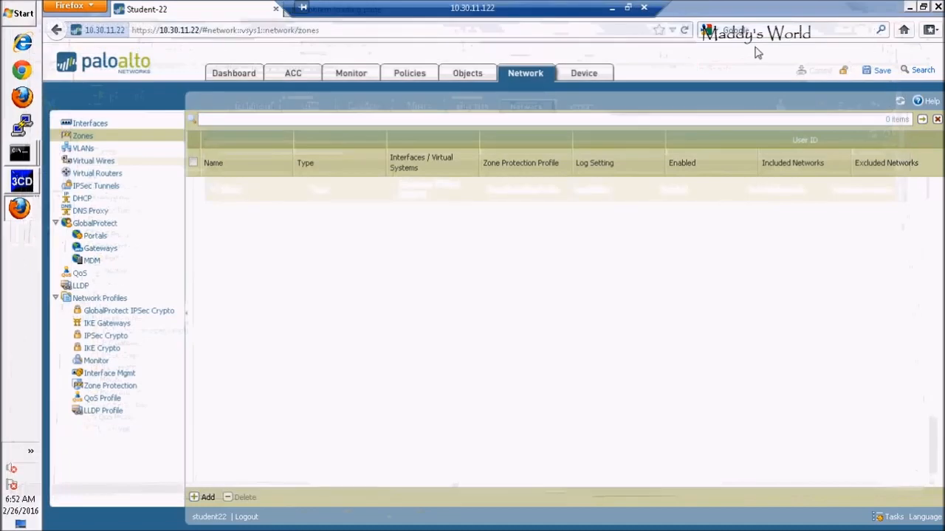
Step: Create a new security zone named Untrust-L3 of type Layer3
{"action": "left_click", "coordinate": [202, 498]}
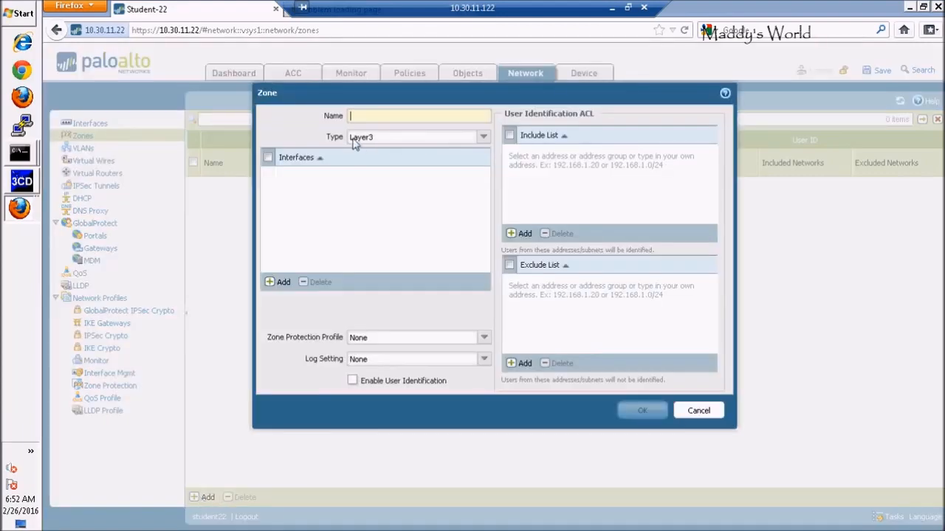
{"action": "type", "text": "Untrus"}
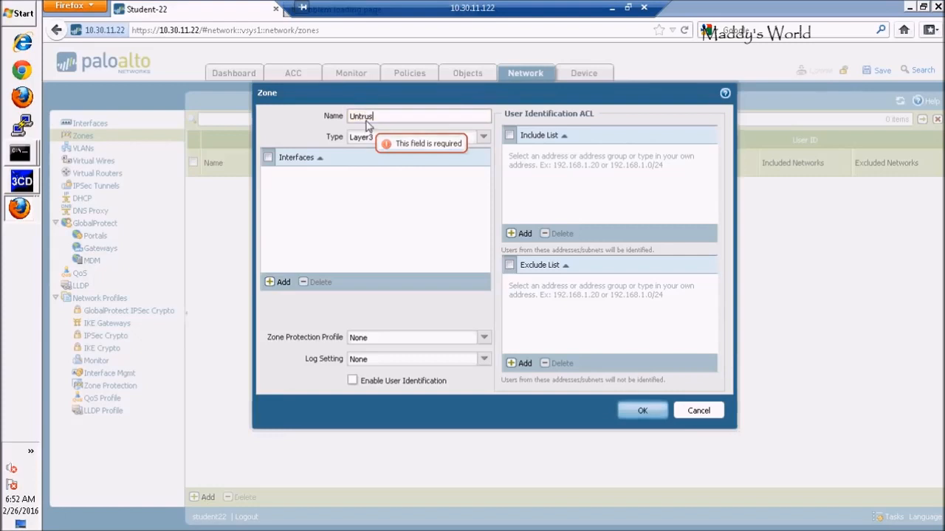
{"action": "type", "text": "t"}
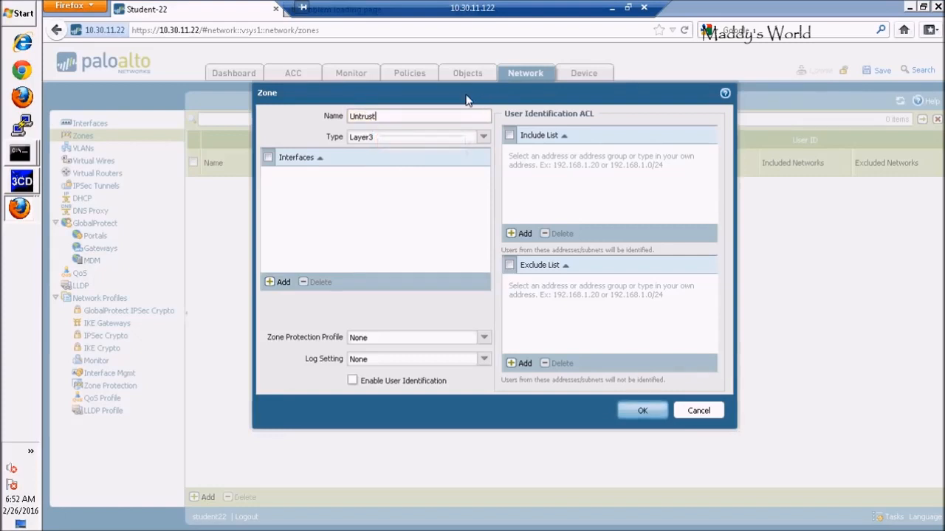
{"action": "type", "text": "-L3"}
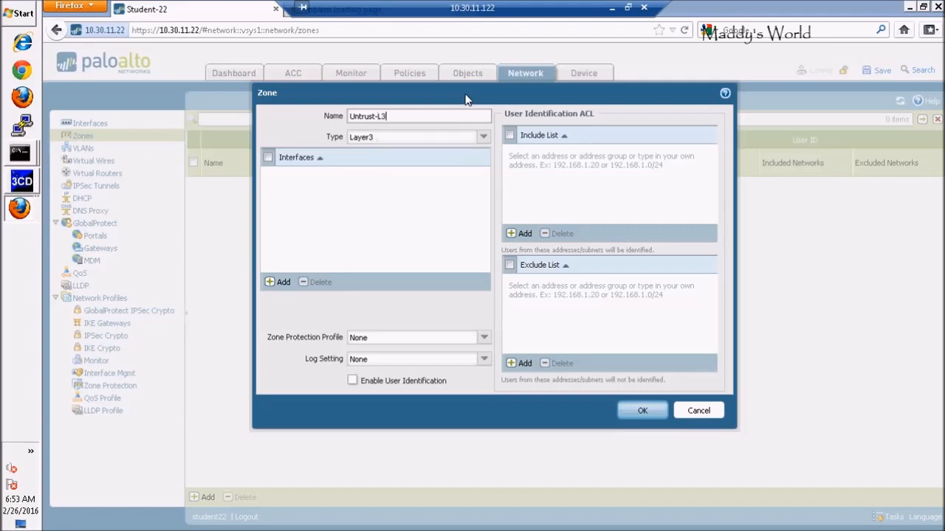
{"action": "left_click", "coordinate": [484, 138]}
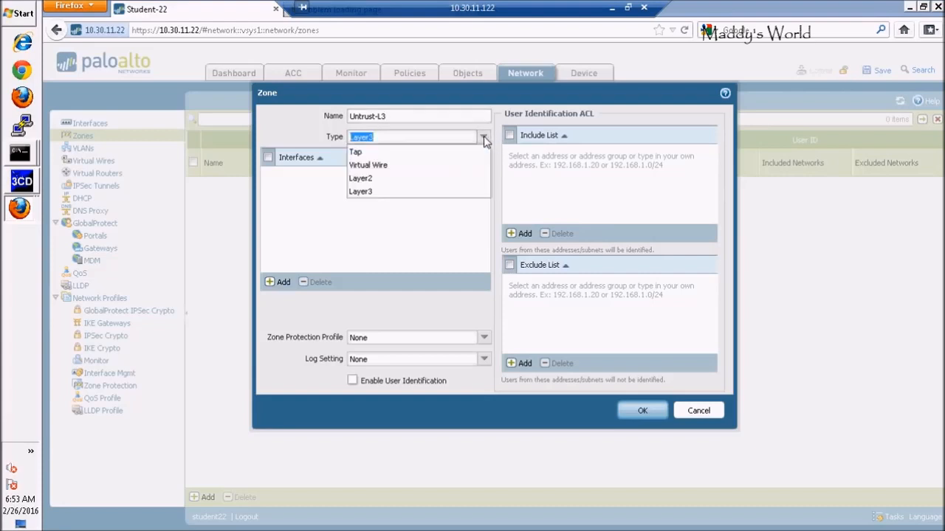
{"action": "left_click", "coordinate": [364, 192]}
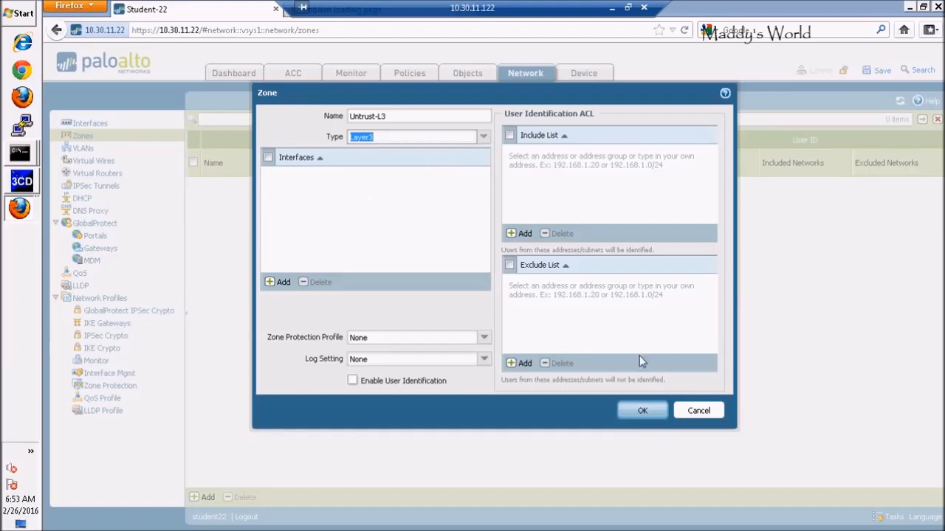
{"action": "left_click", "coordinate": [641, 409]}
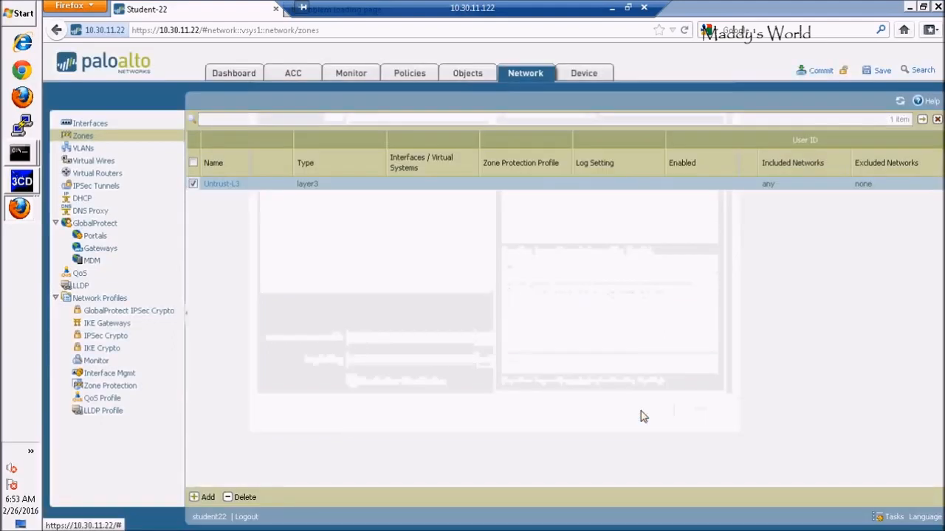
Step: Create a second Layer3 security zone named Trust-L3
{"action": "left_click", "coordinate": [205, 497]}
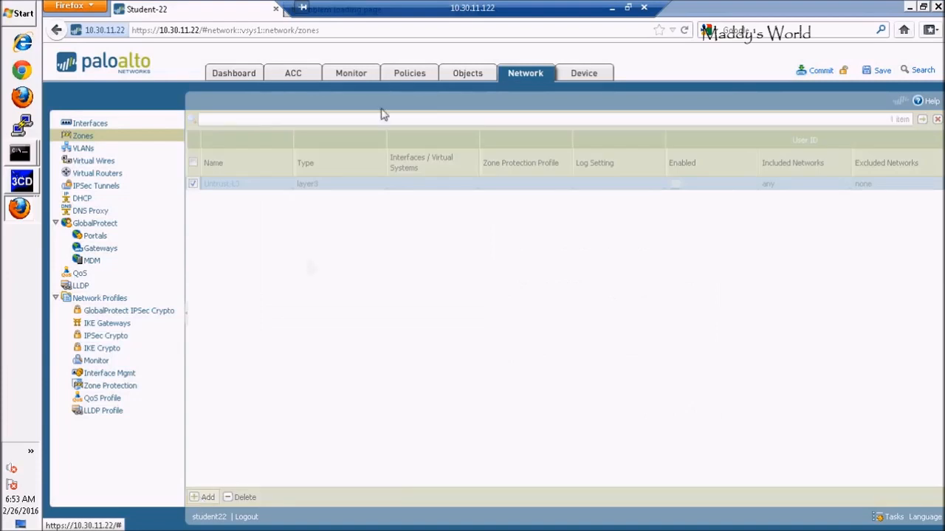
{"action": "type", "text": "T"}
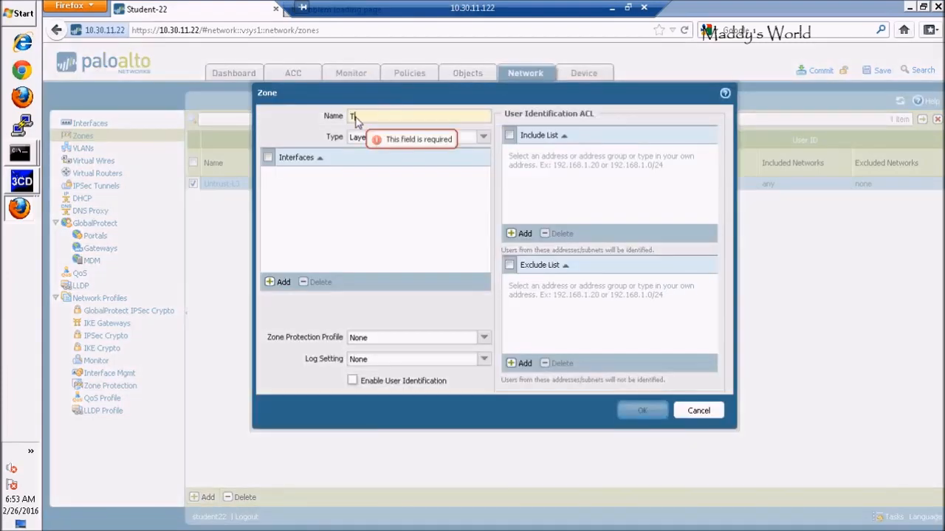
{"action": "type", "text": "rust-L"}
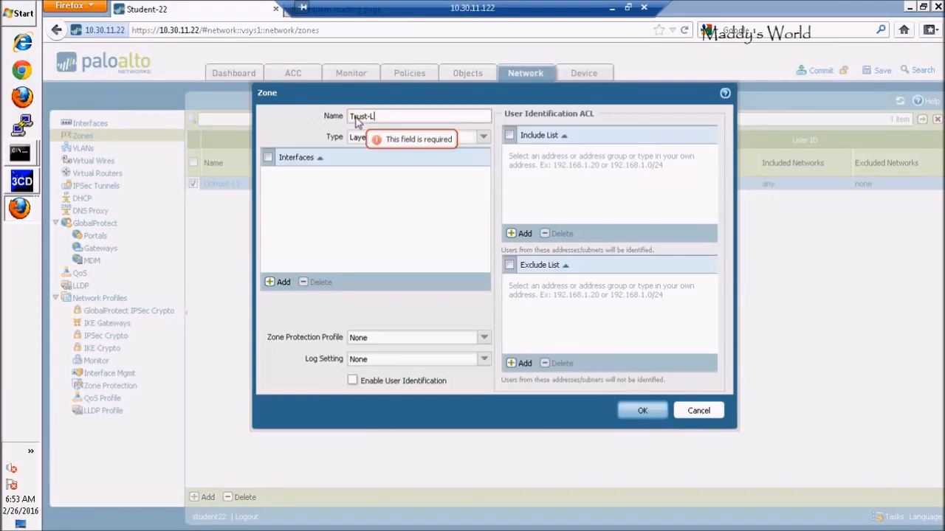
{"action": "type", "text": "3"}
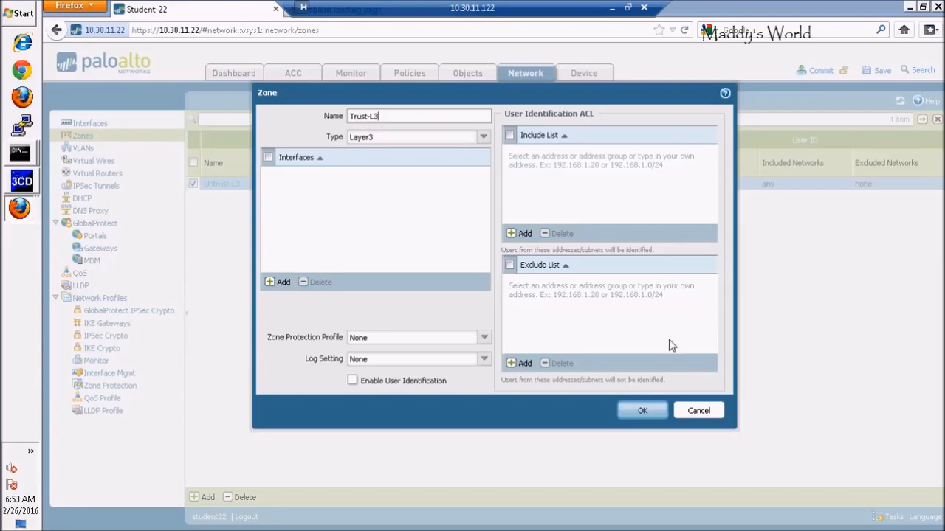
{"action": "left_click", "coordinate": [640, 413]}
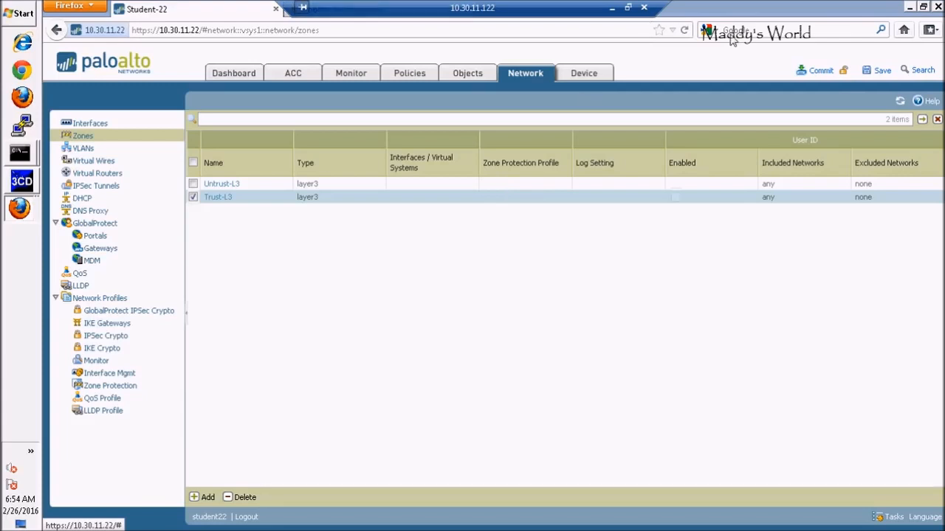
Step: Consult the network topology in the PAN-EDU-201 lab diagram handout
{"action": "left_click", "coordinate": [628, 7]}
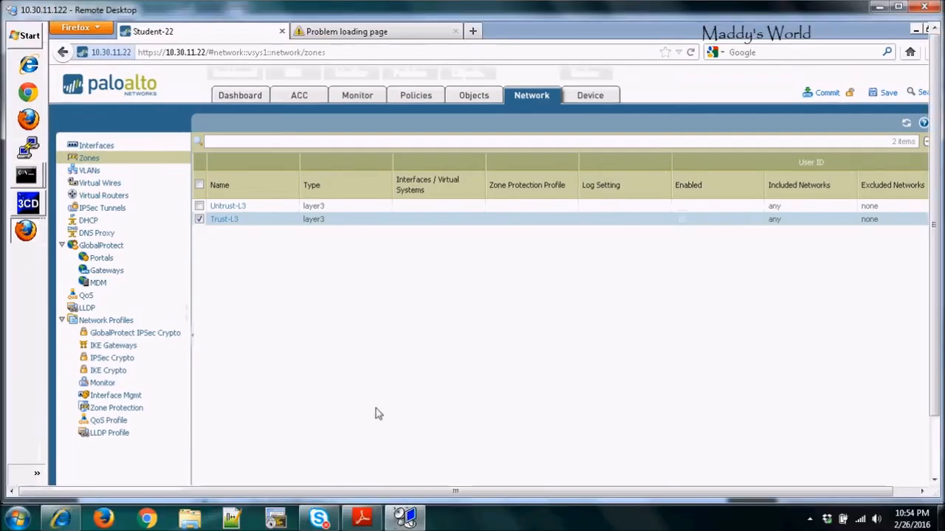
{"action": "left_click", "coordinate": [359, 520]}
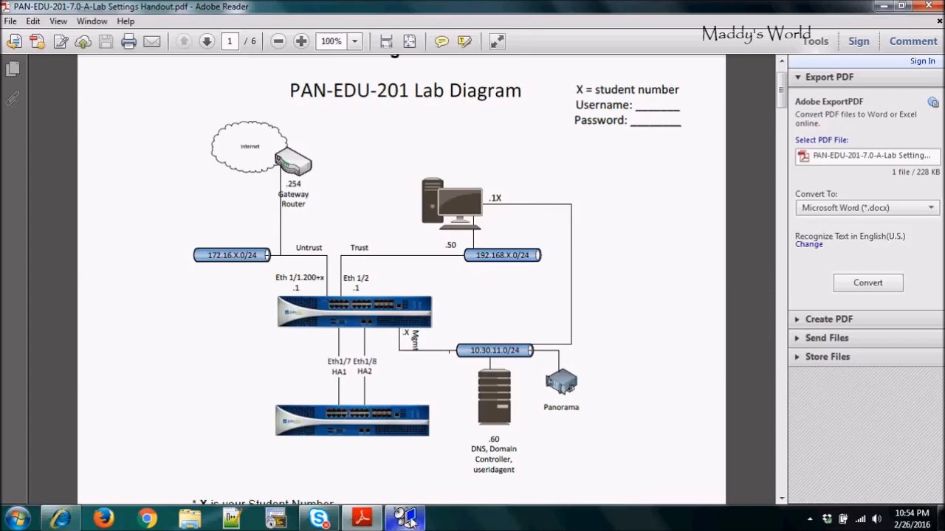
{"action": "mouse_move", "coordinate": [411, 521]}
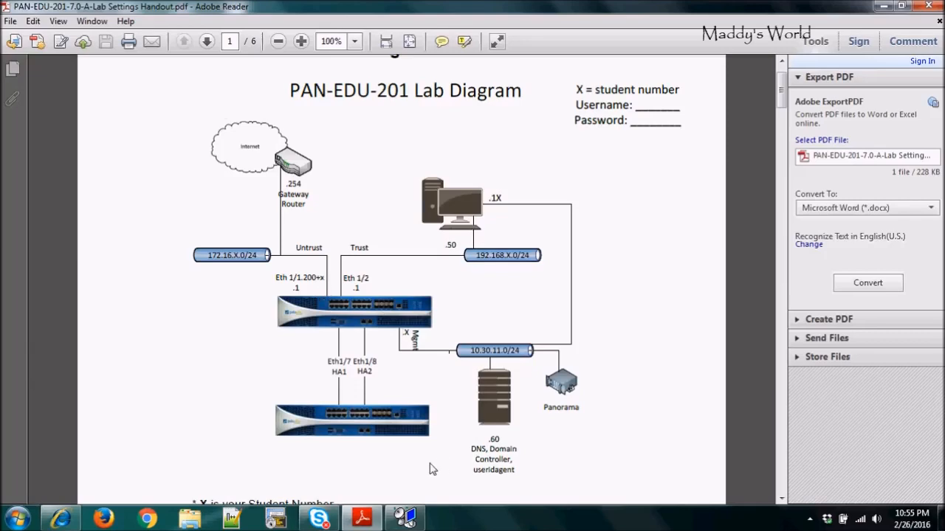
{"action": "left_click", "coordinate": [404, 518]}
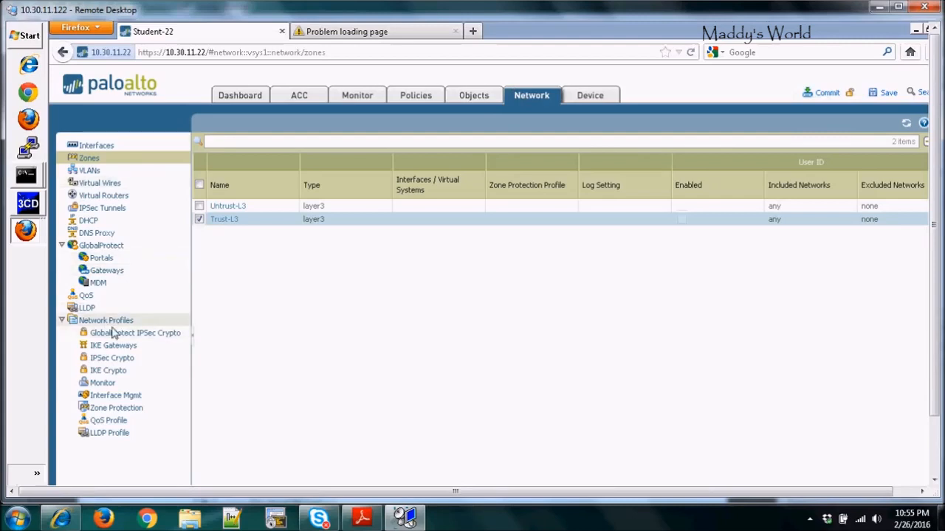
Step: Create an interface management profile named allow-mgt permitting Ping, SSH and HTTPS
{"action": "left_click", "coordinate": [121, 401]}
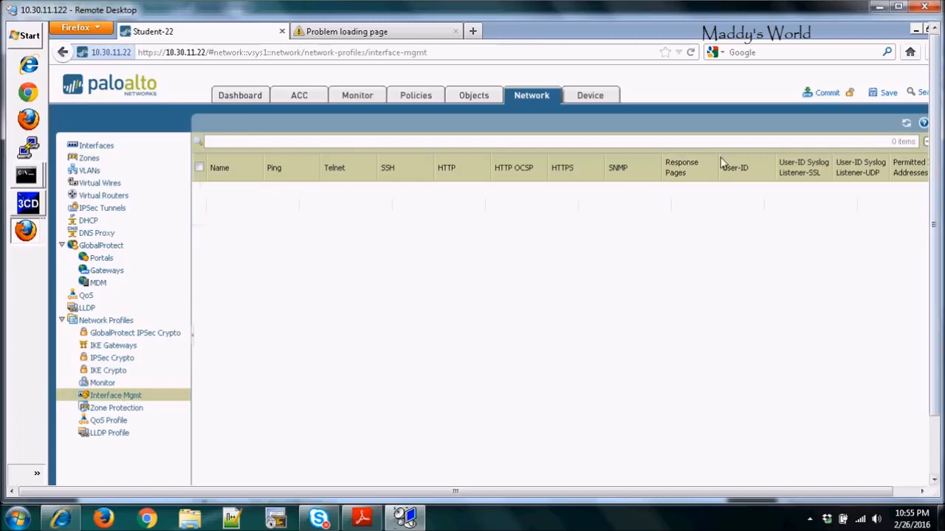
{"action": "left_click", "coordinate": [898, 6]}
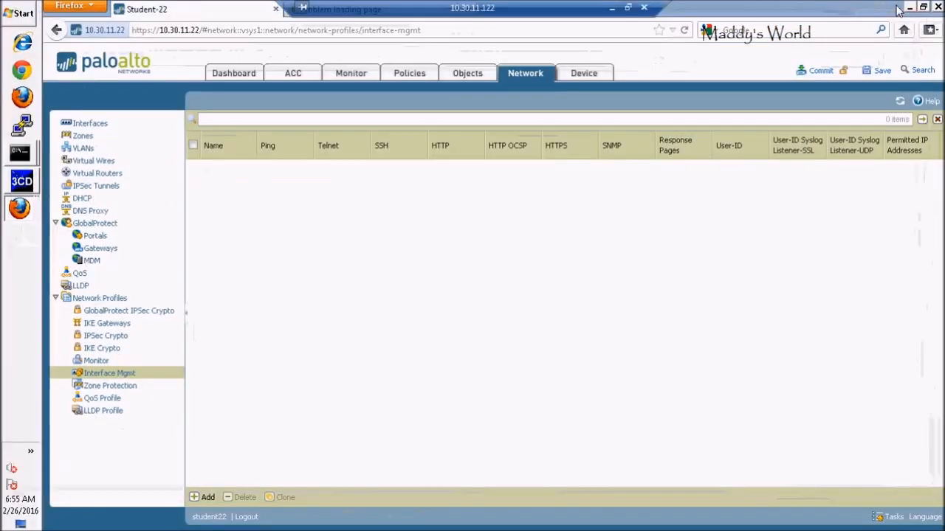
{"action": "left_click", "coordinate": [206, 499]}
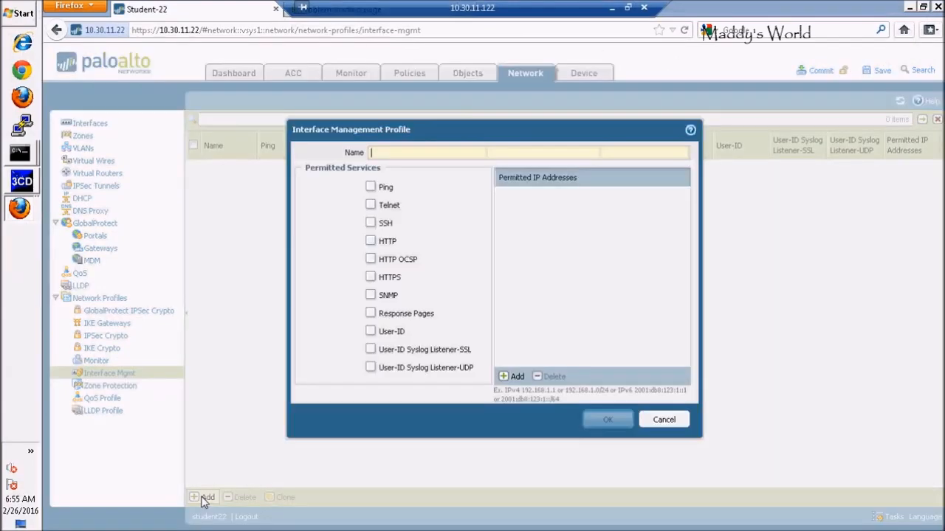
{"action": "type", "text": "allow"}
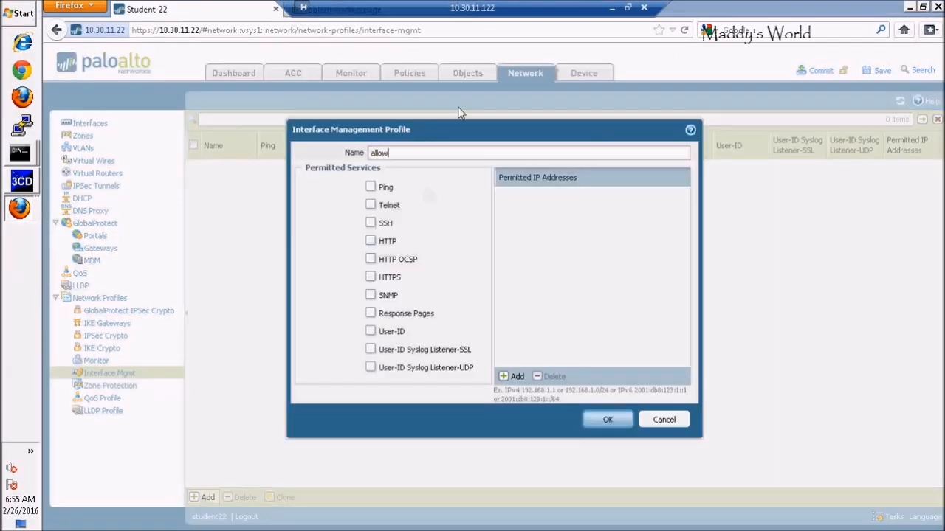
{"action": "type", "text": "-mgt"}
{"action": "left_click", "coordinate": [371, 189]}
{"action": "left_click", "coordinate": [372, 188]}
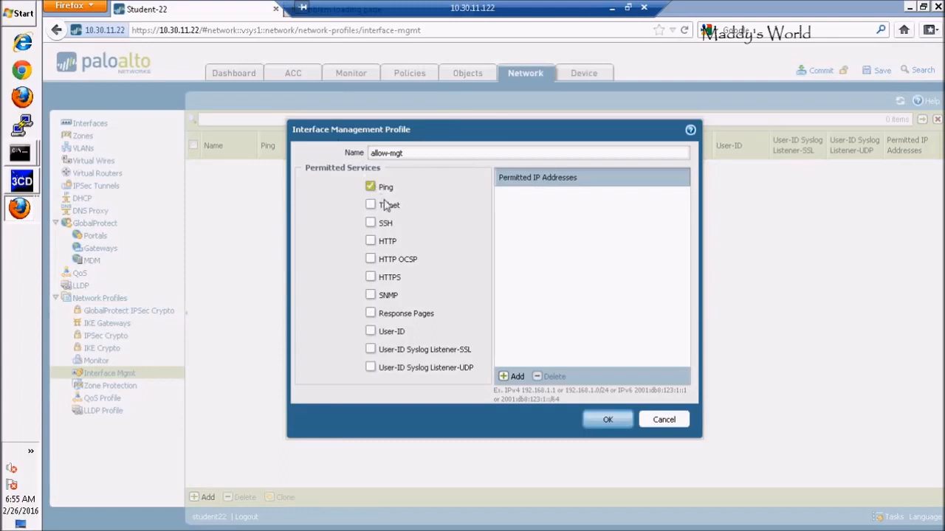
{"action": "left_click", "coordinate": [372, 224]}
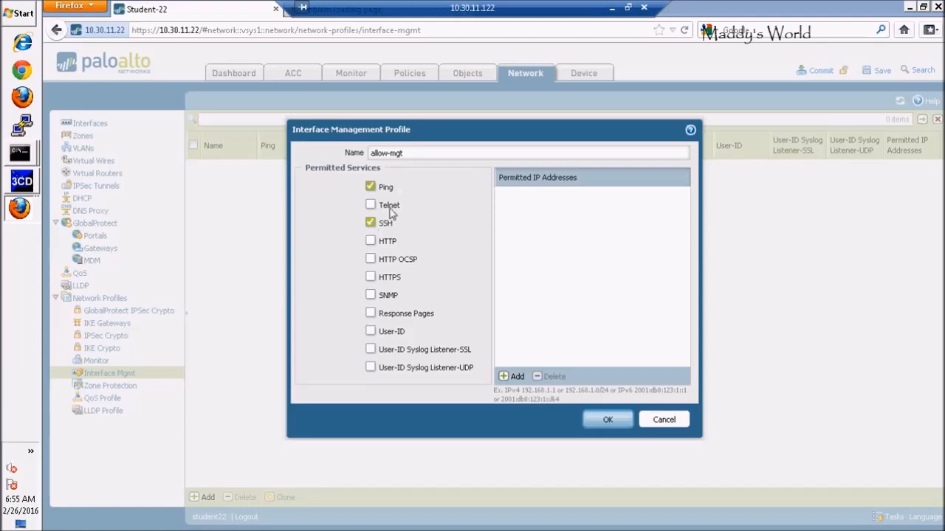
{"action": "left_click", "coordinate": [370, 278]}
{"action": "left_click", "coordinate": [608, 420]}
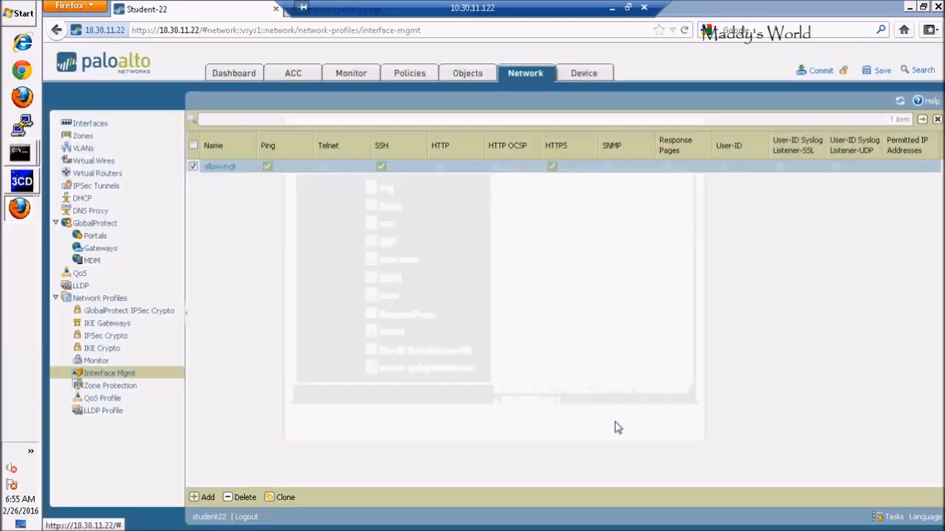
Step: Create an interface management profile named allow-ping permitting only Ping
{"action": "left_click", "coordinate": [207, 500]}
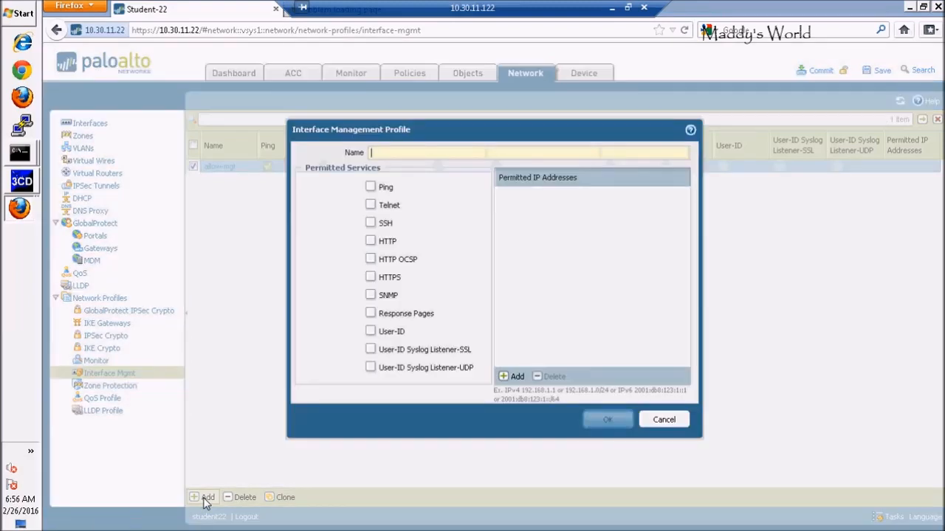
{"action": "type", "text": "al"}
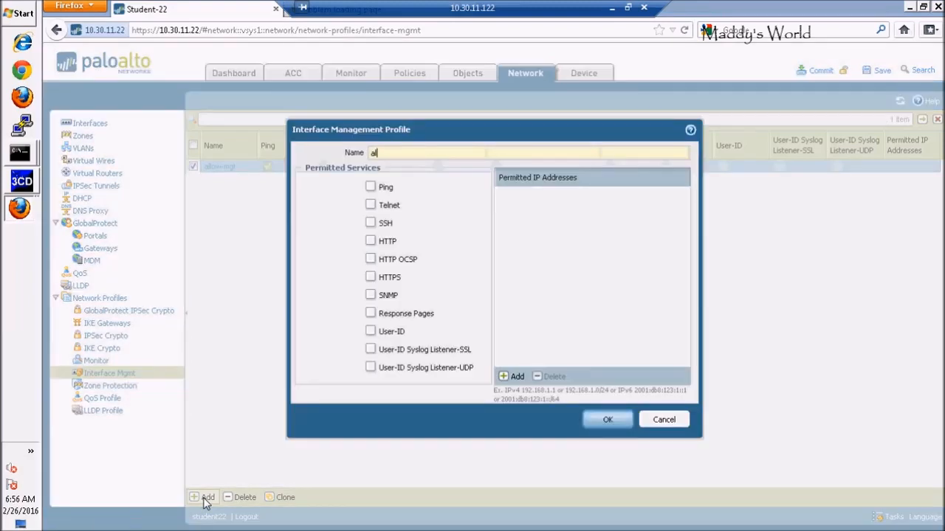
{"action": "type", "text": "low-"}
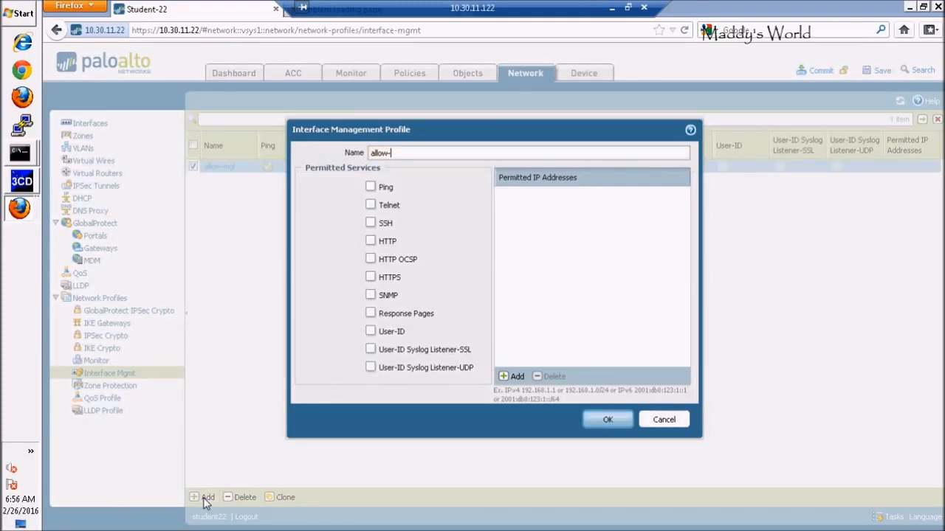
{"action": "type", "text": "ping"}
{"action": "left_click", "coordinate": [370, 186]}
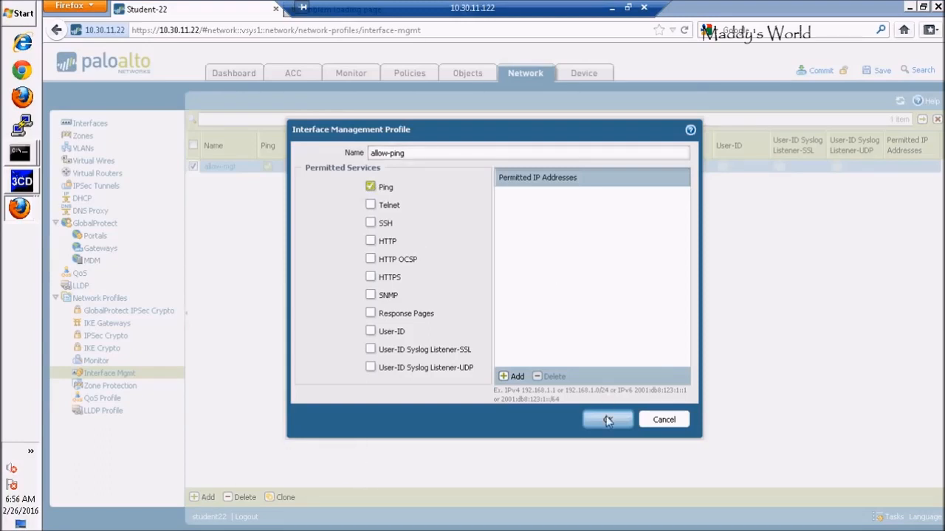
{"action": "left_click", "coordinate": [606, 420]}
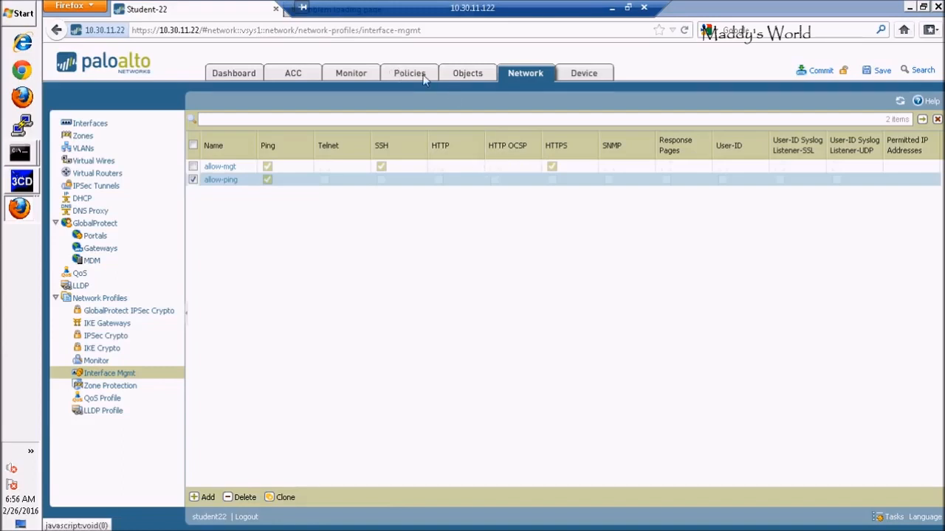
Step: Review the Ethernet interface list and compare it with the lab diagram handout
{"action": "left_click", "coordinate": [94, 126]}
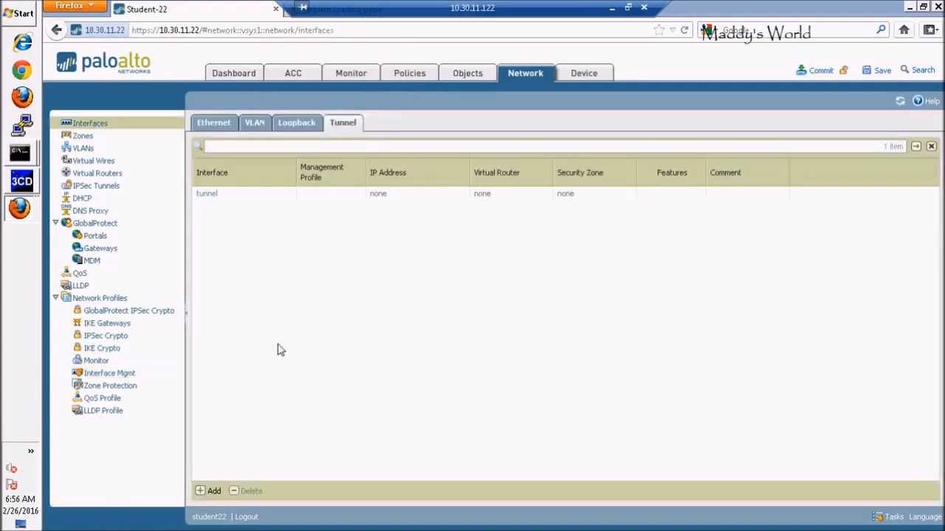
{"action": "left_click", "coordinate": [214, 124]}
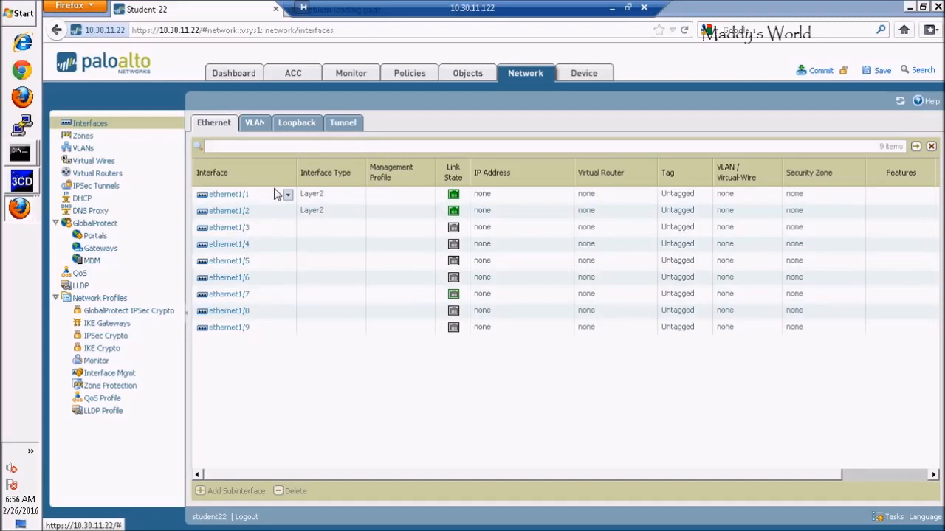
{"action": "left_click", "coordinate": [628, 8]}
{"action": "left_click", "coordinate": [362, 518]}
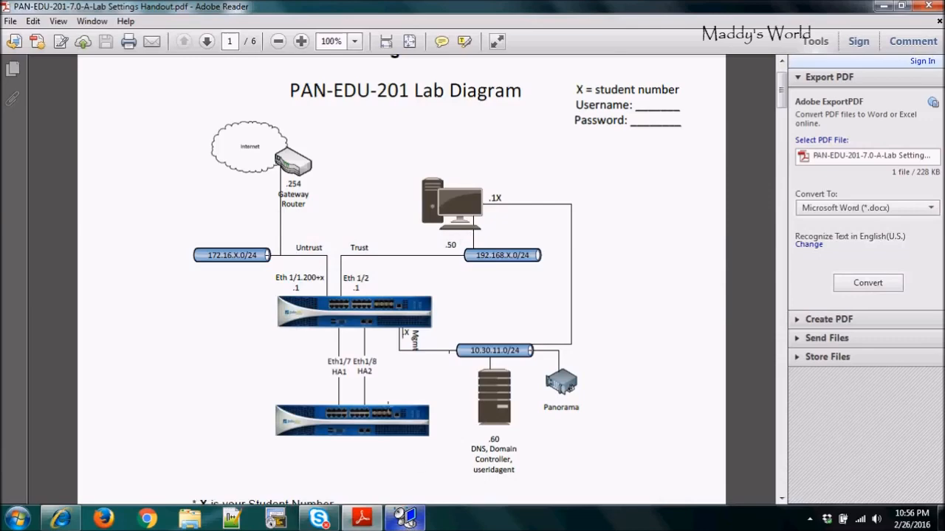
{"action": "left_click", "coordinate": [404, 517]}
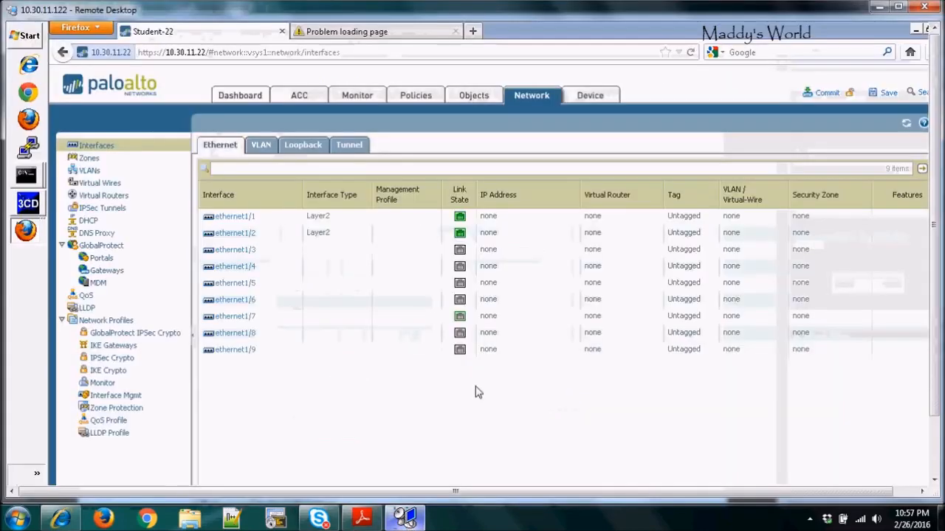
Step: Open ethernet1/2, set its interface type to Layer3 and assign it to the Trust-L3 security zone
{"action": "left_click", "coordinate": [247, 239]}
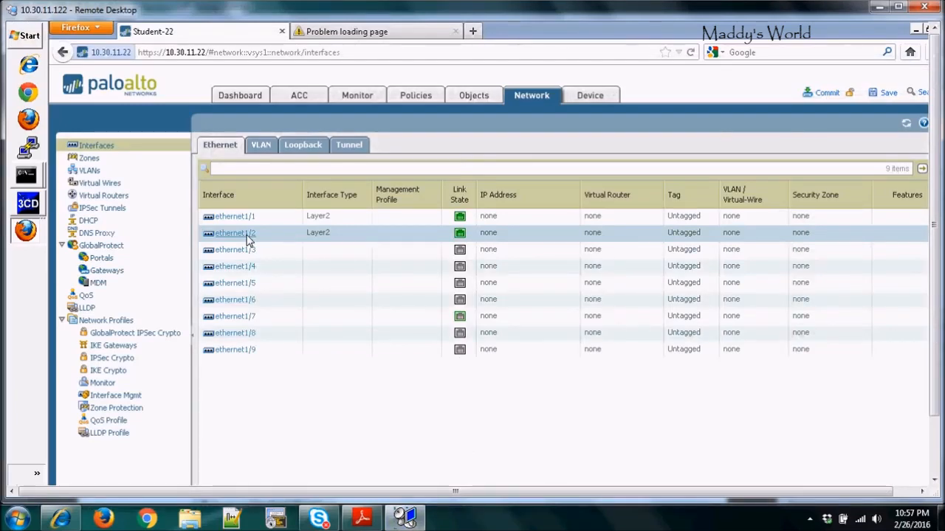
{"action": "left_click", "coordinate": [246, 235]}
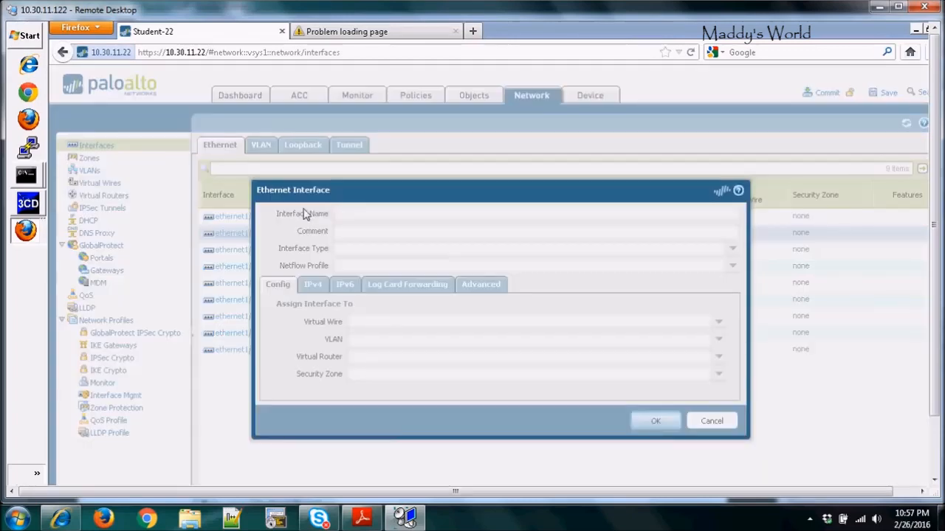
{"action": "left_click", "coordinate": [897, 6]}
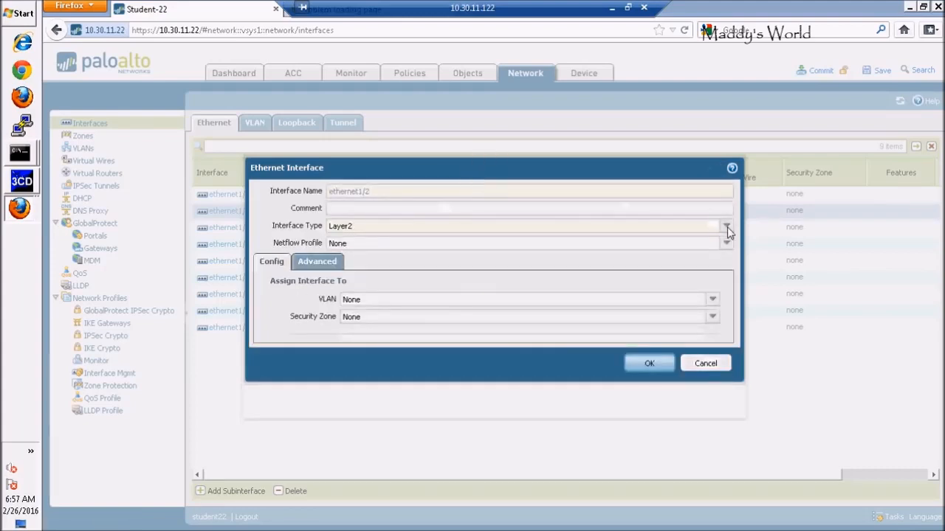
{"action": "left_click", "coordinate": [727, 227]}
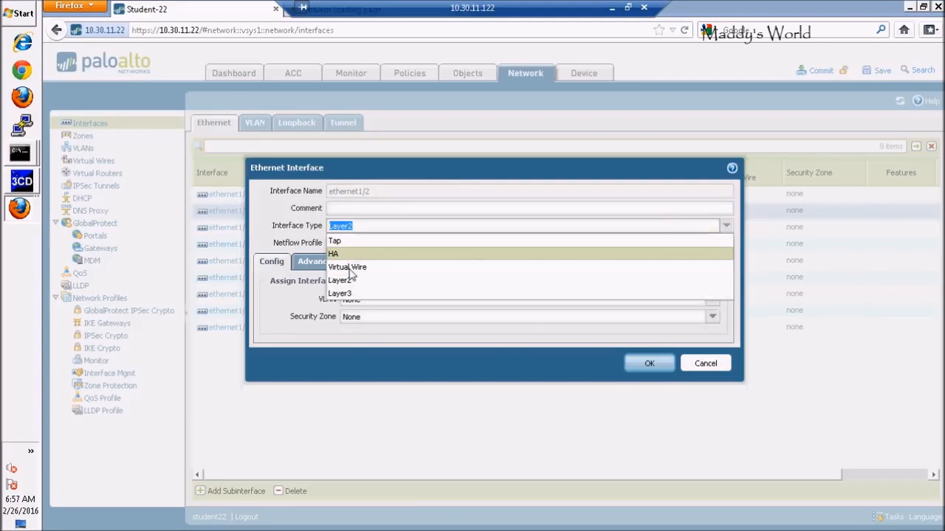
{"action": "left_click", "coordinate": [345, 293]}
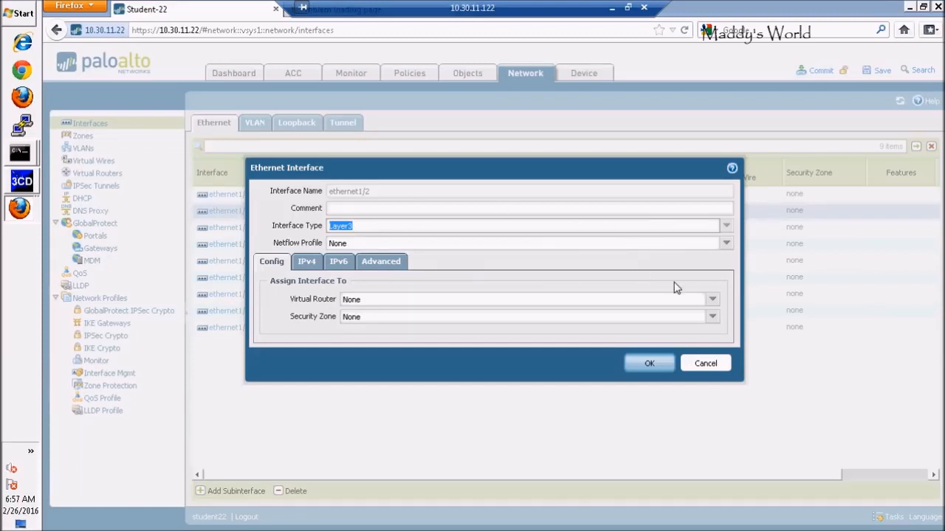
{"action": "left_click", "coordinate": [714, 319]}
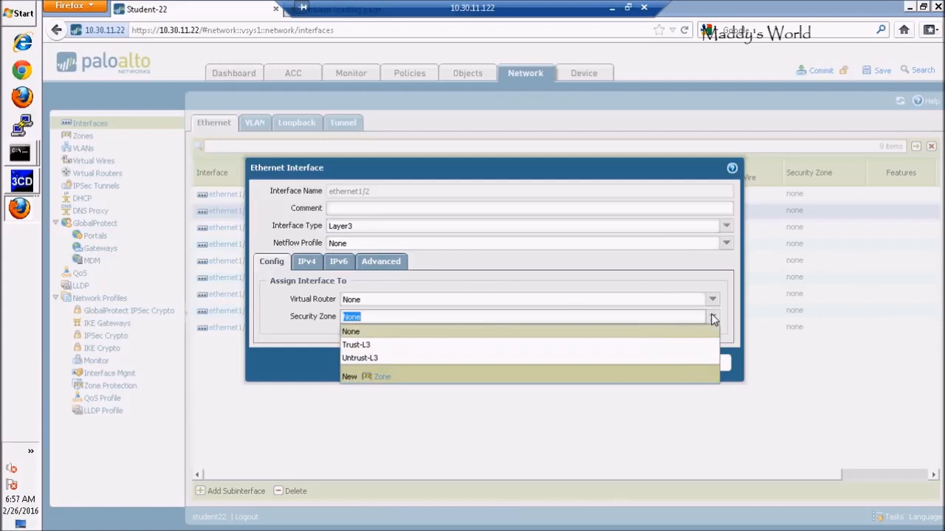
{"action": "left_click", "coordinate": [367, 346]}
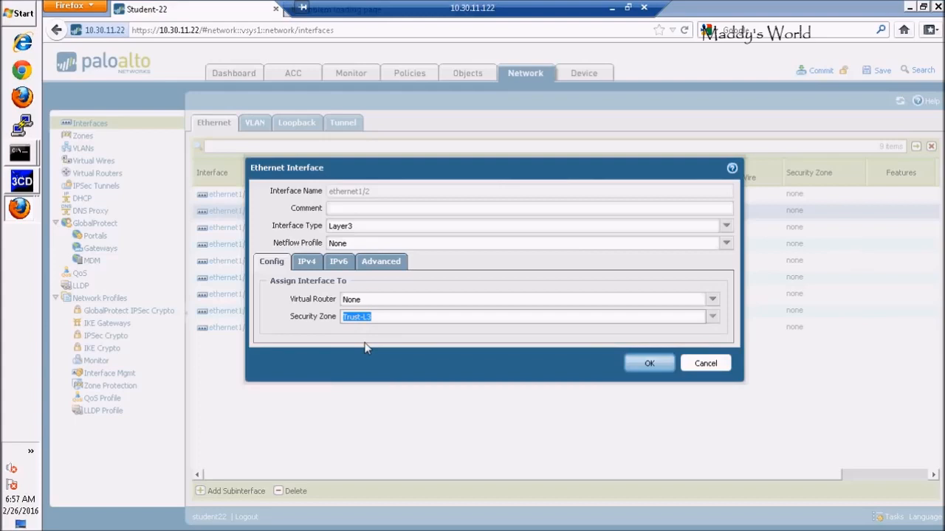
Step: Add the static IPv4 address 192.168.22.1/24 to ethernet1/2
{"action": "left_click", "coordinate": [307, 266]}
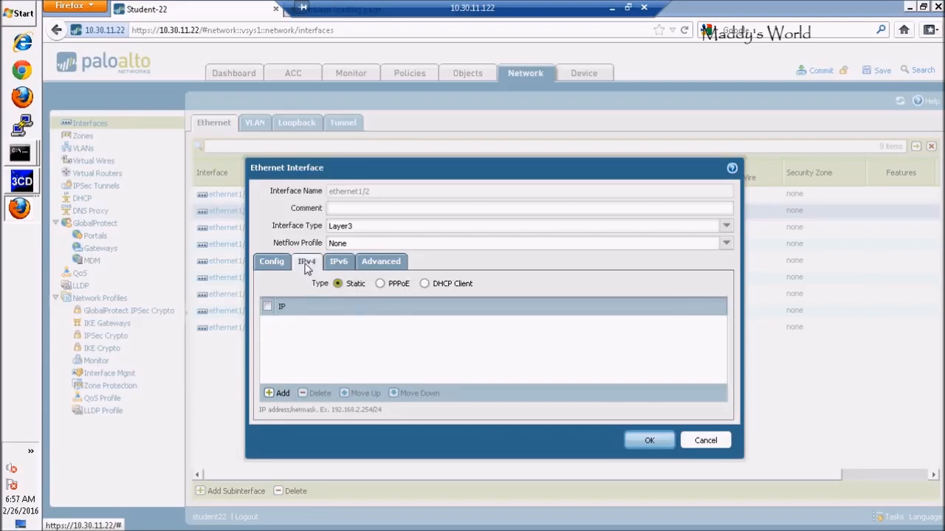
{"action": "left_click", "coordinate": [279, 393]}
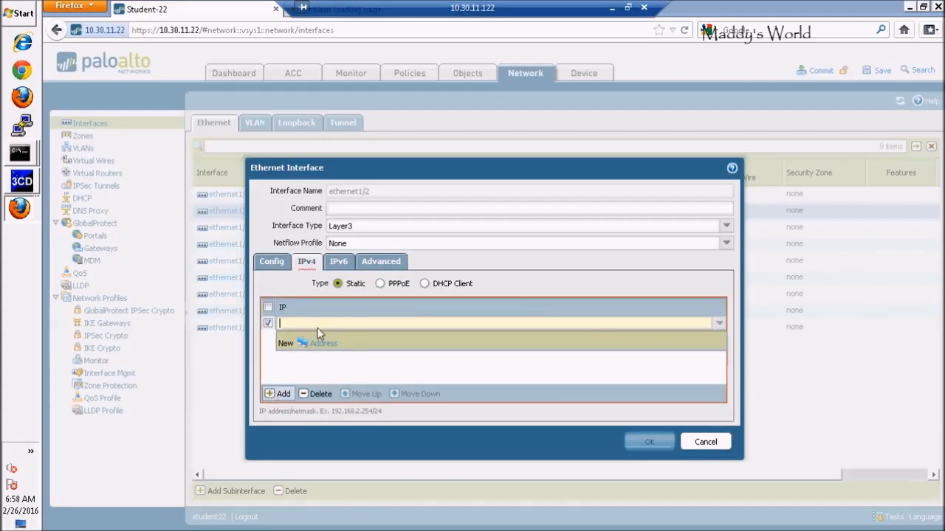
{"action": "type", "text": "192.16"}
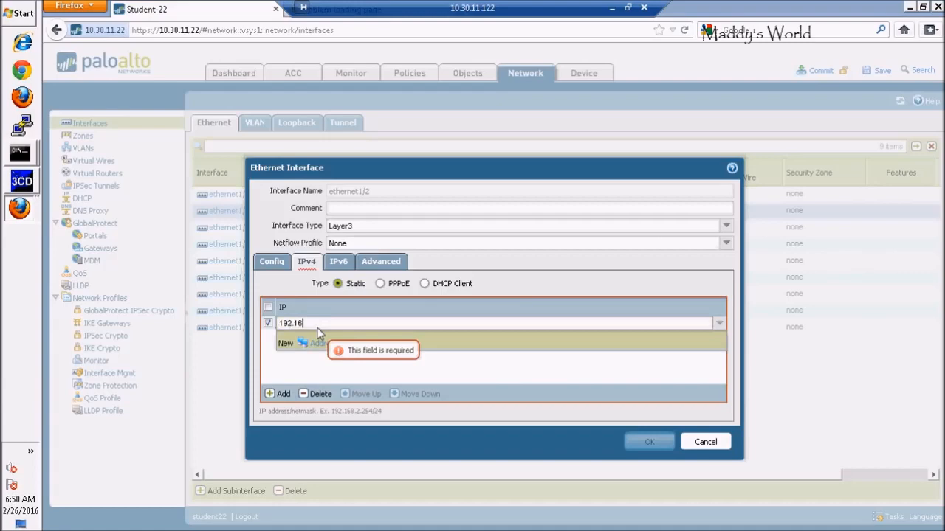
{"action": "type", "text": "8.22.1/"}
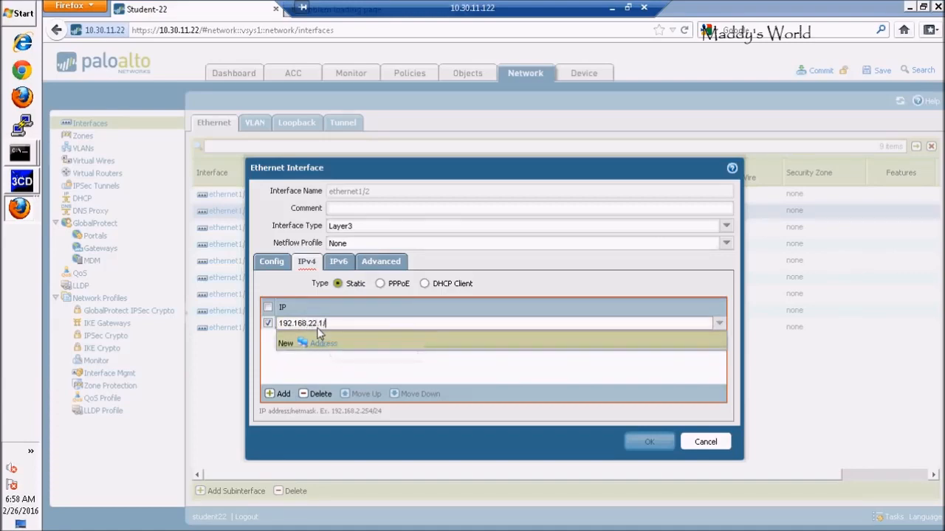
{"action": "type", "text": "24"}
{"action": "key", "text": "Return"}
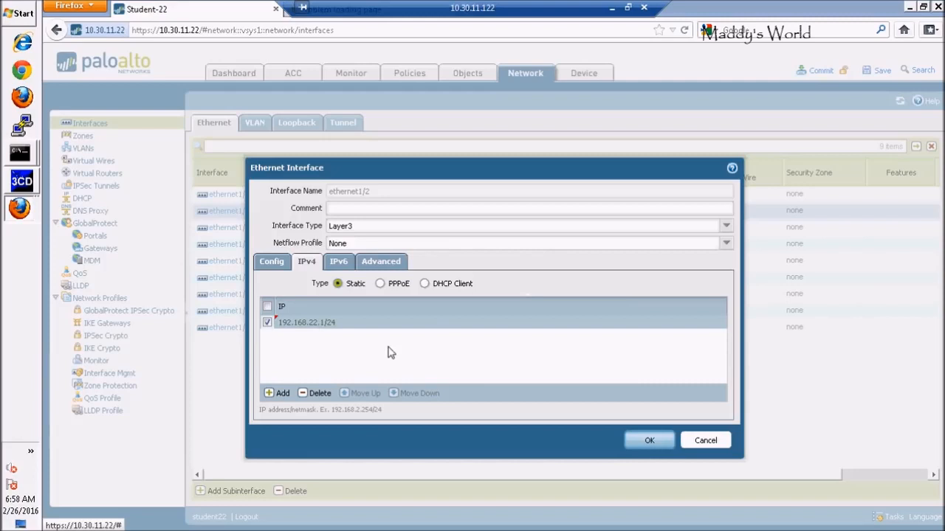
Step: Apply the allow-mgt management profile to ethernet1/2 and save the interface
{"action": "left_click", "coordinate": [383, 267]}
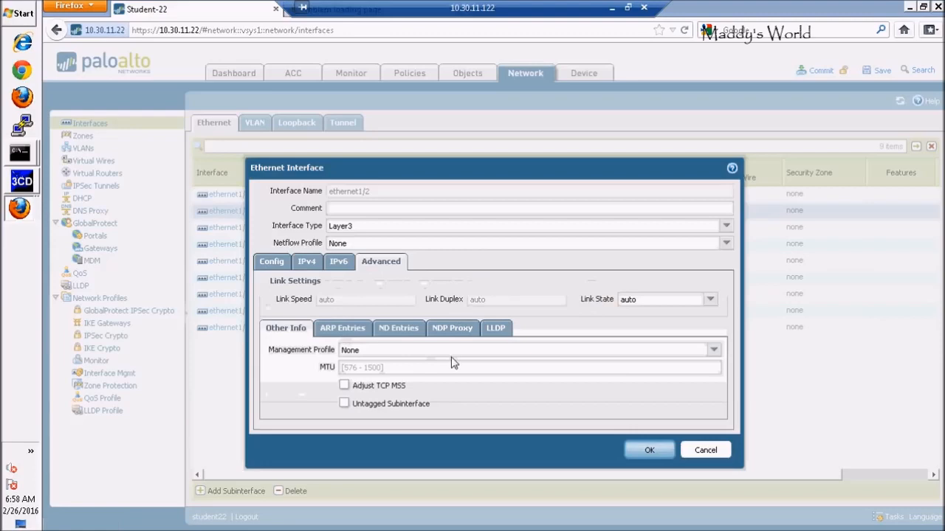
{"action": "left_click", "coordinate": [713, 352]}
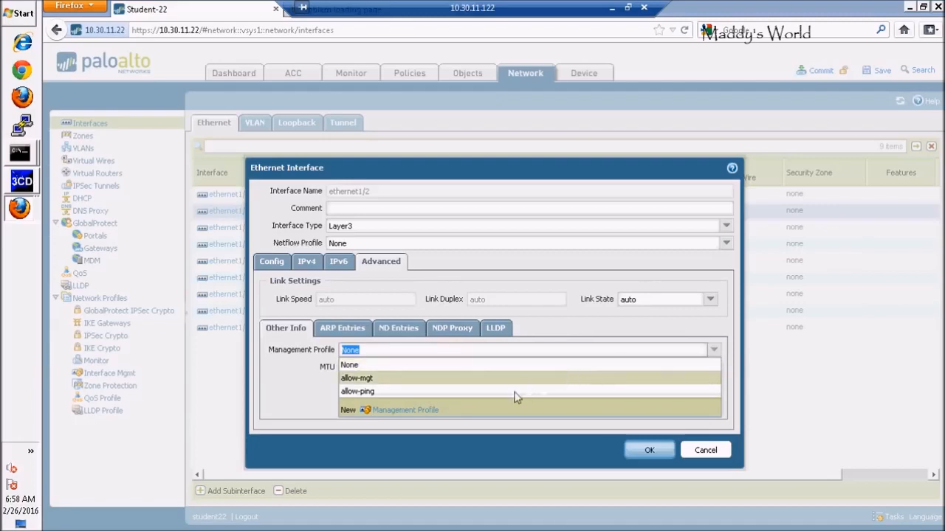
{"action": "left_click", "coordinate": [359, 379]}
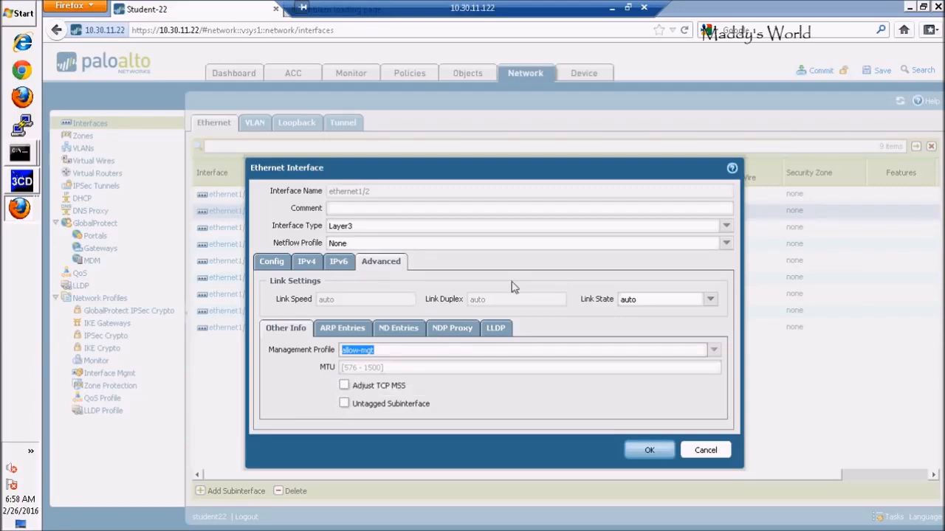
{"action": "left_click", "coordinate": [650, 450]}
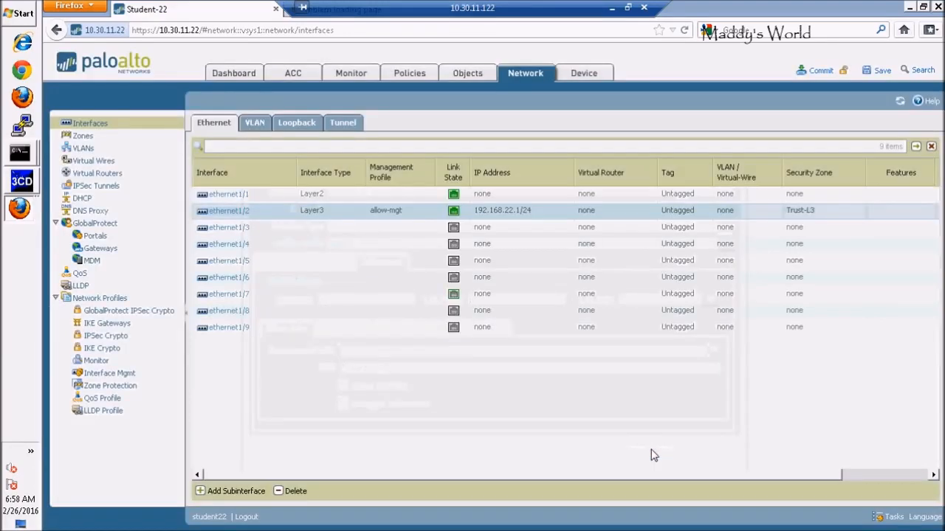
Step: Open ethernet1/1, check the lab diagram handout, and change its interface type to Layer3
{"action": "left_click", "coordinate": [233, 198]}
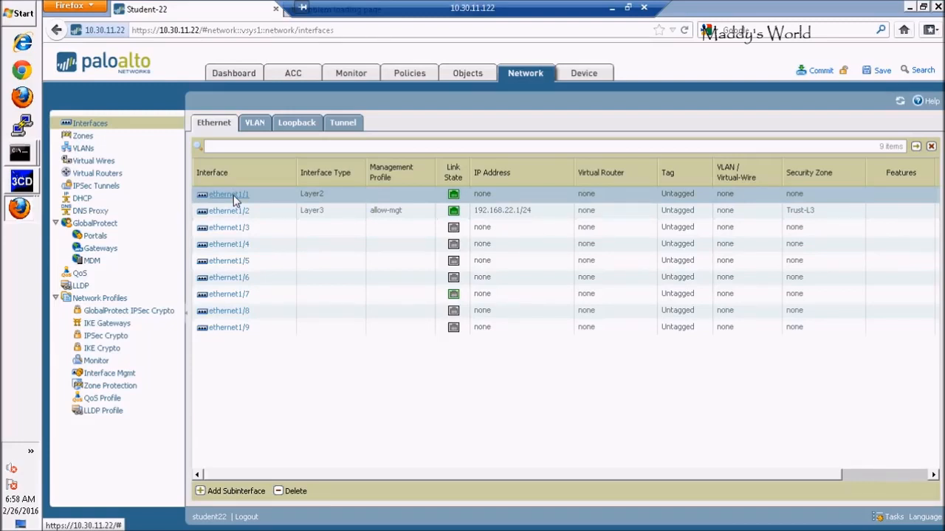
{"action": "left_click", "coordinate": [235, 198]}
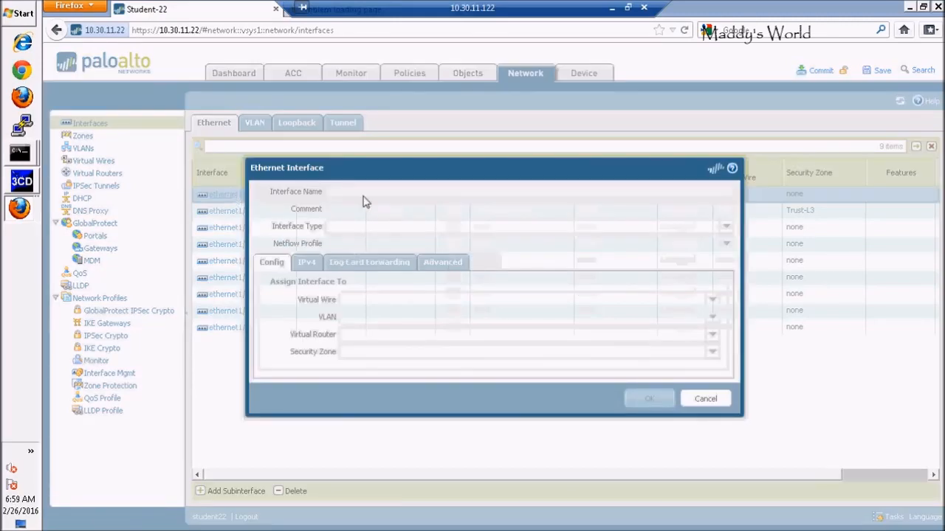
{"action": "left_click", "coordinate": [628, 8]}
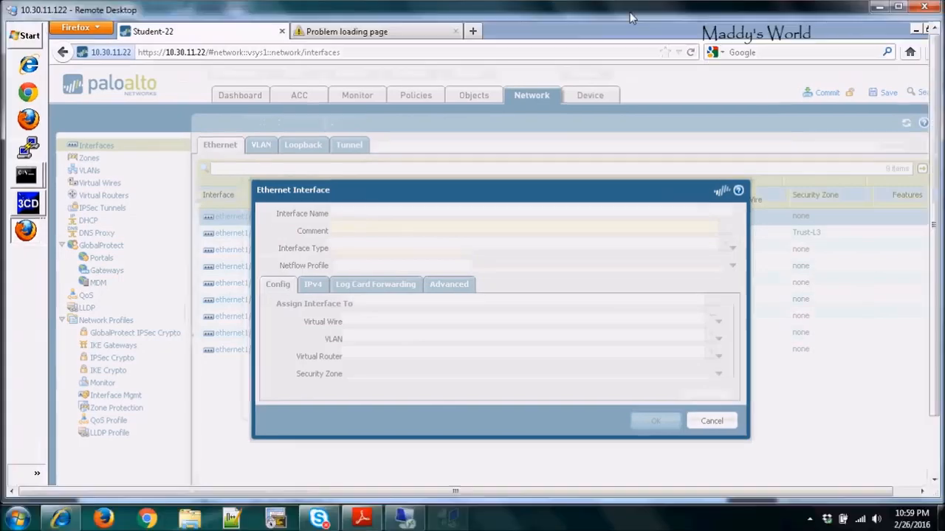
{"action": "left_click", "coordinate": [362, 519]}
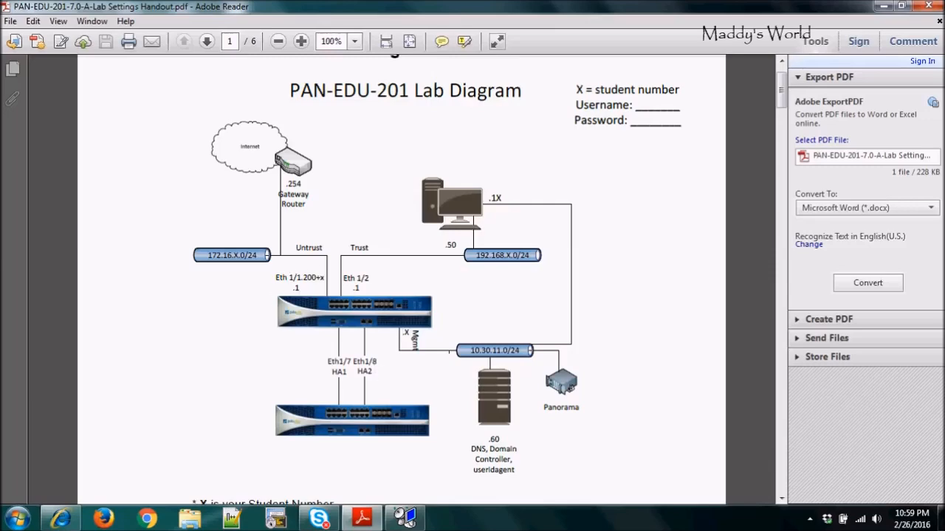
{"action": "left_click", "coordinate": [404, 518]}
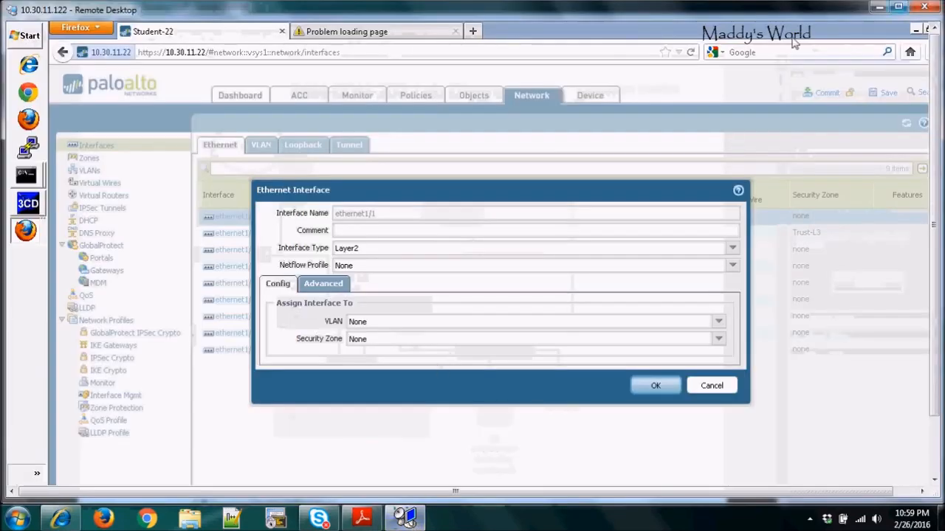
{"action": "left_click", "coordinate": [732, 250]}
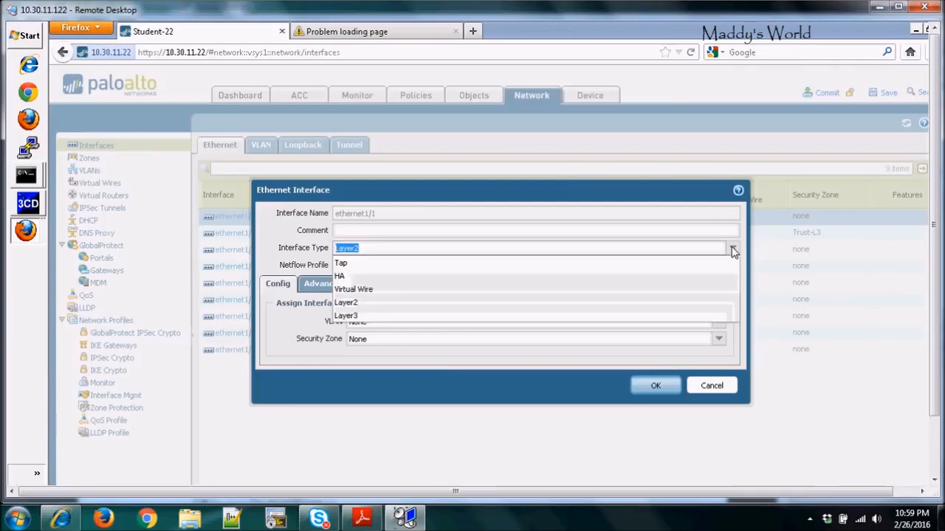
{"action": "left_click", "coordinate": [346, 316]}
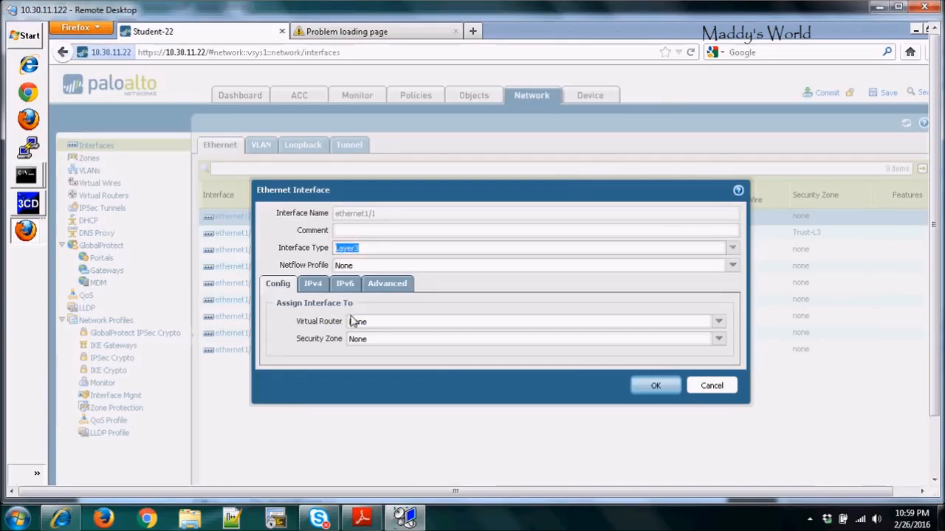
{"action": "left_click", "coordinate": [654, 387]}
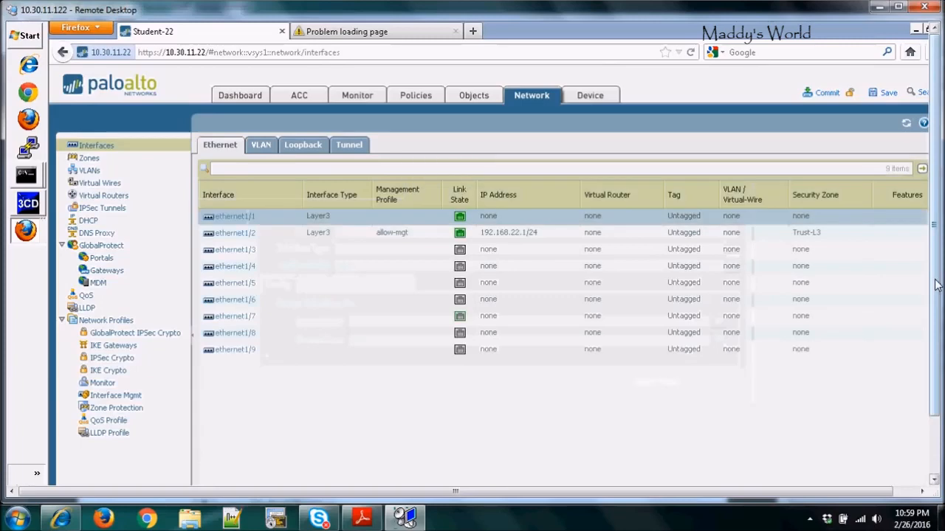
Step: Add Layer3 subinterface ethernet1/1.222 with tag 222 in the Untrust-L3 security zone
{"action": "left_click_drag", "start_coordinate": [936, 286], "coordinate": [938, 333]}
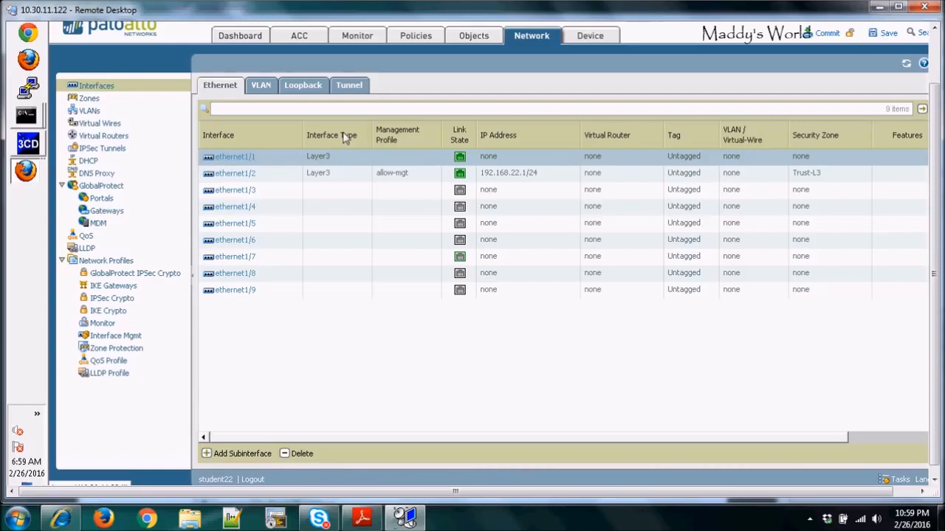
{"action": "left_click", "coordinate": [212, 455]}
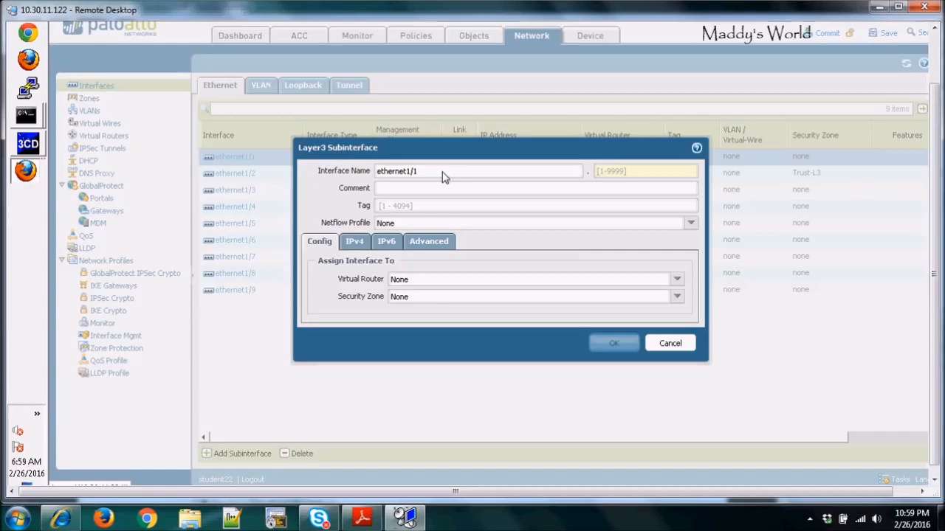
{"action": "left_click", "coordinate": [617, 172]}
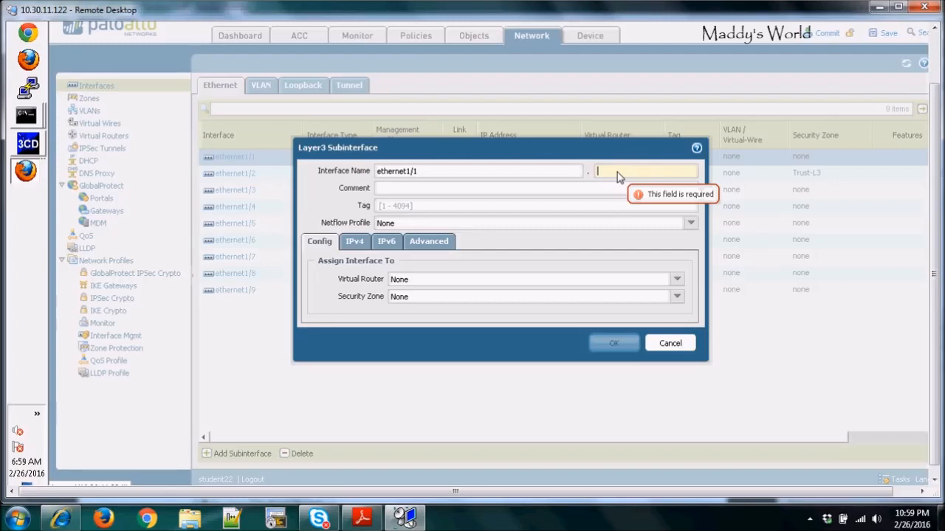
{"action": "type", "text": "222"}
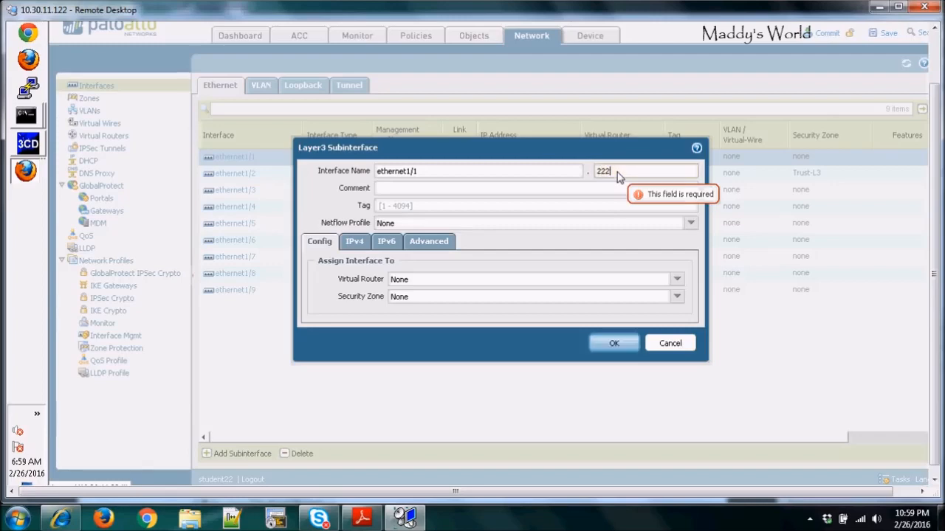
{"action": "left_click", "coordinate": [403, 210]}
{"action": "type", "text": "222"}
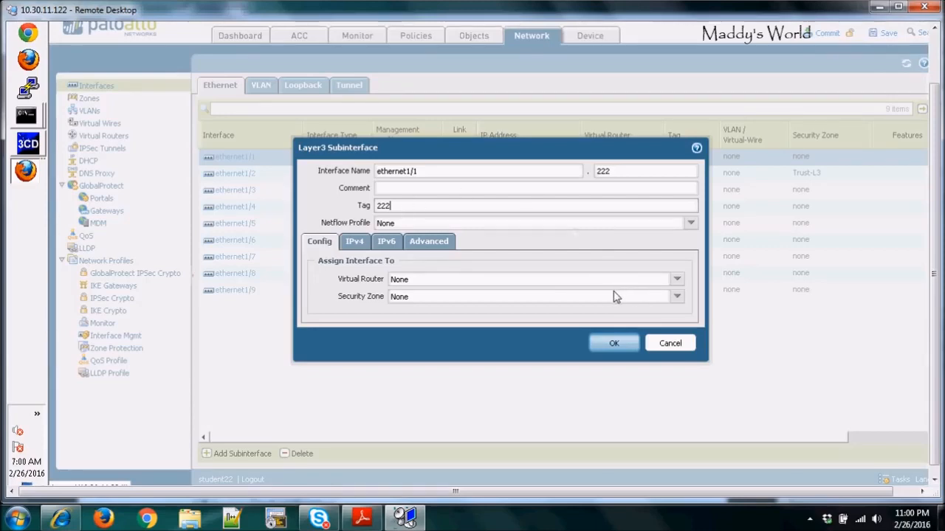
{"action": "left_click", "coordinate": [676, 297]}
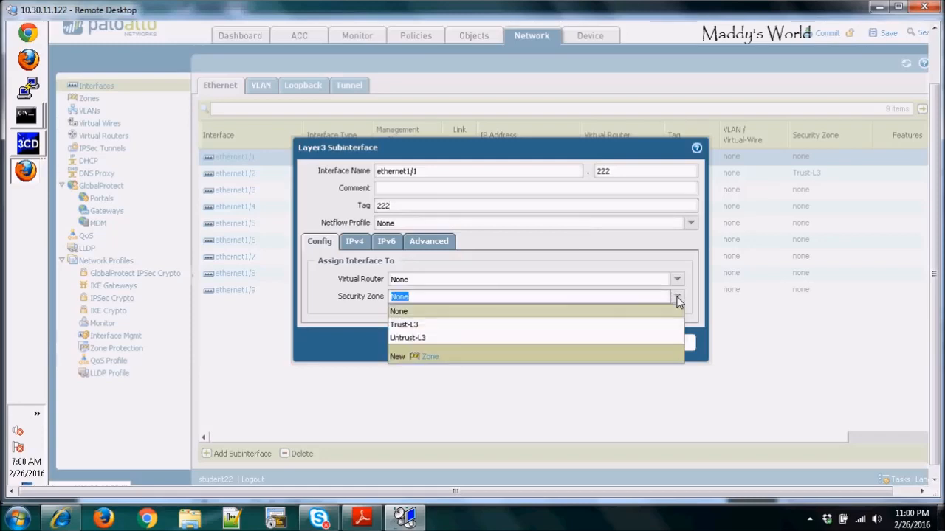
{"action": "left_click", "coordinate": [425, 339]}
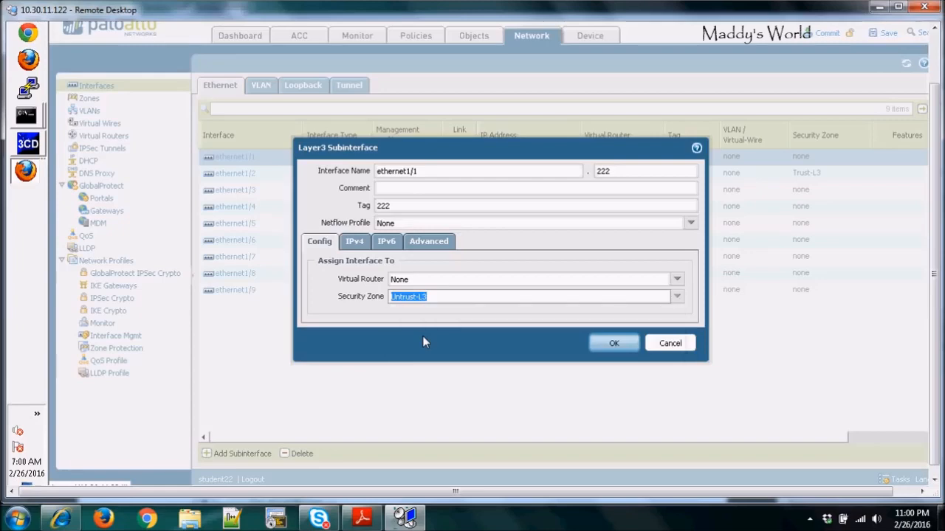
Step: Add the static IPv4 address 172.16.22.1/24 to subinterface ethernet1/1.222
{"action": "left_click", "coordinate": [355, 243]}
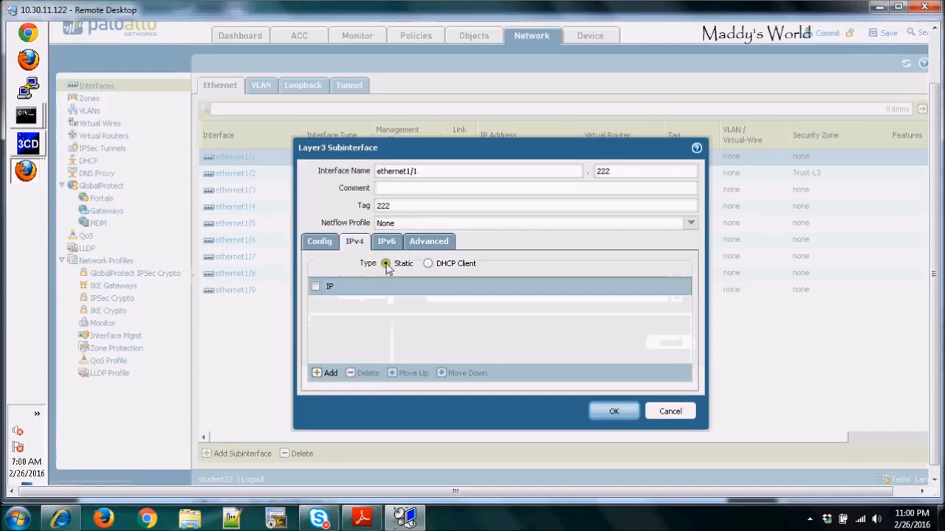
{"action": "left_click", "coordinate": [322, 374]}
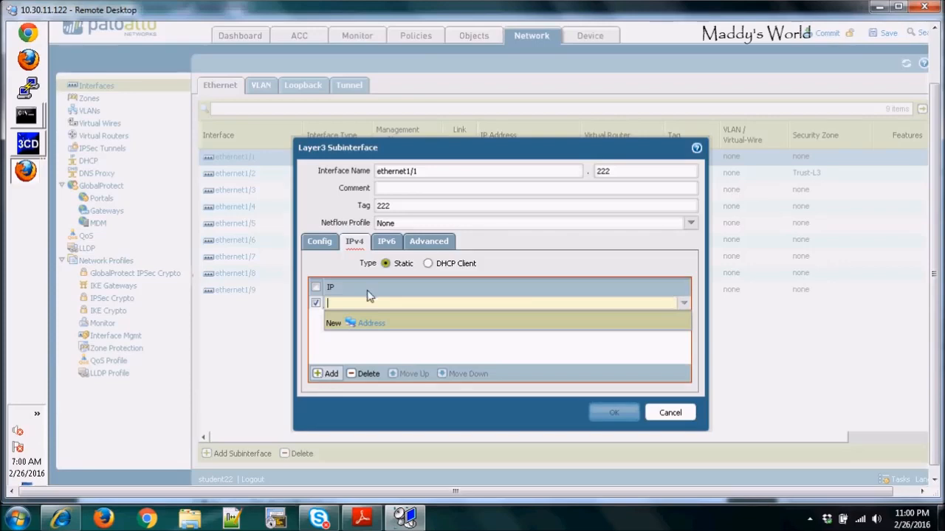
{"action": "type", "text": "172."}
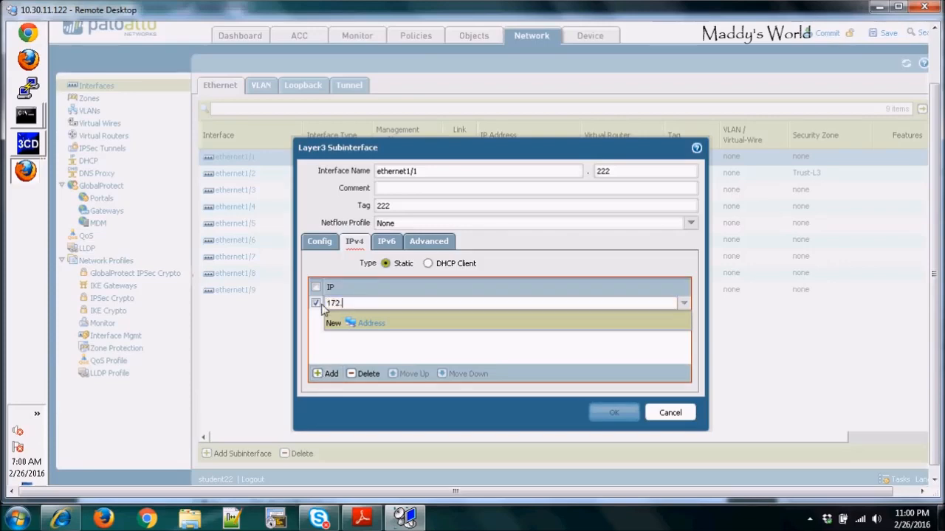
{"action": "type", "text": "16.22.1/24"}
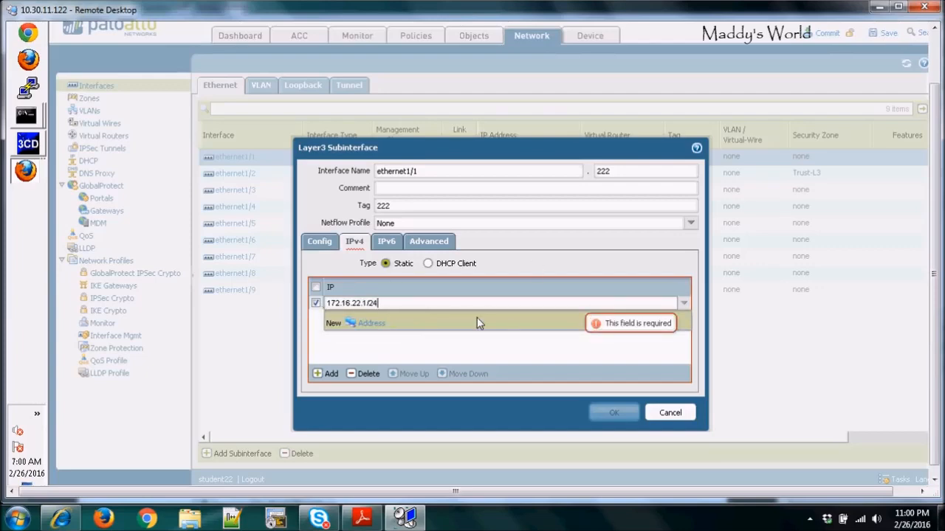
{"action": "key", "text": "Return"}
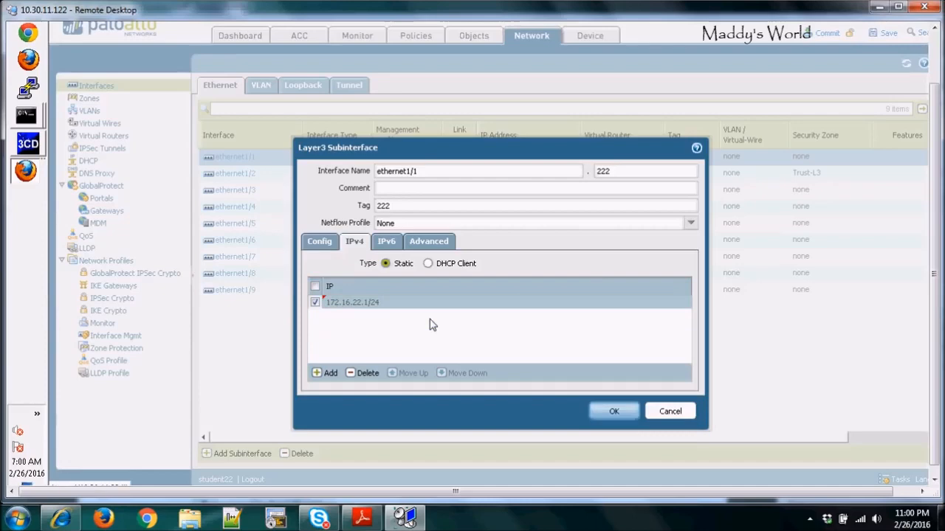
Step: Apply the allow-ping management profile to subinterface ethernet1/1.222 and save the subinterface
{"action": "left_click", "coordinate": [428, 244]}
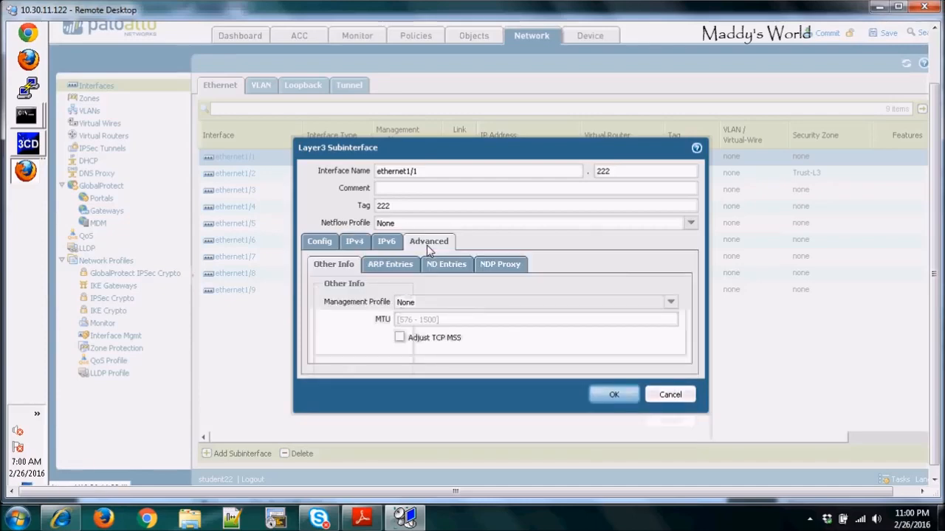
{"action": "left_click", "coordinate": [671, 305]}
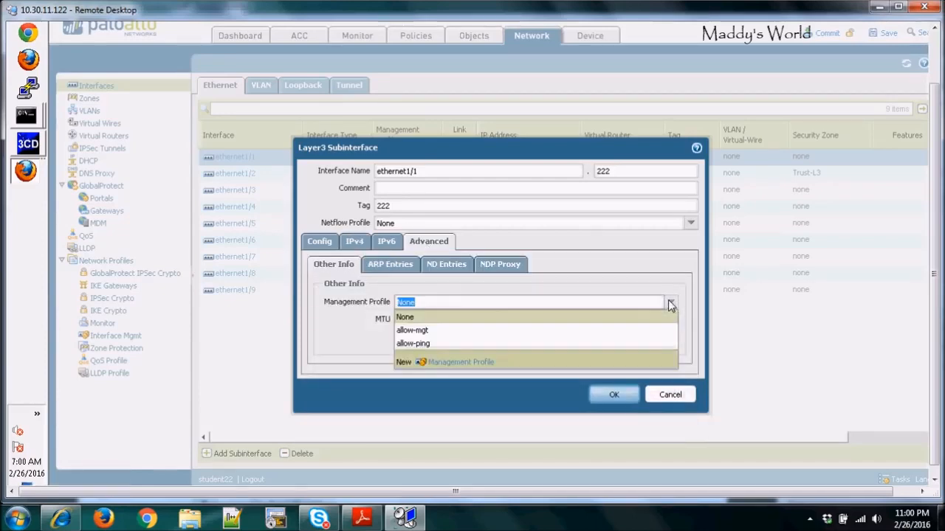
{"action": "left_click", "coordinate": [419, 344]}
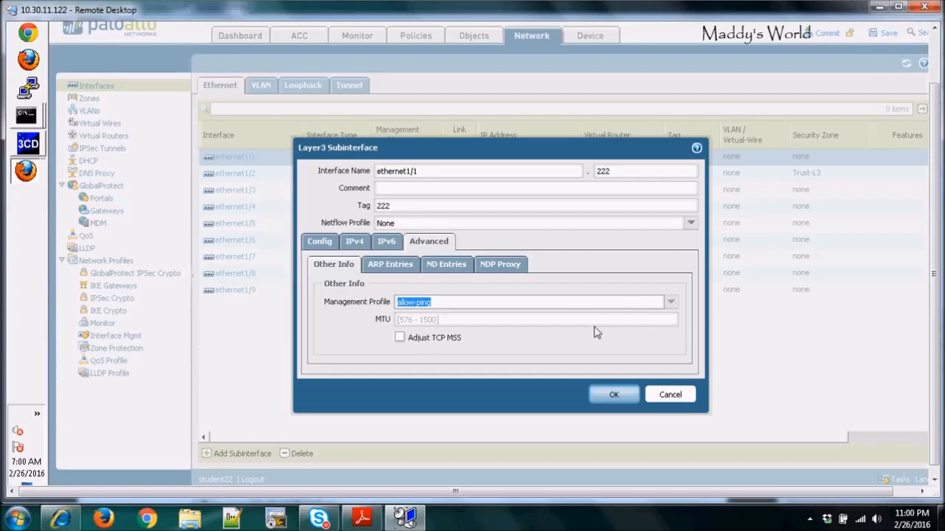
{"action": "left_click", "coordinate": [620, 398]}
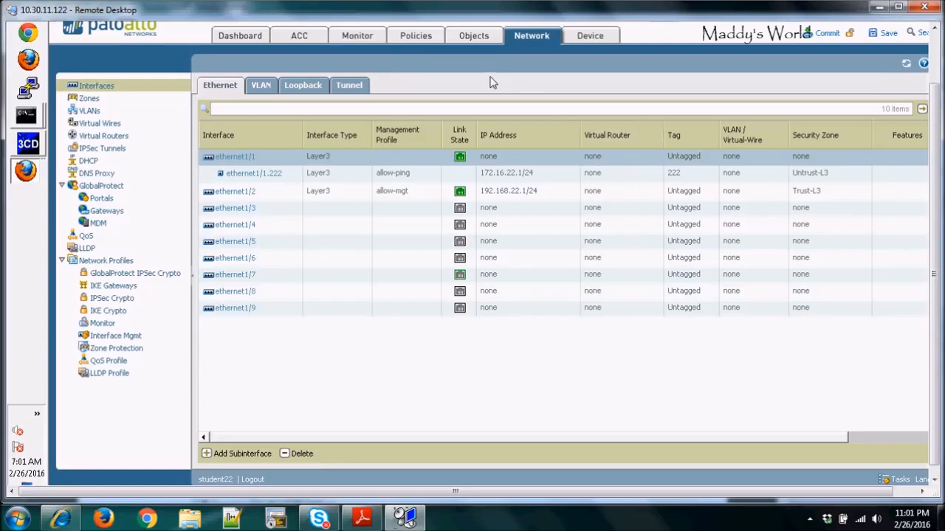
Step: Create a new virtual router named Student-VR
{"action": "left_click", "coordinate": [103, 138]}
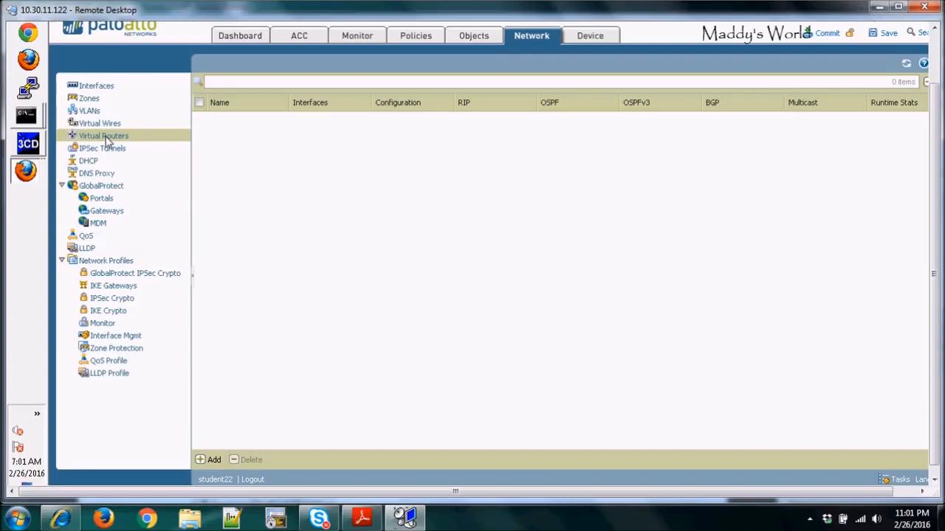
{"action": "left_click", "coordinate": [213, 460]}
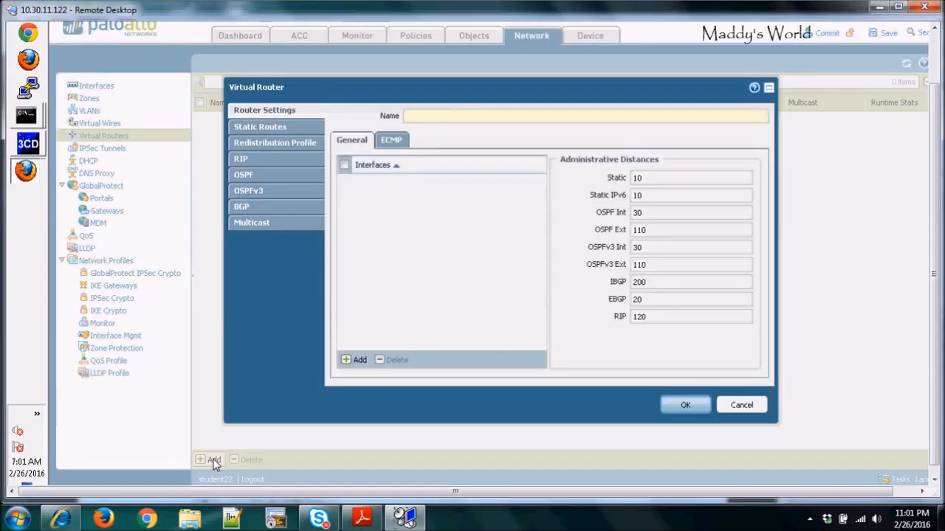
{"action": "left_click", "coordinate": [419, 117]}
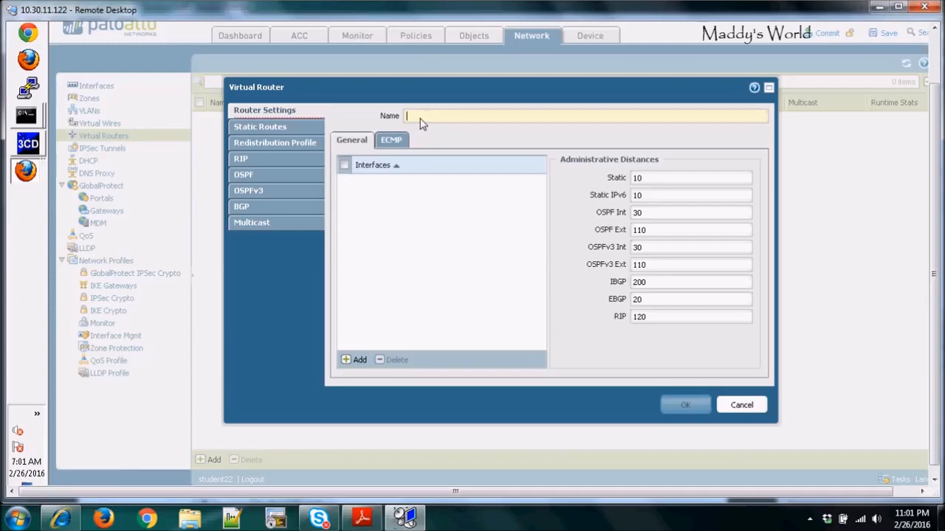
{"action": "type", "text": "Student-VR"}
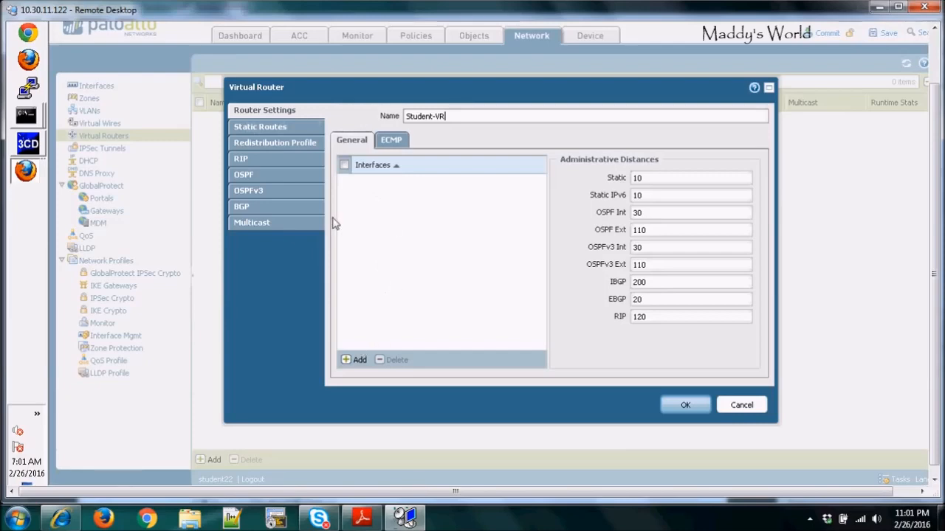
Step: Add interfaces ethernet1/2 and ethernet1/1.222 to the Student-VR virtual router
{"action": "left_click", "coordinate": [356, 360]}
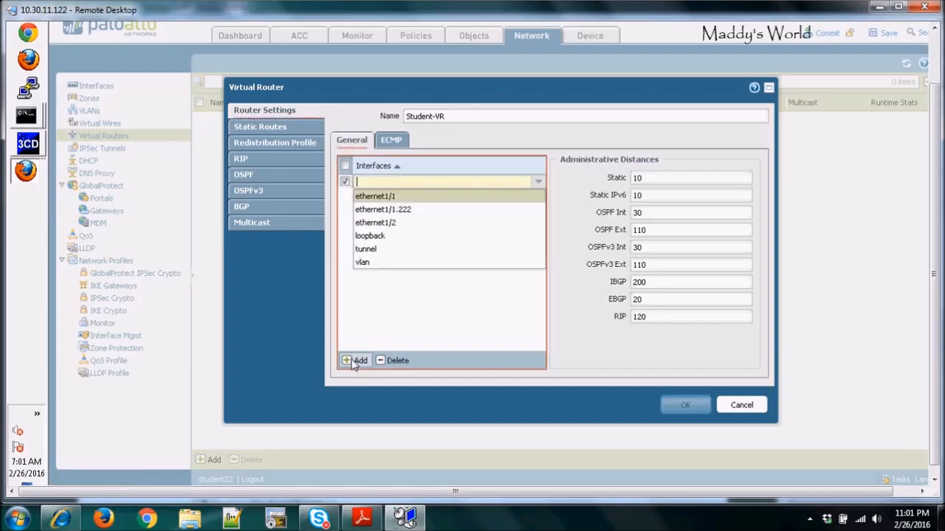
{"action": "left_click", "coordinate": [390, 223]}
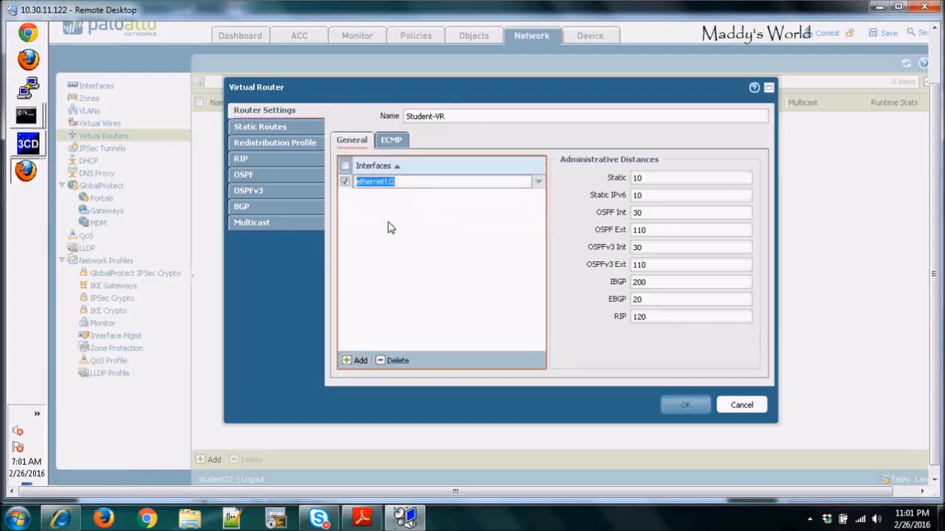
{"action": "left_click", "coordinate": [355, 361]}
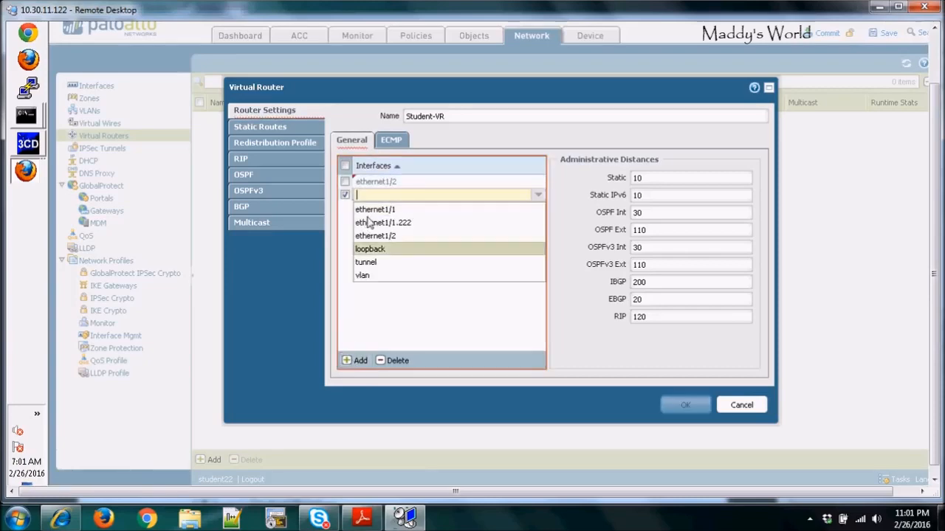
{"action": "left_click", "coordinate": [394, 223]}
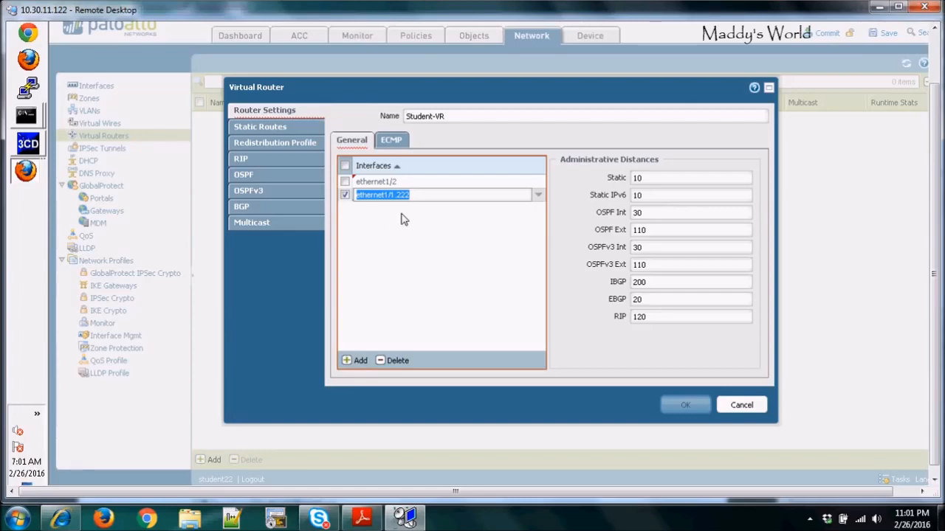
{"action": "left_click", "coordinate": [262, 127]}
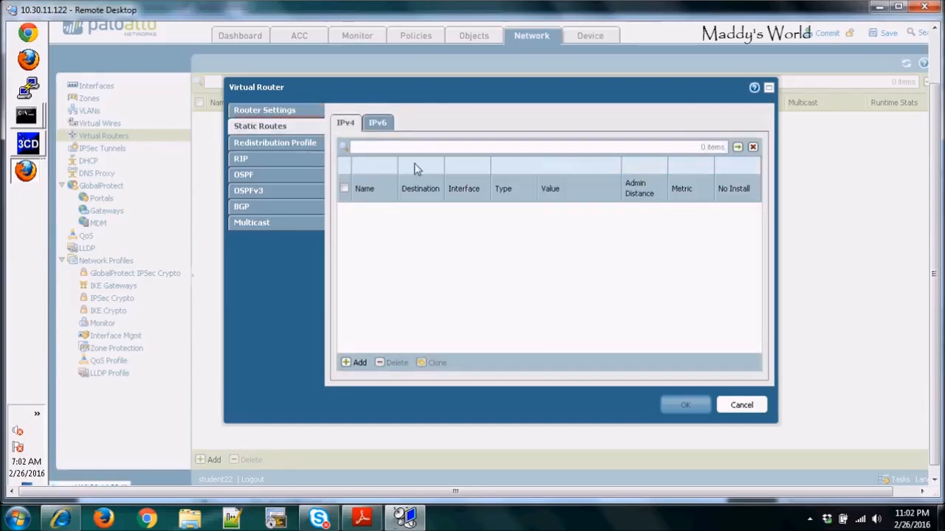
{"action": "left_click", "coordinate": [274, 112]}
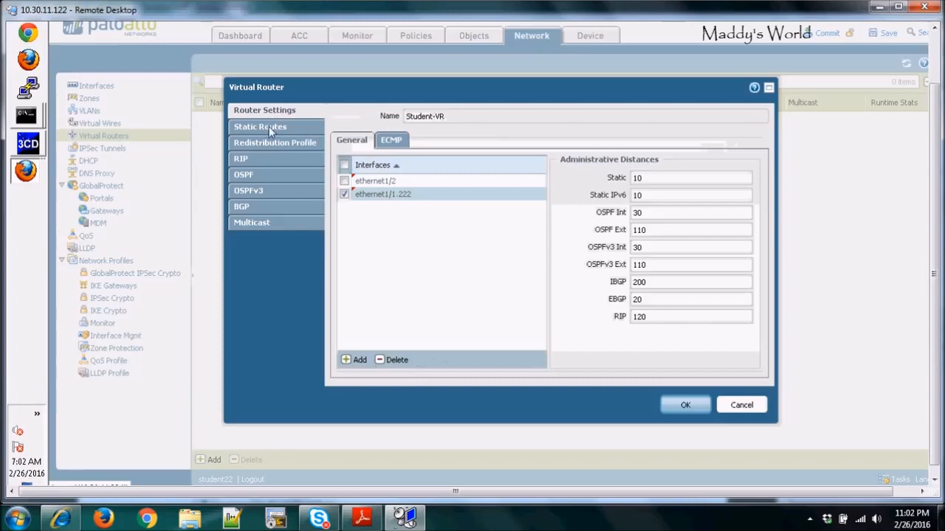
{"action": "left_click", "coordinate": [268, 127]}
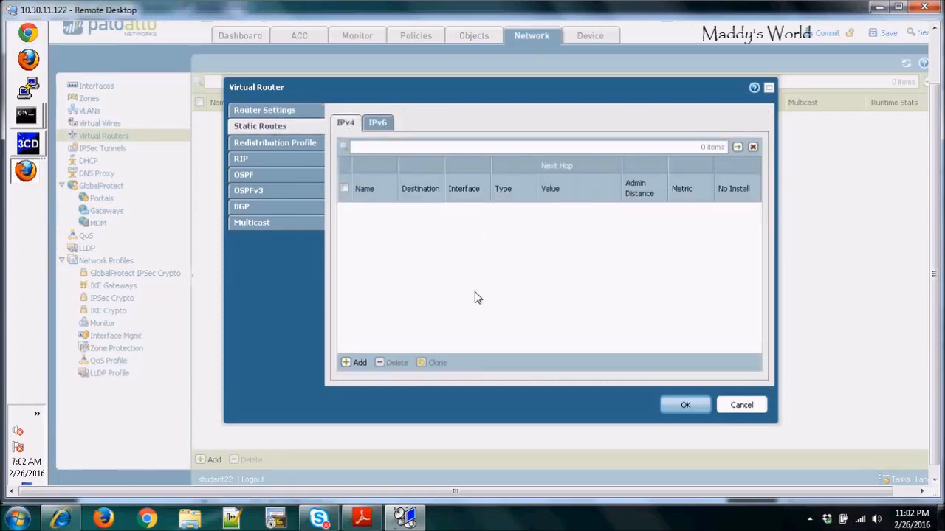
{"action": "left_click", "coordinate": [347, 364]}
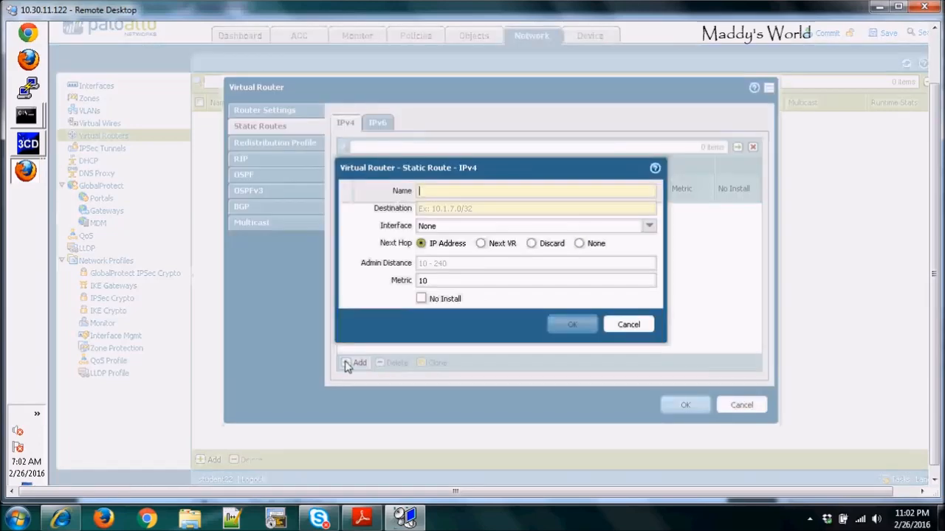
{"action": "type", "text": "de"}
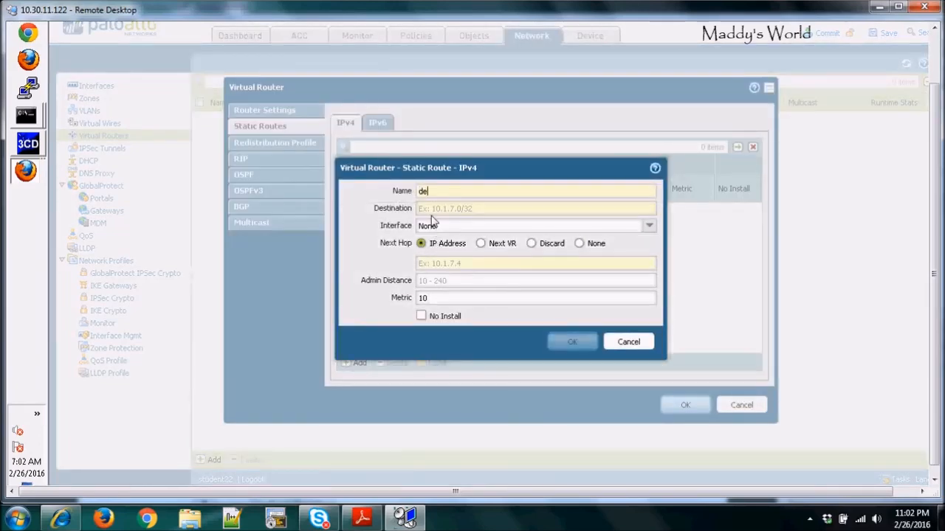
{"action": "type", "text": "fault"}
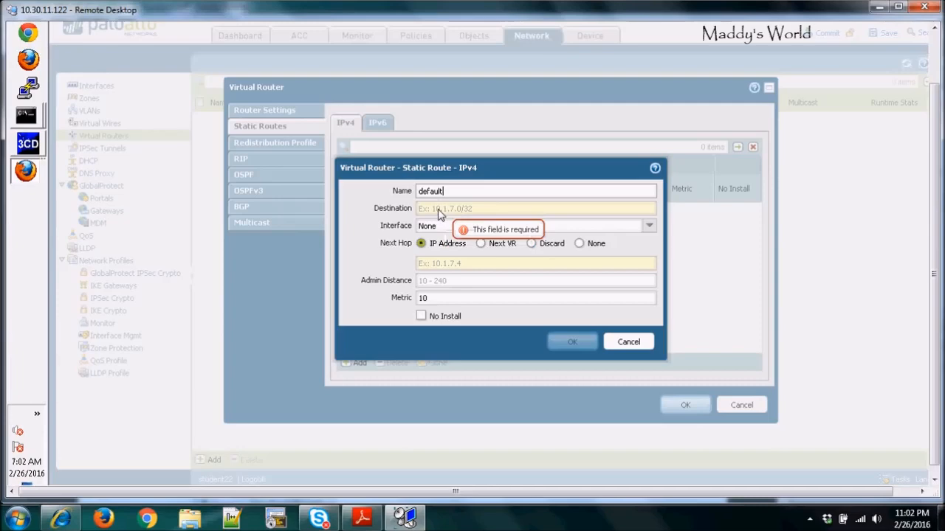
{"action": "left_click", "coordinate": [438, 213]}
{"action": "type", "text": "0/0/0/0"}
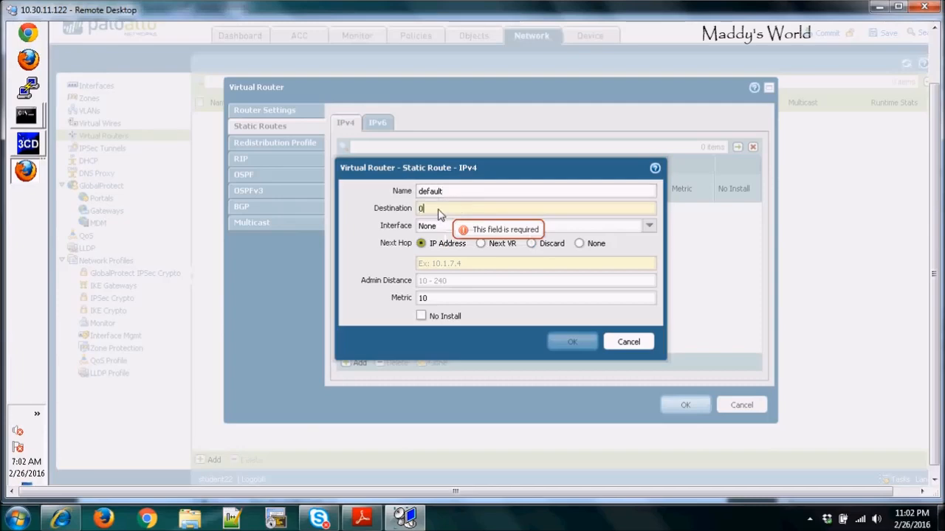
{"action": "key", "text": "BackSpace"}
{"action": "key", "text": "BackSpace"}
{"action": "key", "text": "BackSpace"}
{"action": "key", "text": "BackSpace"}
{"action": "key", "text": "BackSpace"}
{"action": "key", "text": "BackSpace"}
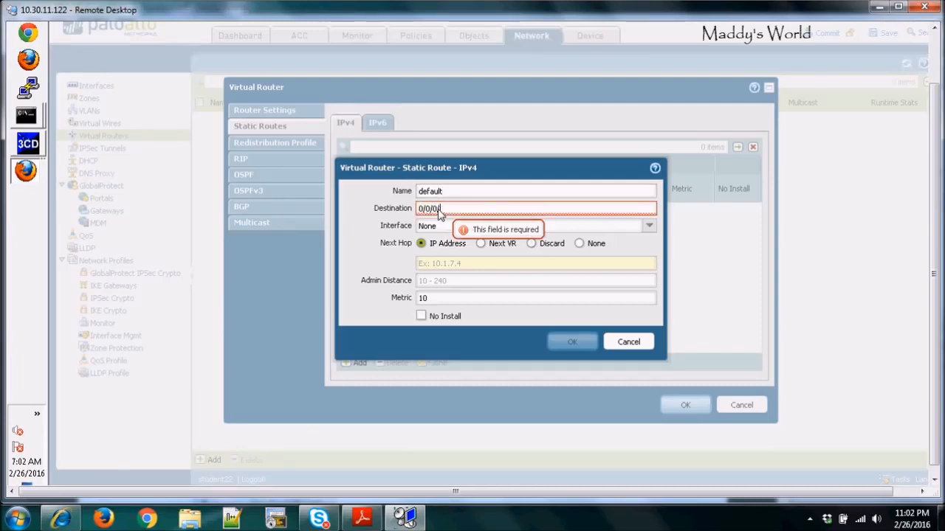
{"action": "type", "text": "."}
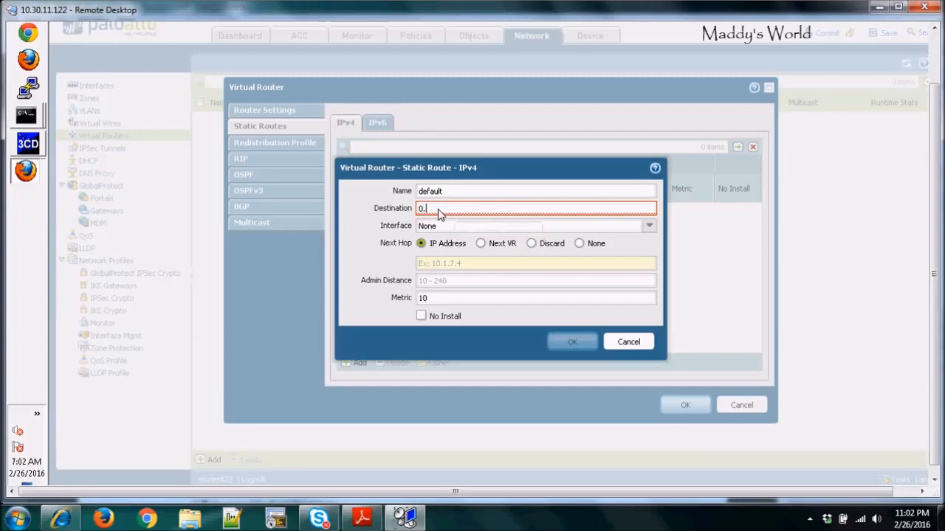
{"action": "type", "text": "0.0.0/"}
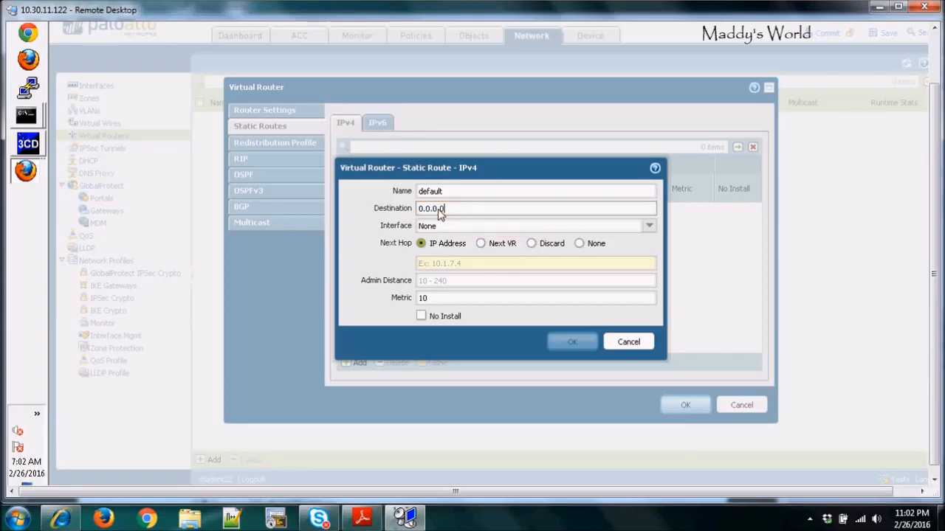
{"action": "type", "text": "0"}
{"action": "left_click", "coordinate": [650, 228]}
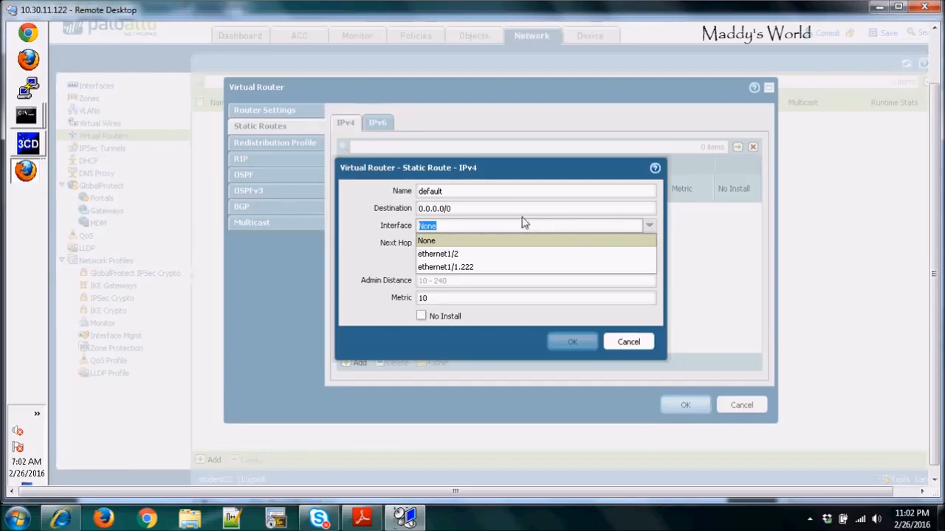
{"action": "left_click", "coordinate": [258, 279]}
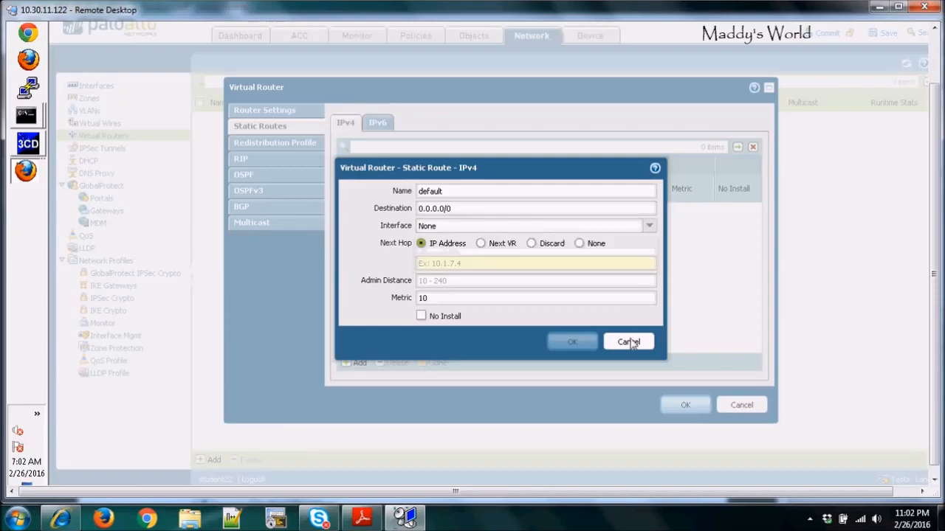
{"action": "key", "text": "Escape"}
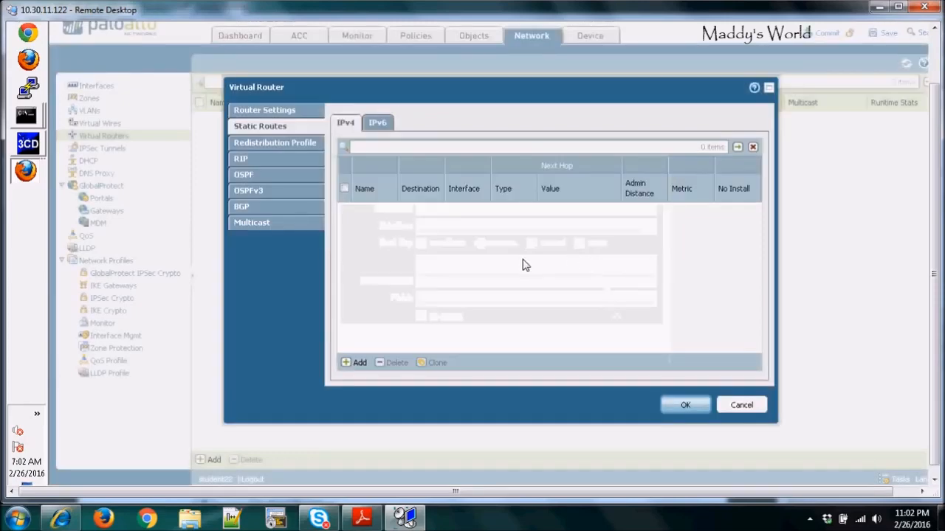
Step: Add a static route named default for destination 0.0.0.0/0 with next-hop IP address 17.16.22.254, and save the virtual router
{"action": "left_click", "coordinate": [354, 363]}
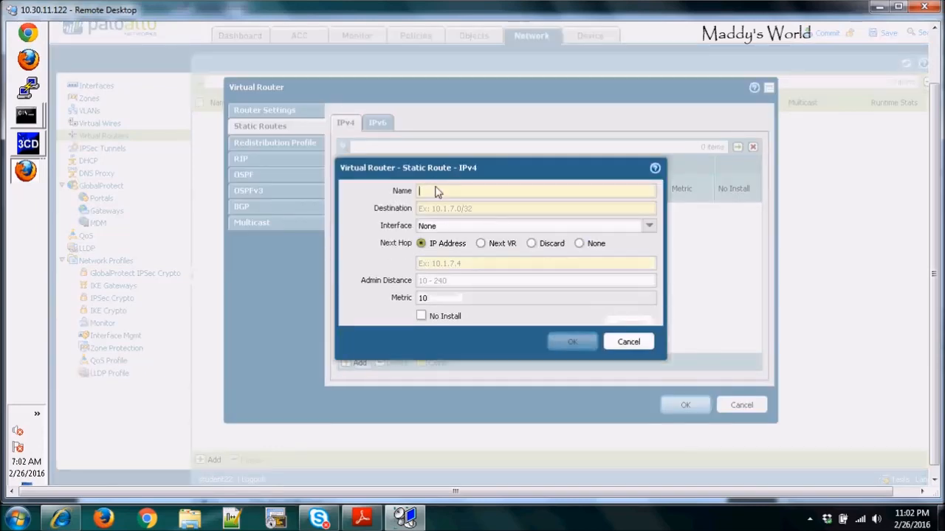
{"action": "mouse_move", "coordinate": [435, 192]}
{"action": "type", "text": "defa"}
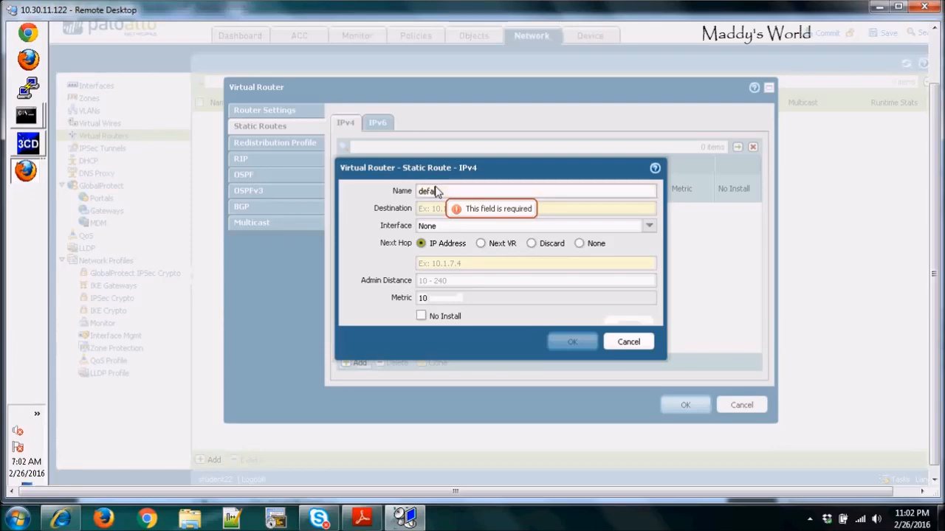
{"action": "type", "text": "ult"}
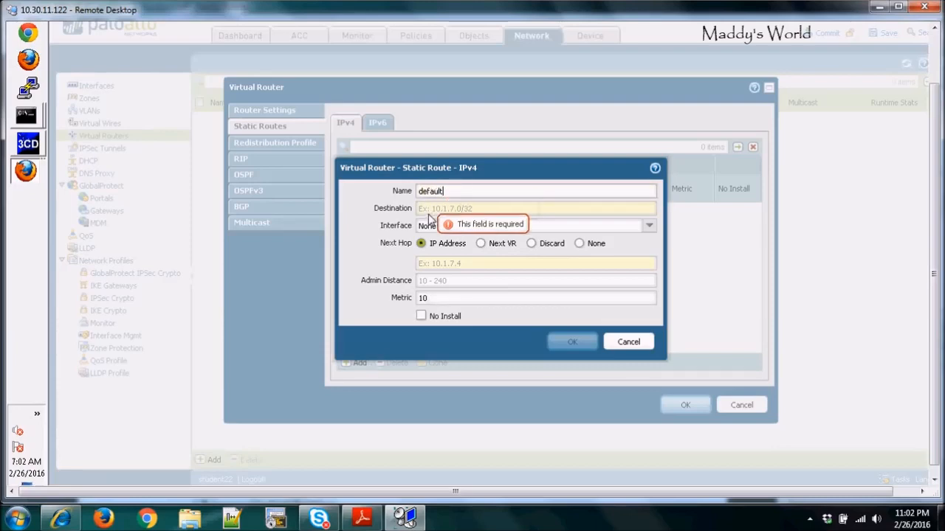
{"action": "left_click", "coordinate": [432, 211]}
{"action": "type", "text": "0"}
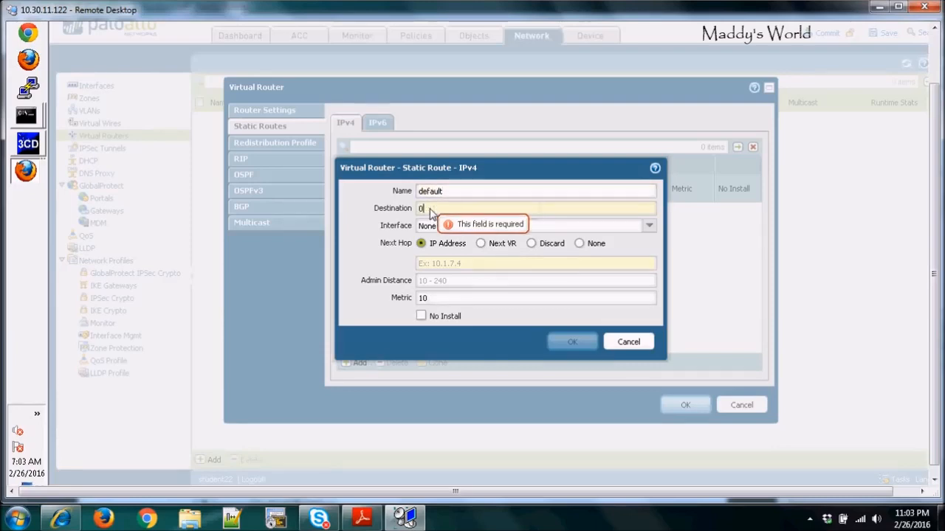
{"action": "type", "text": ".0.0.0"}
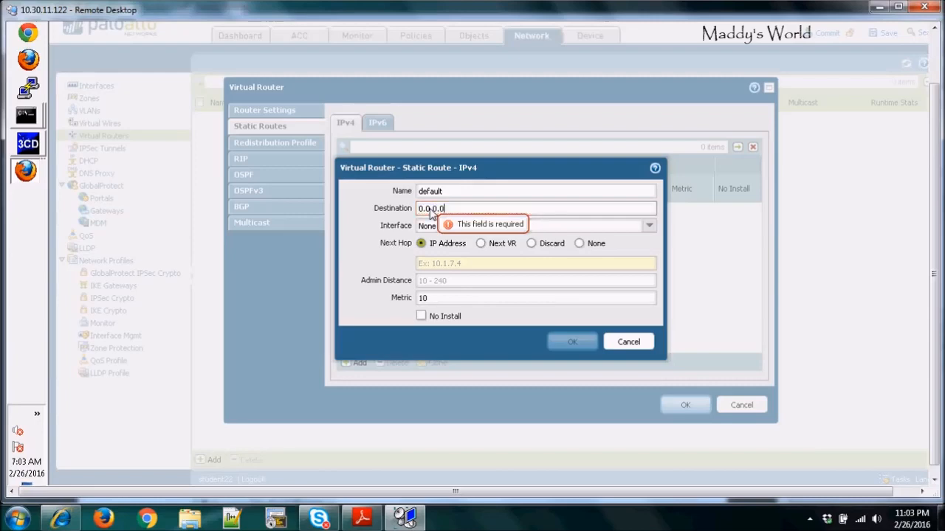
{"action": "type", "text": "/0"}
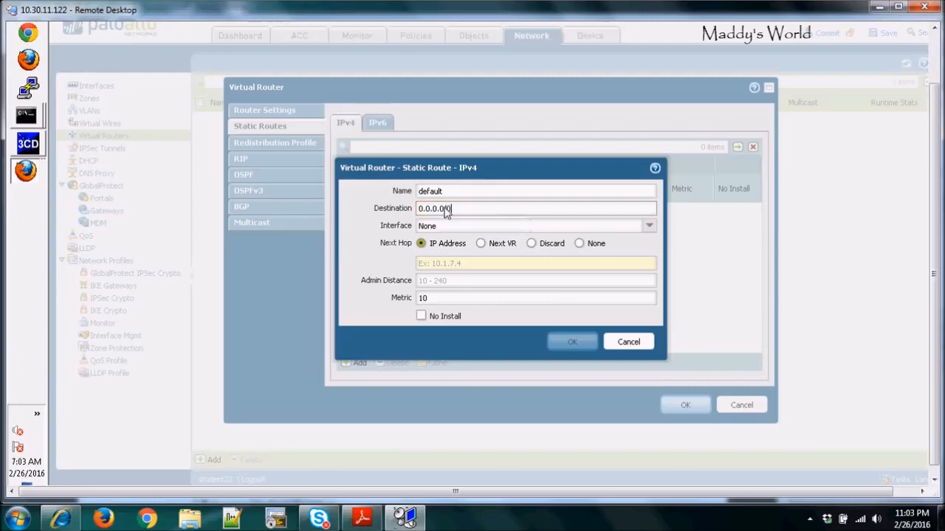
{"action": "left_click", "coordinate": [436, 270]}
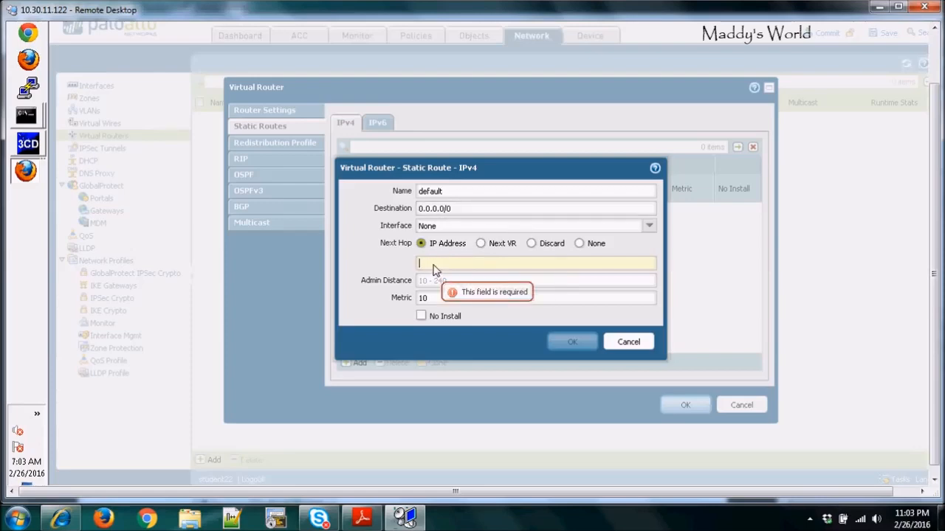
{"action": "type", "text": "17"}
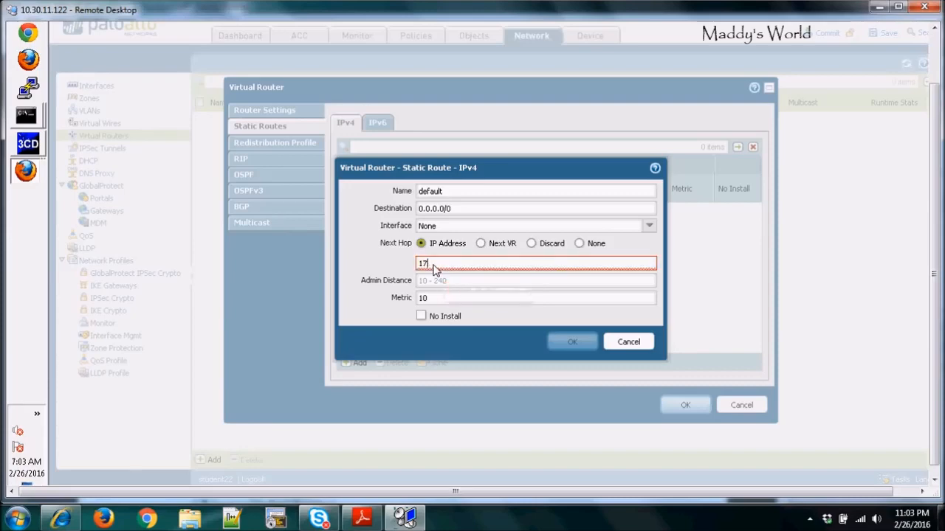
{"action": "type", "text": "216.22.254"}
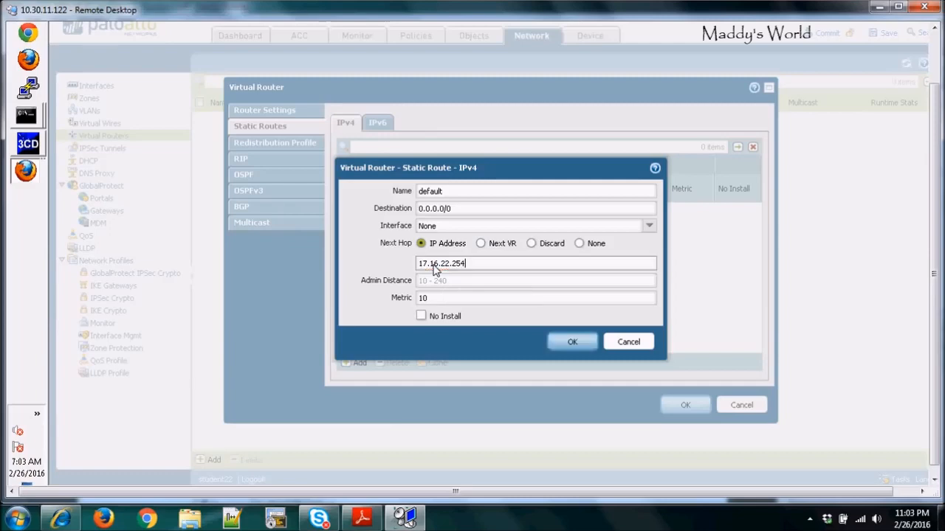
{"action": "key", "text": "Return"}
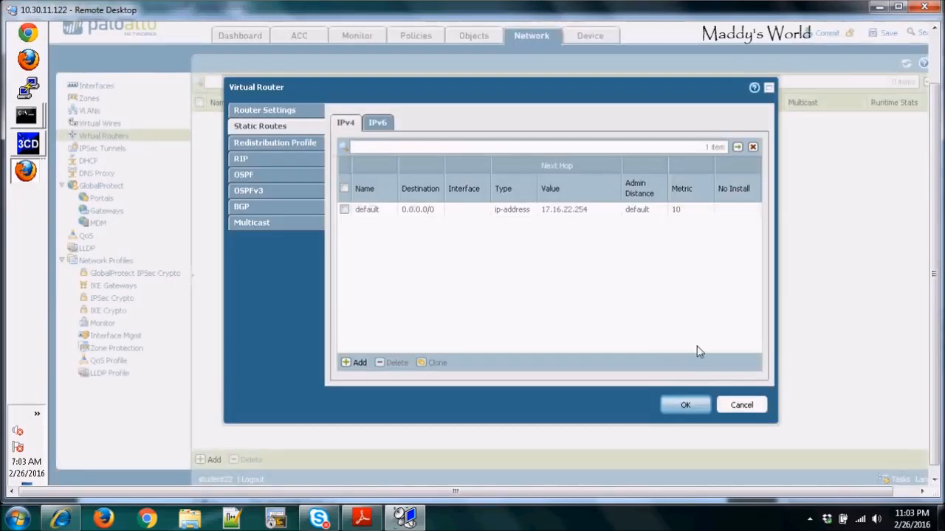
{"action": "left_click", "coordinate": [691, 405]}
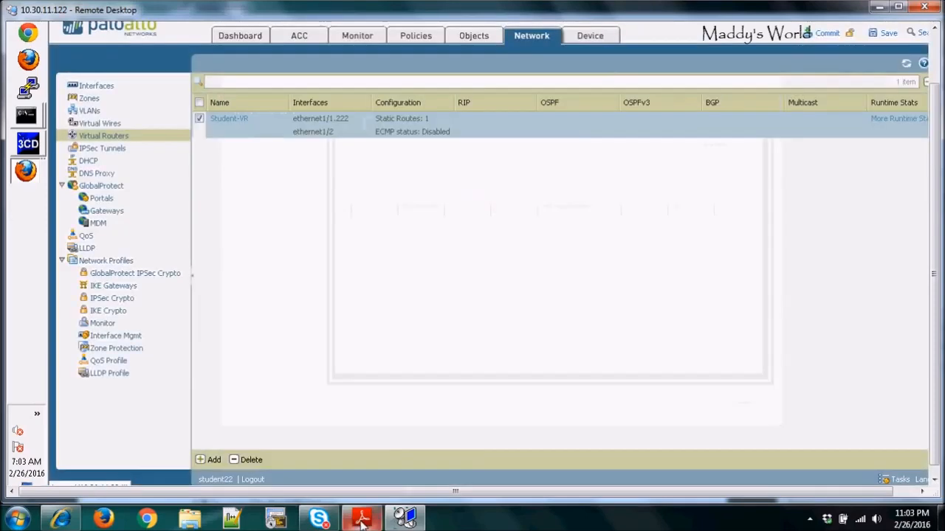
Step: Consult the PAN-EDU-201 lab diagram in the PDF handout
{"action": "left_click", "coordinate": [362, 519]}
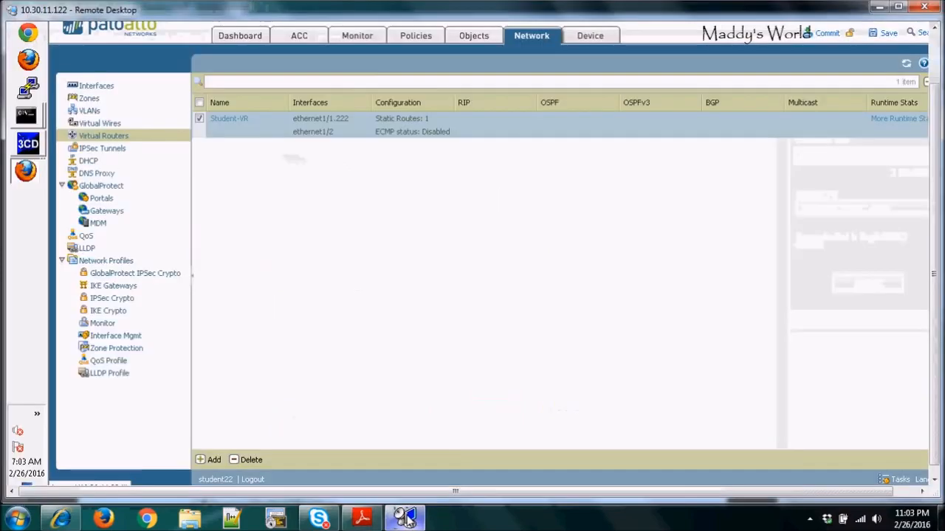
{"action": "left_click", "coordinate": [404, 519]}
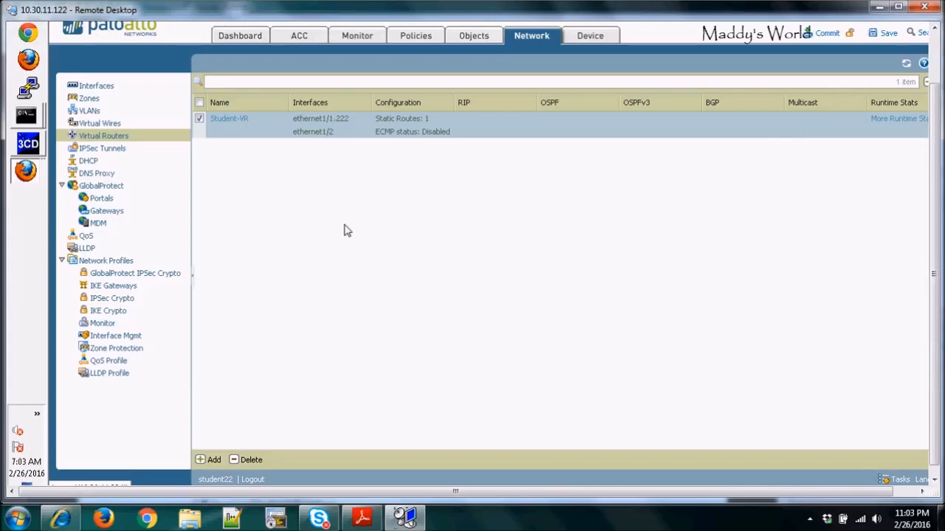
{"action": "left_click", "coordinate": [362, 519]}
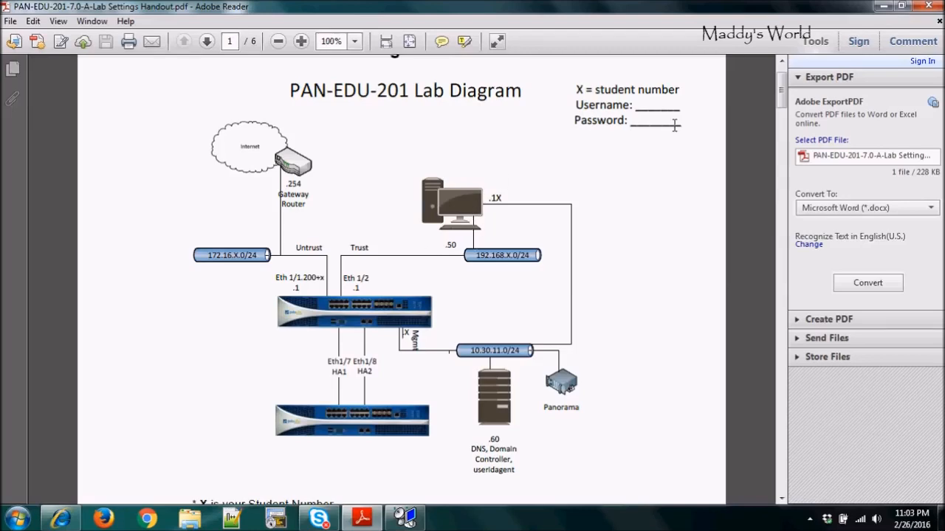
{"action": "left_click", "coordinate": [883, 6]}
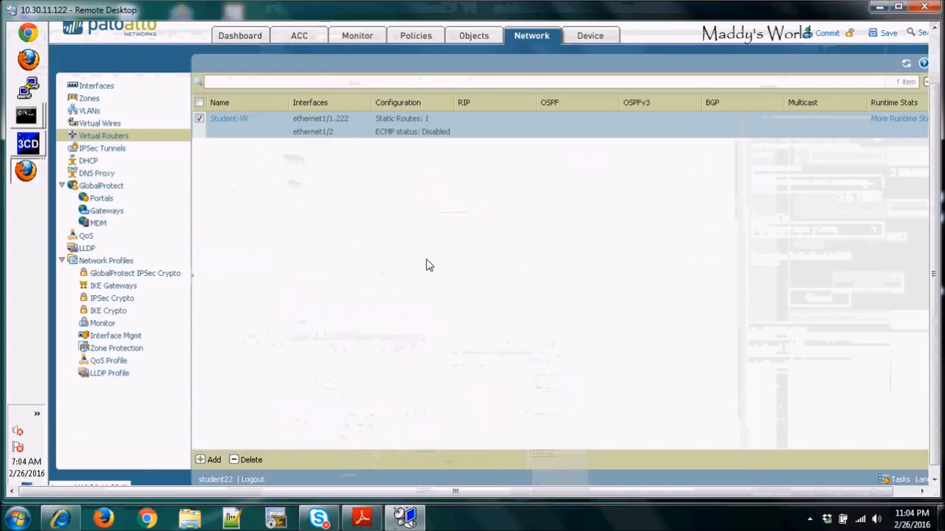
Step: Run ipconfig in the command prompt to check the client PC's network configuration
{"action": "left_click", "coordinate": [29, 122]}
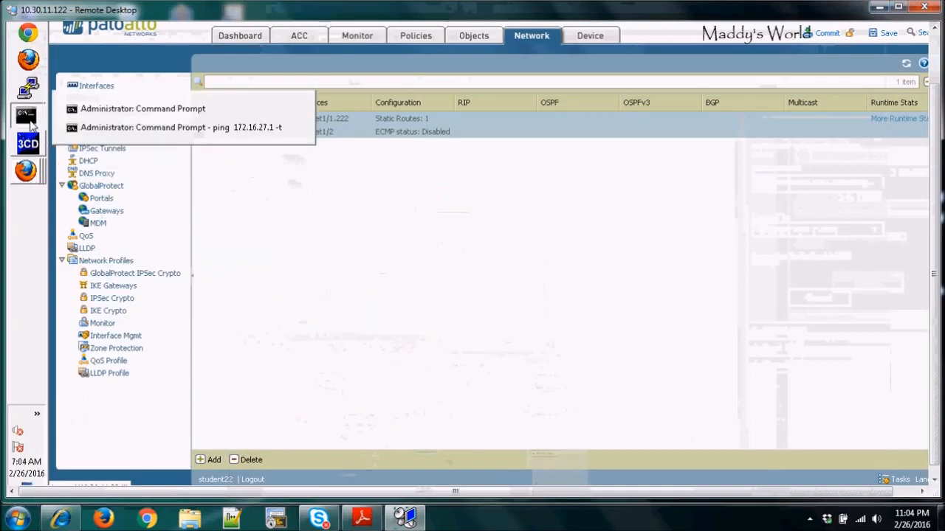
{"action": "left_click", "coordinate": [151, 115]}
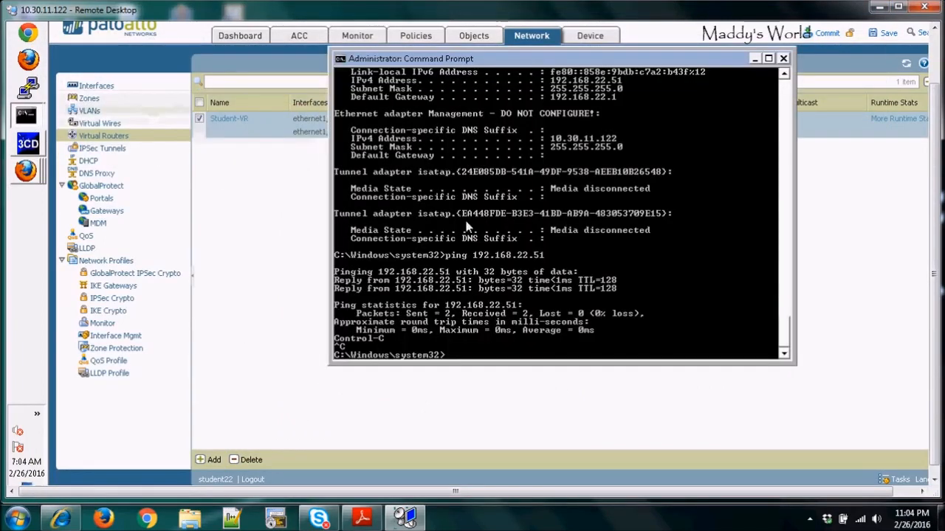
{"action": "key", "text": "Return"}
{"action": "key", "text": "Return"}
{"action": "type", "text": "ipconfig"}
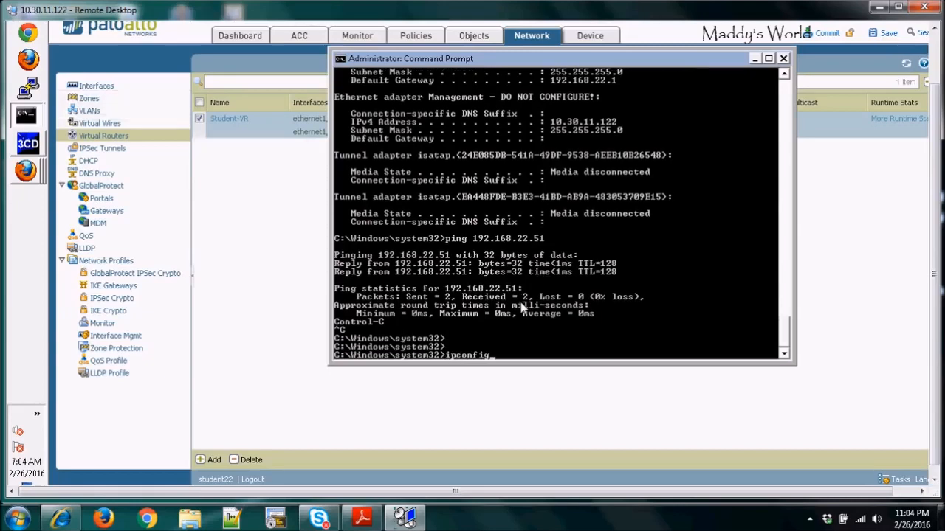
{"action": "key", "text": "Return"}
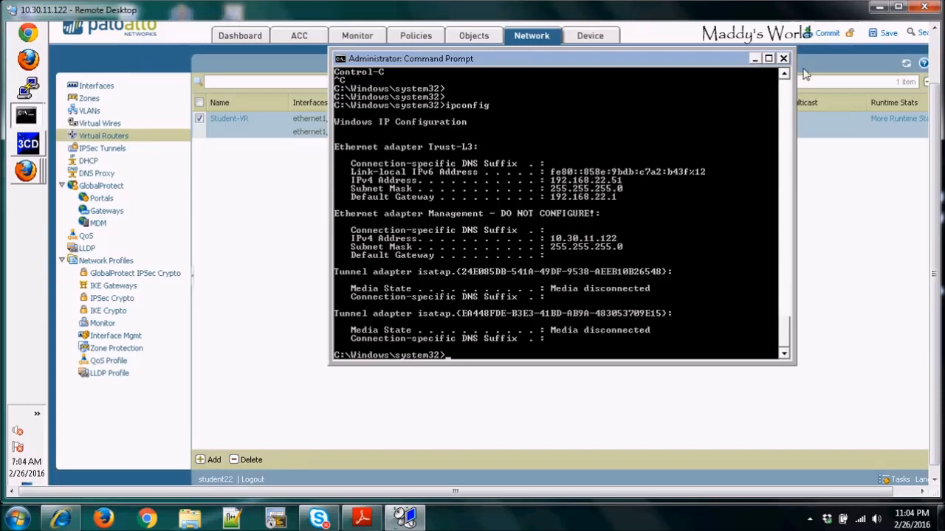
{"action": "left_click", "coordinate": [753, 59]}
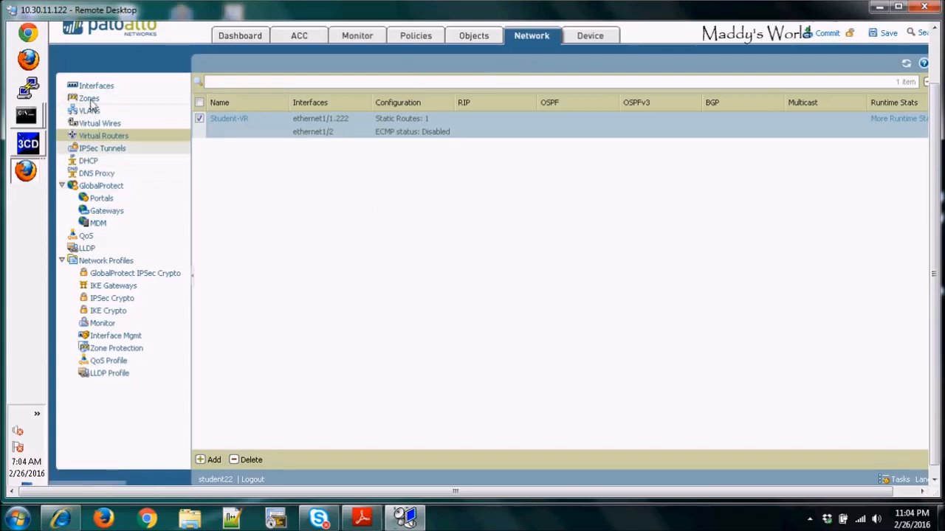
Step: Open a new DHCP server entry and review the basic interface configuration table in the lab handout
{"action": "left_click", "coordinate": [87, 162]}
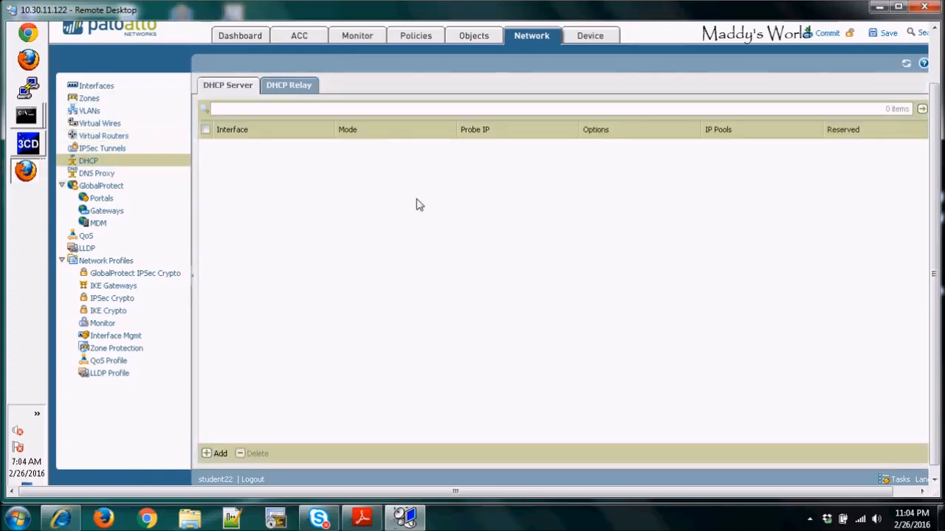
{"action": "left_click", "coordinate": [209, 455]}
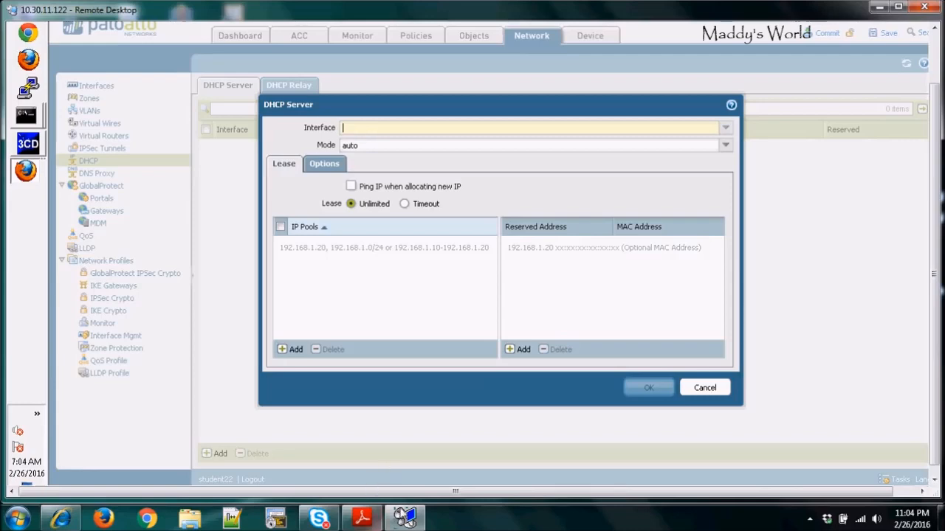
{"action": "left_click", "coordinate": [362, 518]}
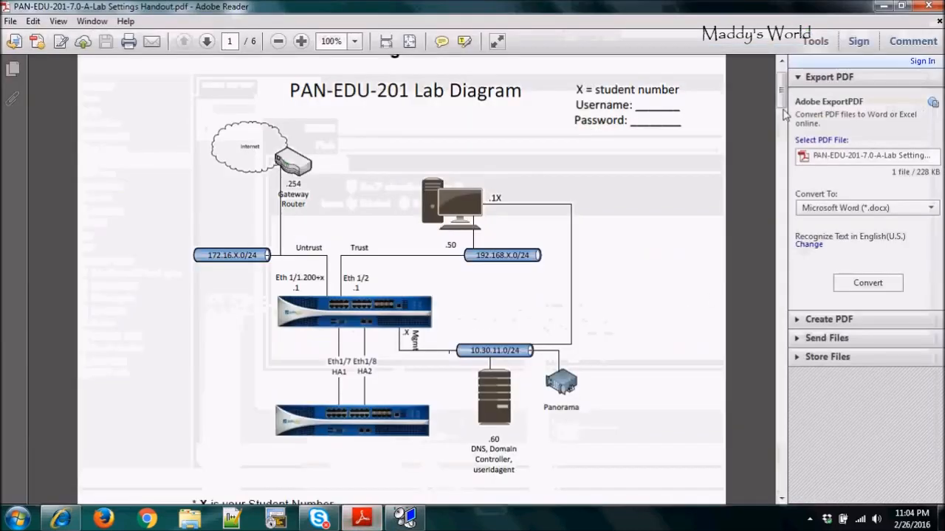
{"action": "left_click_drag", "start_coordinate": [780, 100], "coordinate": [784, 157]}
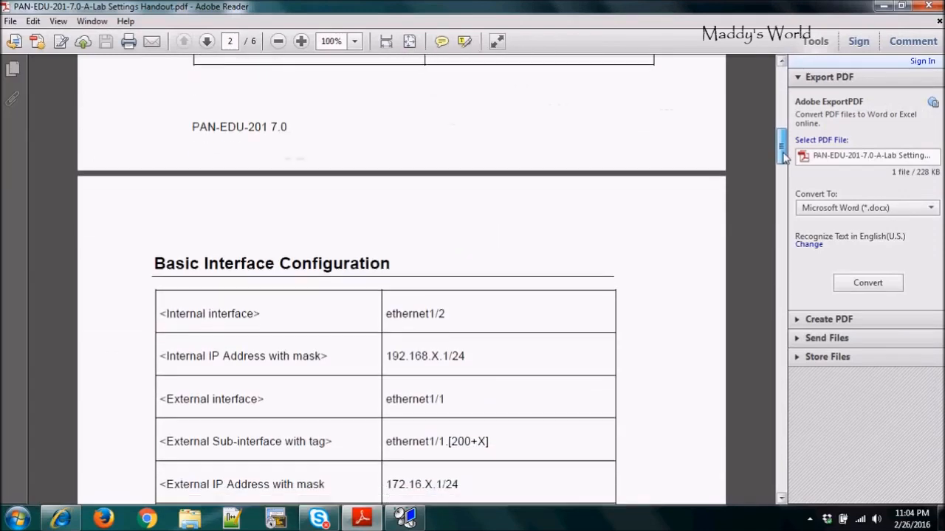
{"action": "left_click", "coordinate": [883, 6]}
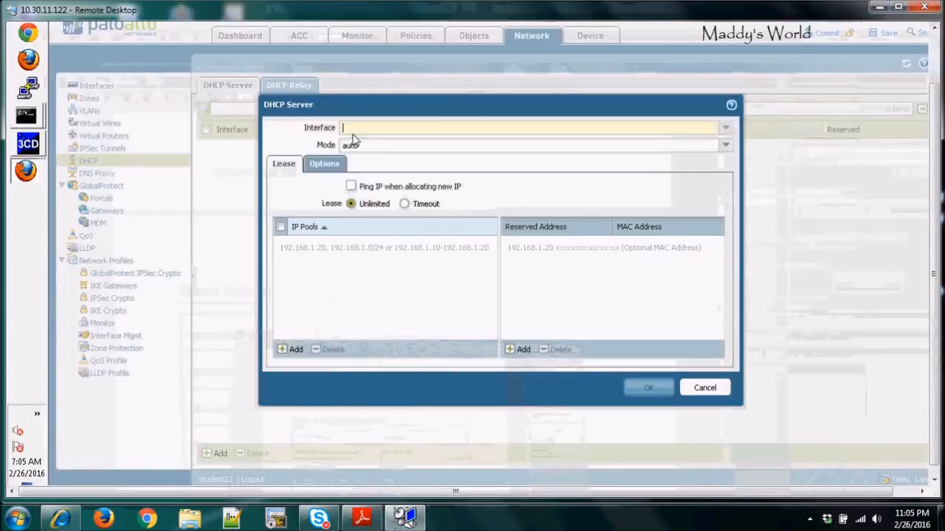
Step: Set the DHCP server's interface to ethernet1/2 and its mode to enabled
{"action": "left_click", "coordinate": [726, 130]}
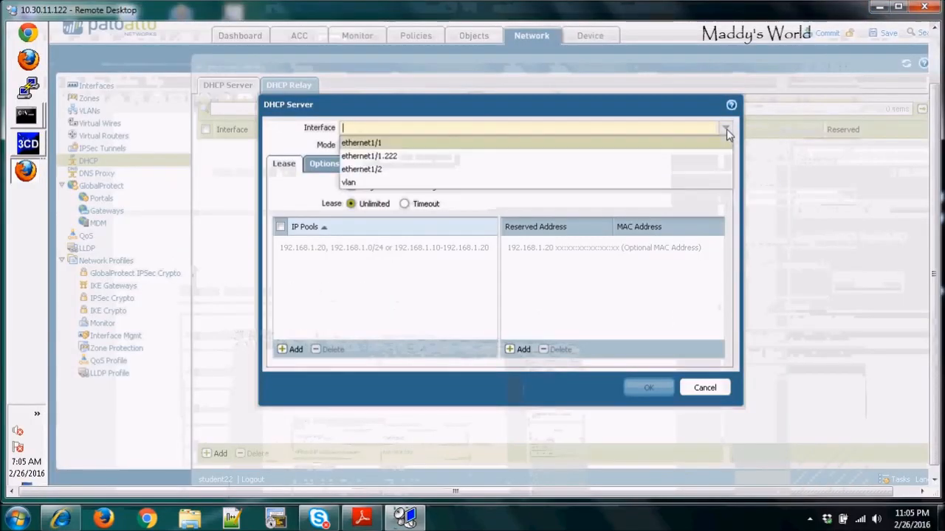
{"action": "left_click", "coordinate": [372, 170]}
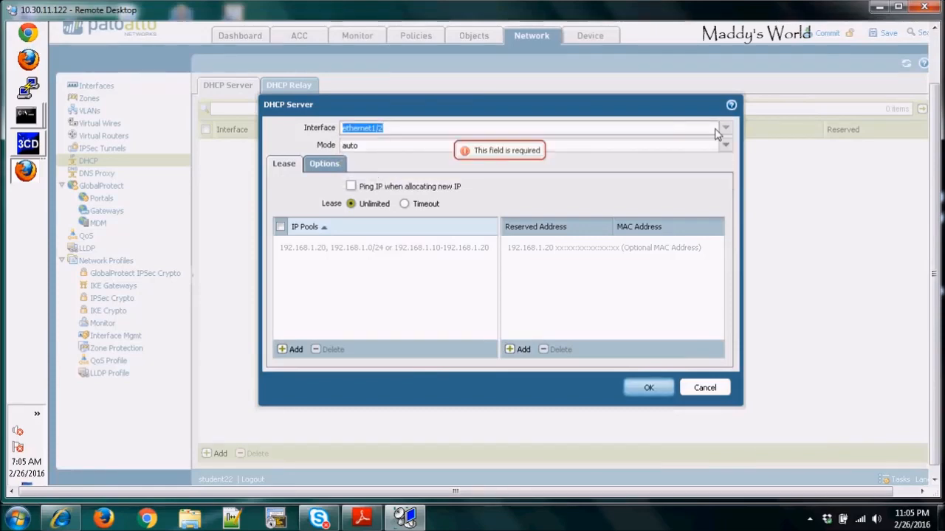
{"action": "left_click", "coordinate": [727, 147]}
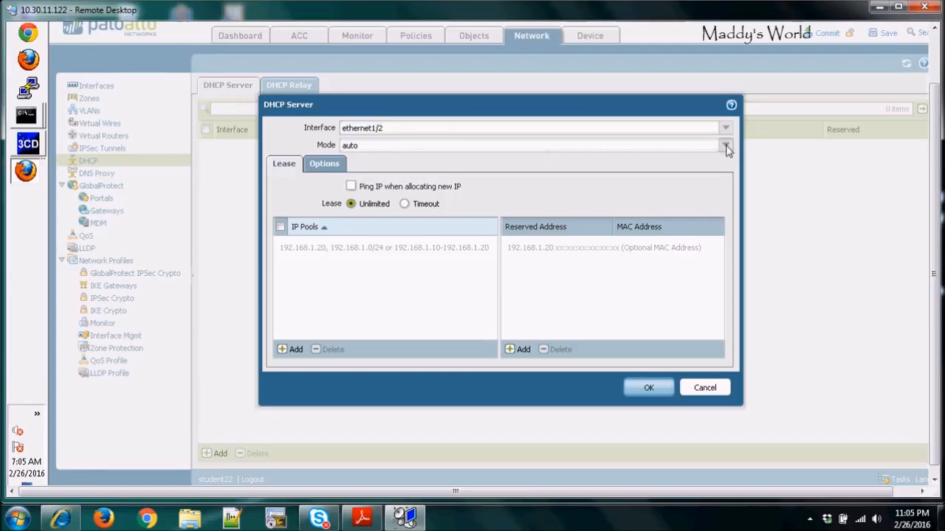
{"action": "left_click", "coordinate": [368, 162]}
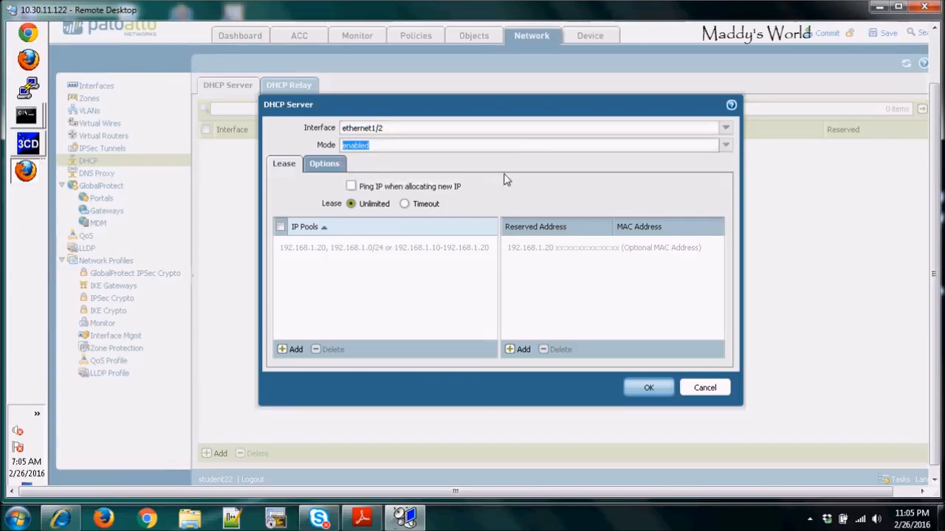
Step: Enable pinging IPs before allocation and set the lease to a 2-day timeout
{"action": "left_click", "coordinate": [351, 186]}
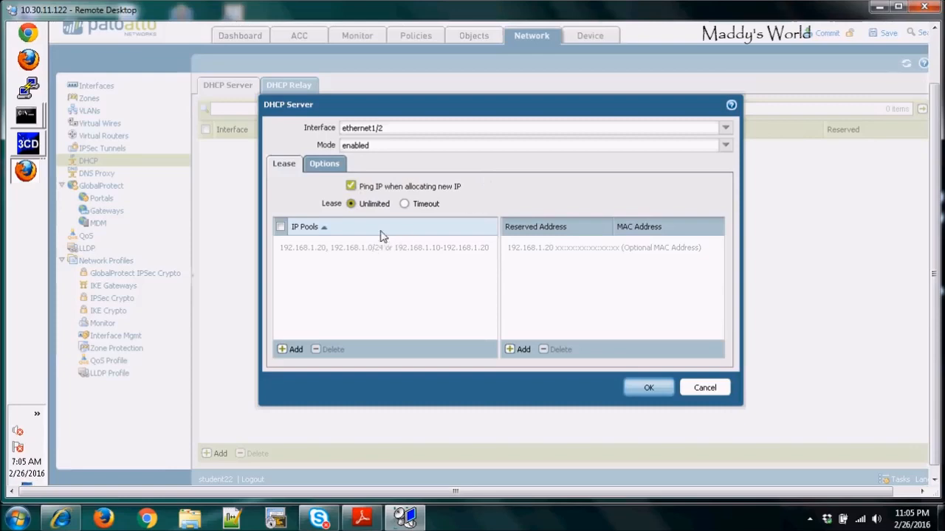
{"action": "left_click", "coordinate": [405, 204]}
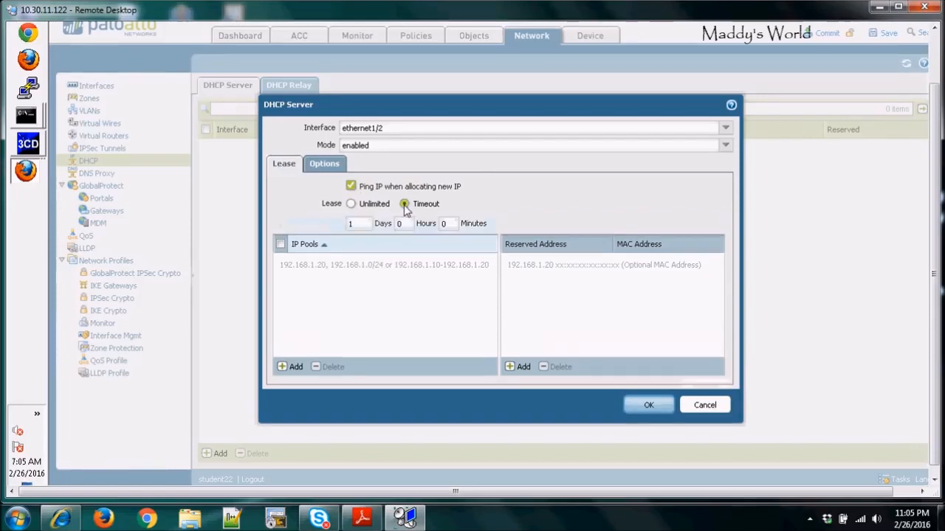
{"action": "double_click", "coordinate": [344, 225]}
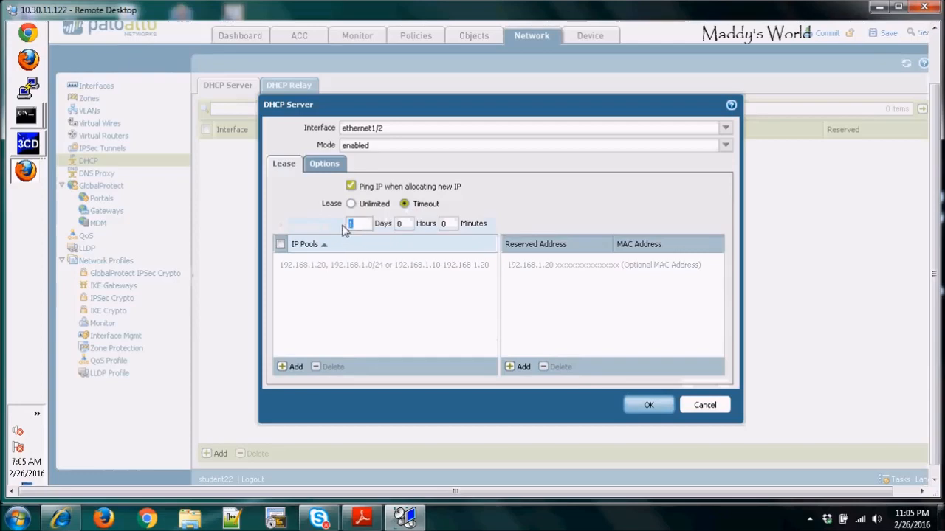
{"action": "type", "text": "2"}
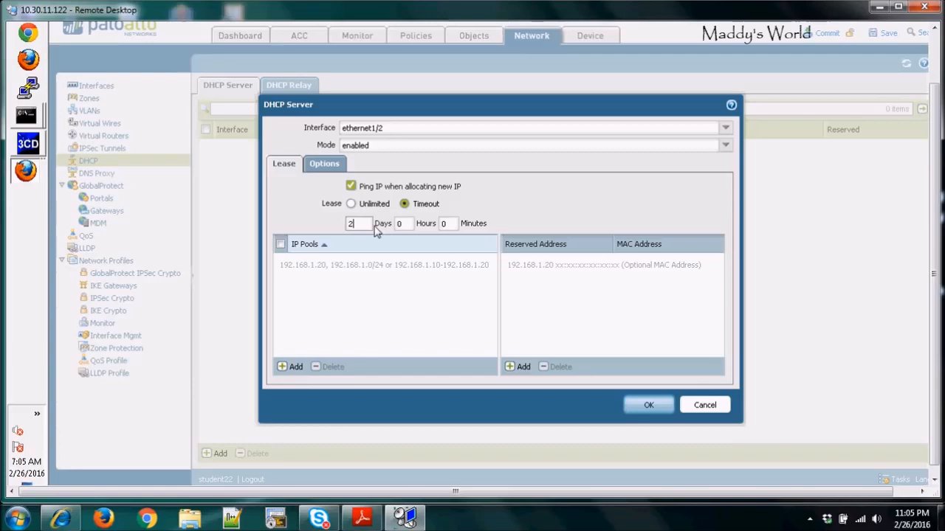
Step: Add an IP pool of 192.168.22.50-192.168.22.60 to the DHCP server's lease settings
{"action": "left_click", "coordinate": [281, 246]}
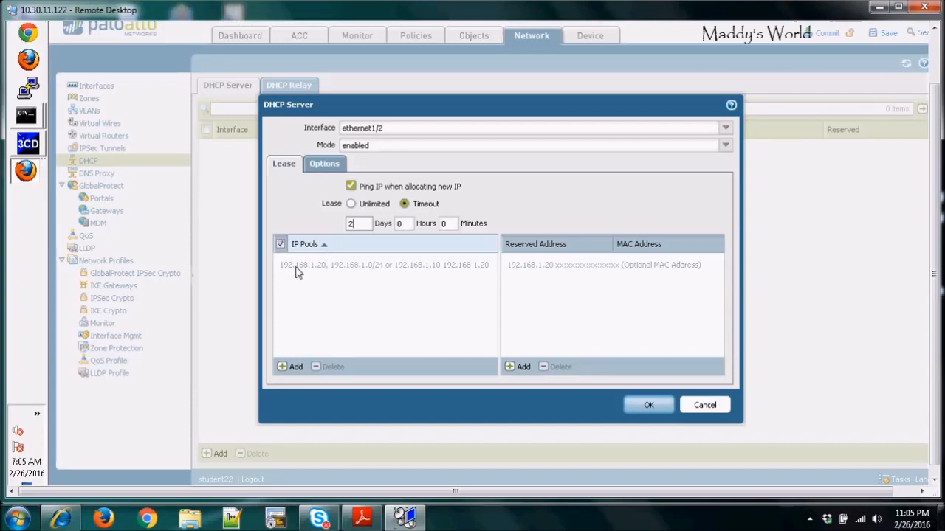
{"action": "left_click", "coordinate": [286, 369]}
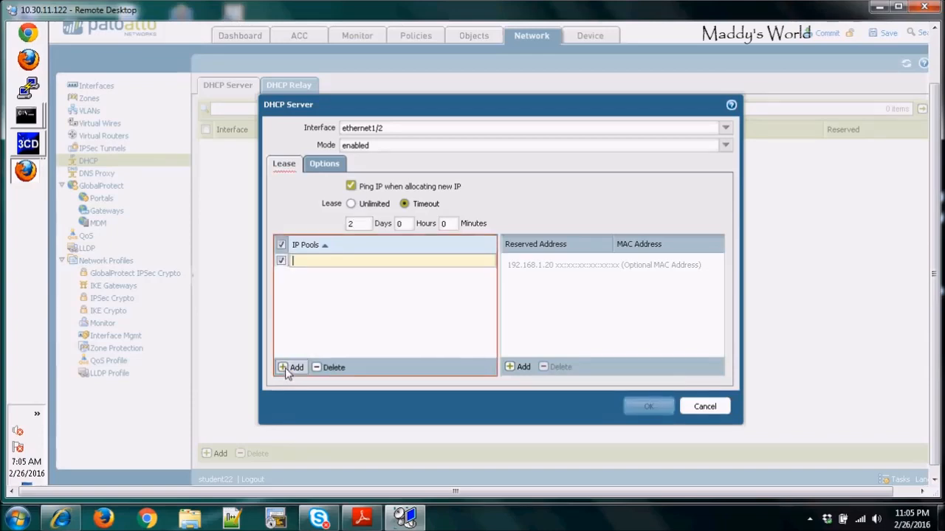
{"action": "type", "text": "192.16"}
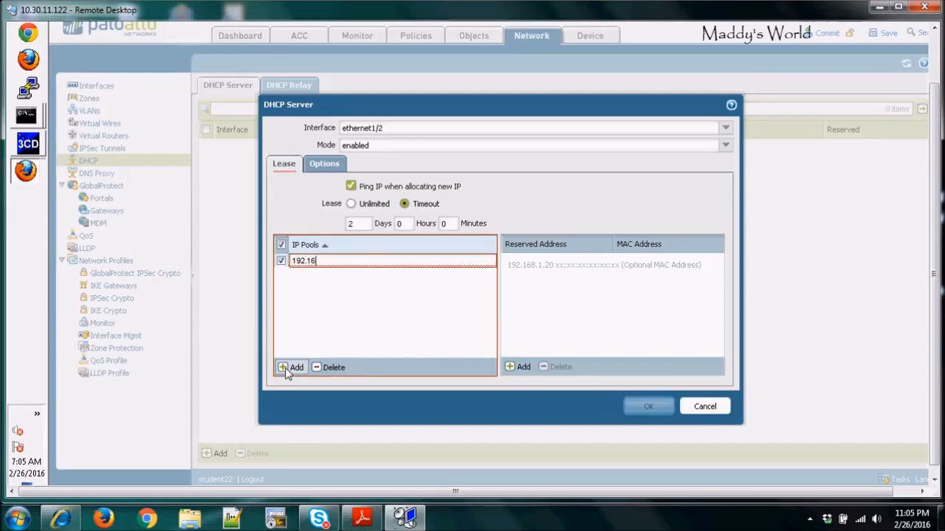
{"action": "type", "text": "8.22.50"}
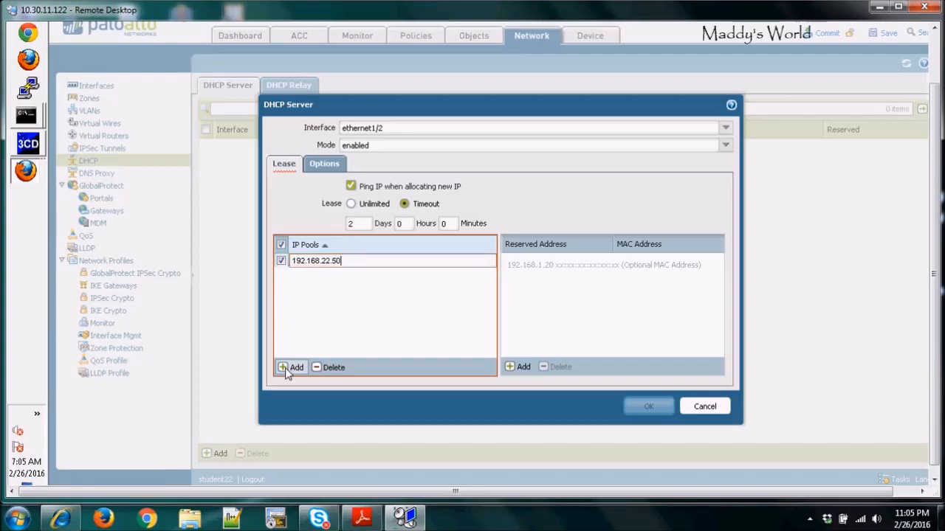
{"action": "type", "text": "-1"}
{"action": "type", "text": "92.168."}
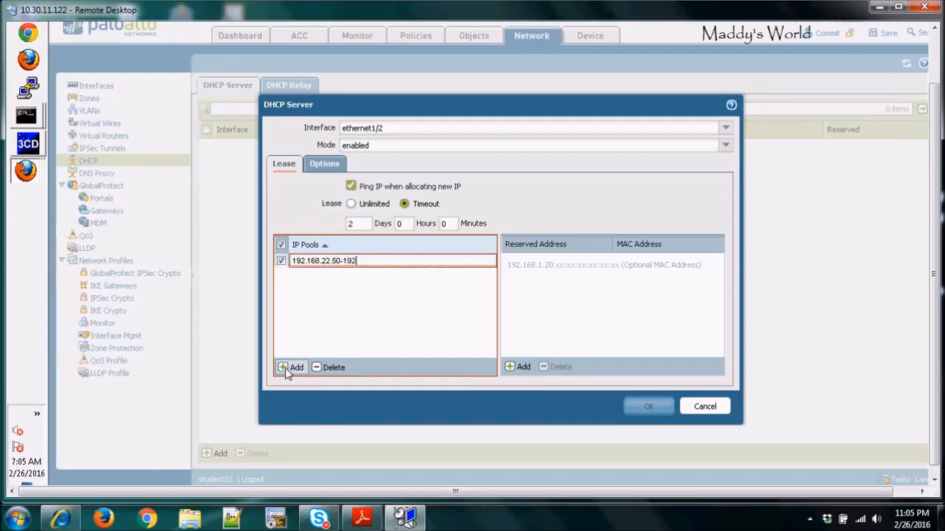
{"action": "type", "text": "22.60"}
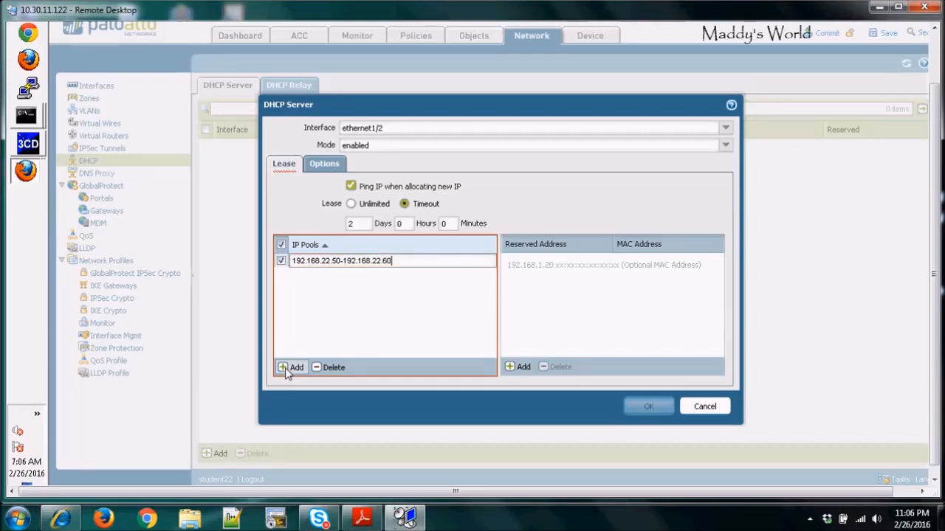
{"action": "key", "text": "Return"}
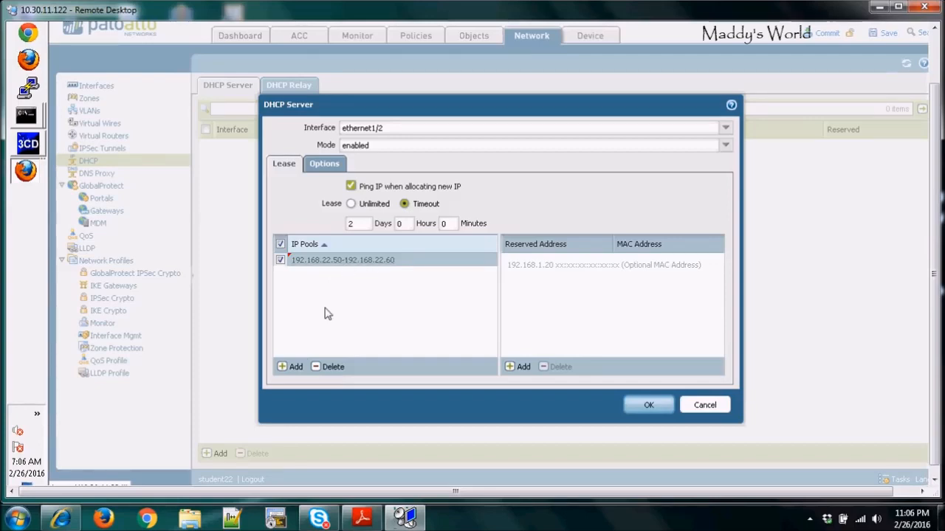
Step: Set the DHCP options gateway to 192.168.22.1 and subnet mask to 255.255.255.0, then save the DHCP server
{"action": "left_click", "coordinate": [329, 165]}
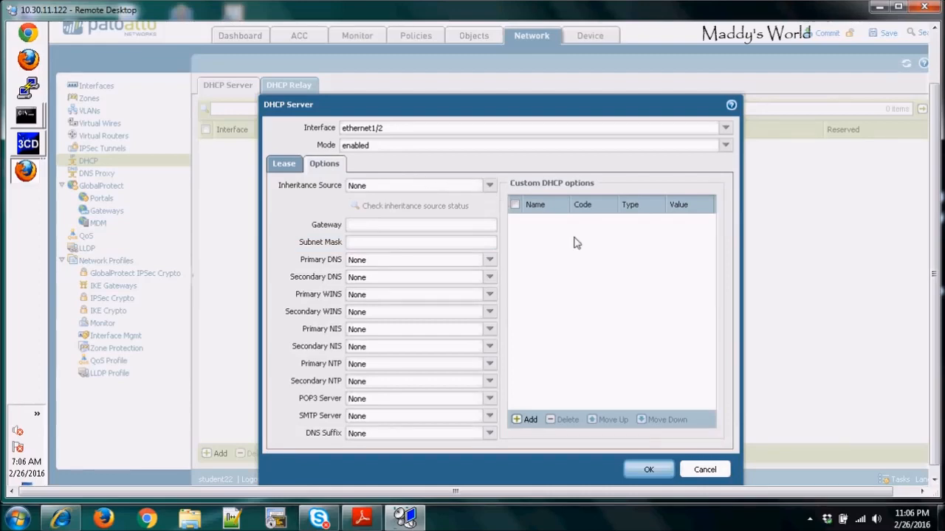
{"action": "left_click", "coordinate": [361, 229]}
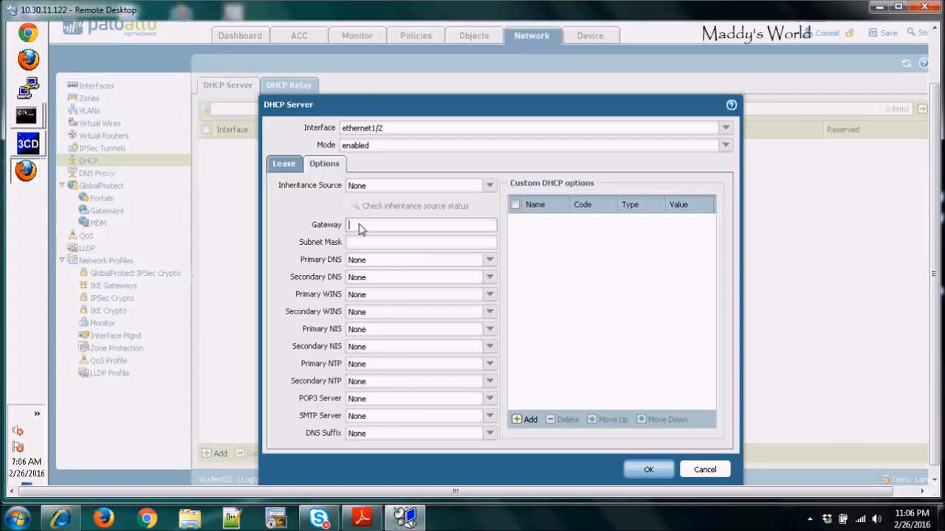
{"action": "type", "text": "192"}
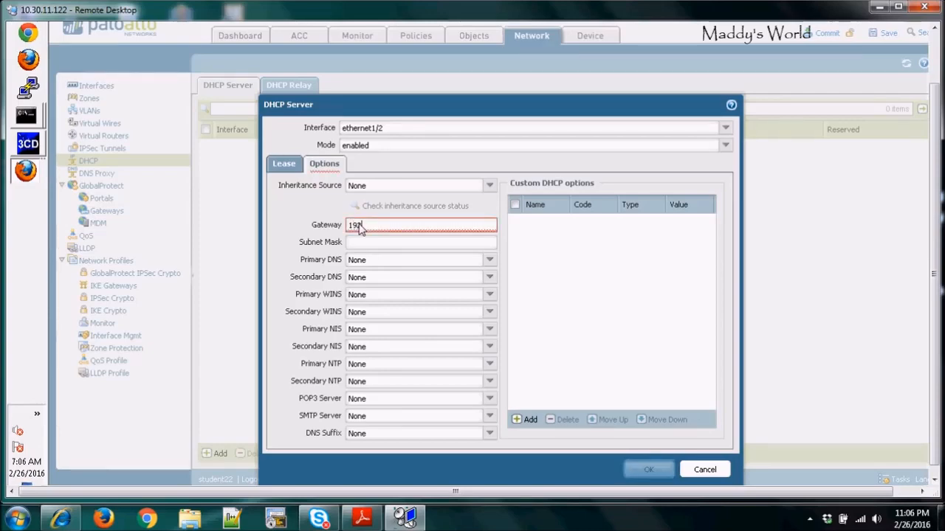
{"action": "type", "text": ".168.22."}
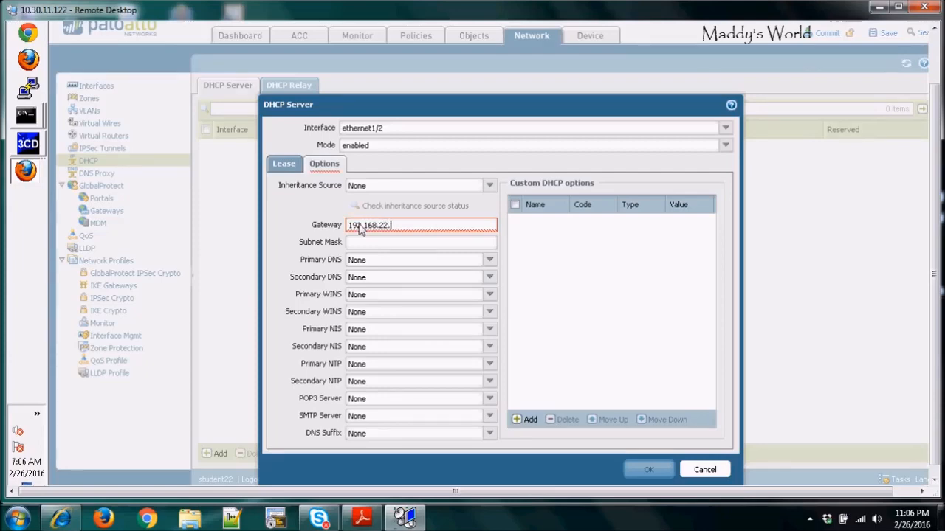
{"action": "type", "text": "1"}
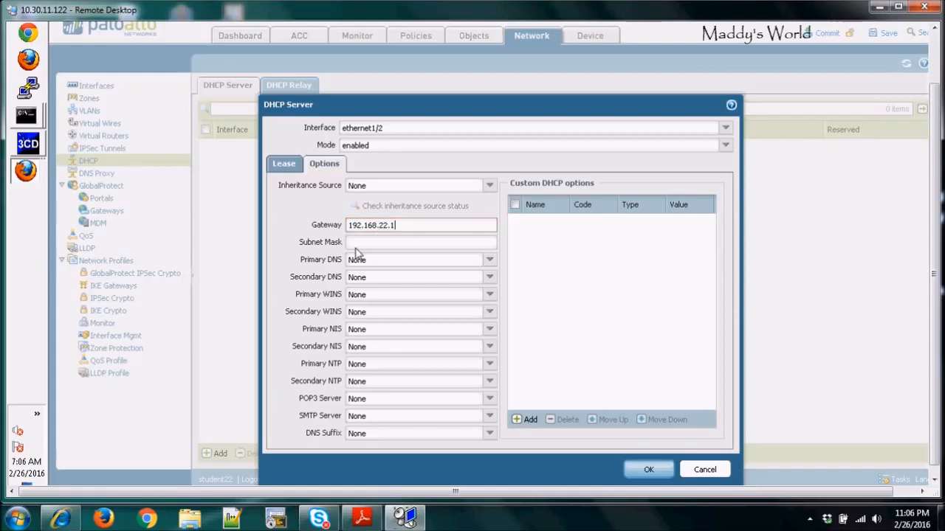
{"action": "left_click", "coordinate": [359, 245]}
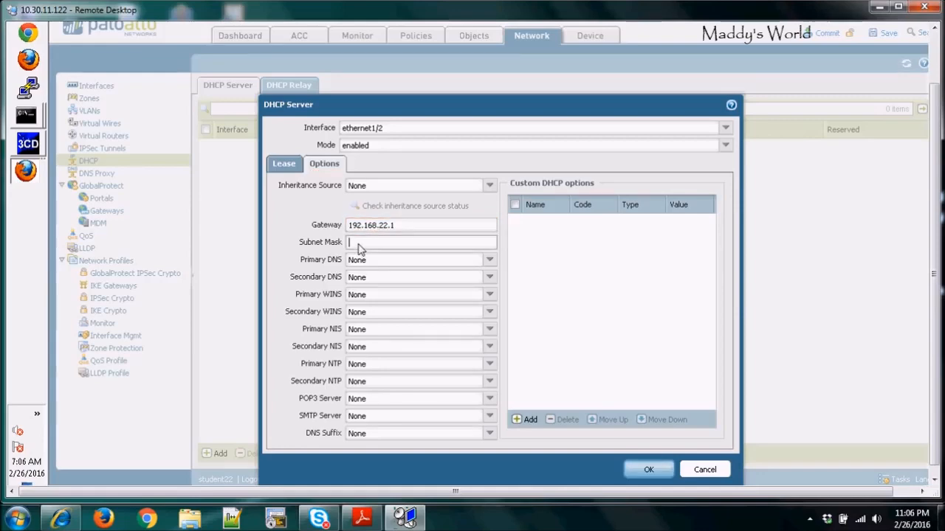
{"action": "type", "text": "255.255.255.0"}
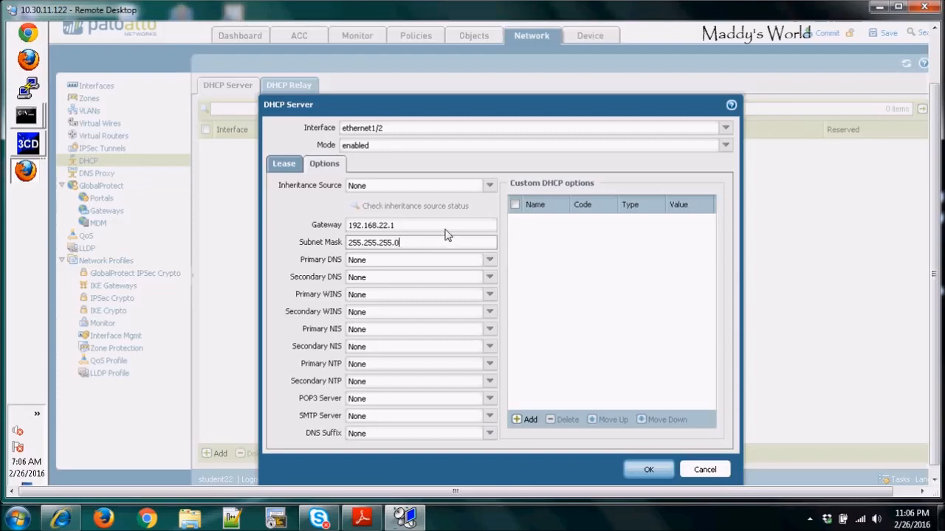
{"action": "left_click", "coordinate": [650, 470]}
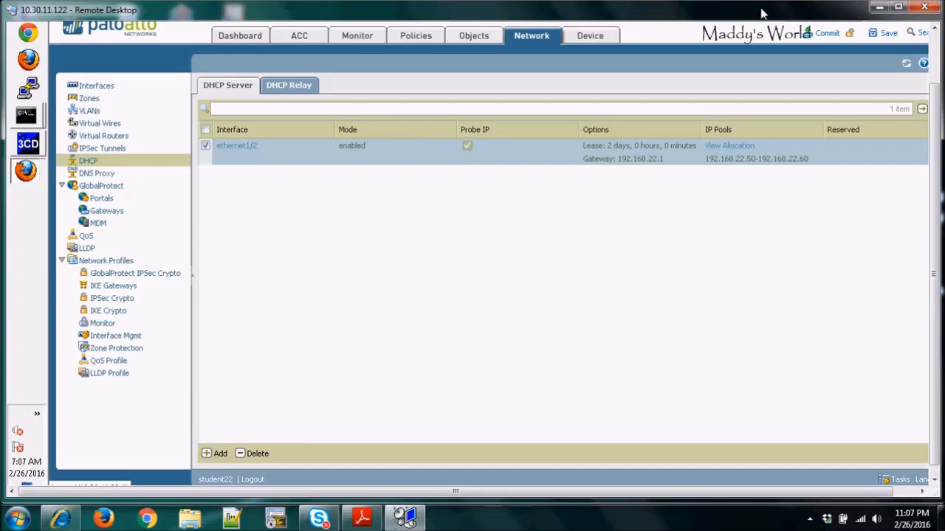
Step: Try to commit the configuration to the firewall
{"action": "left_click", "coordinate": [826, 35]}
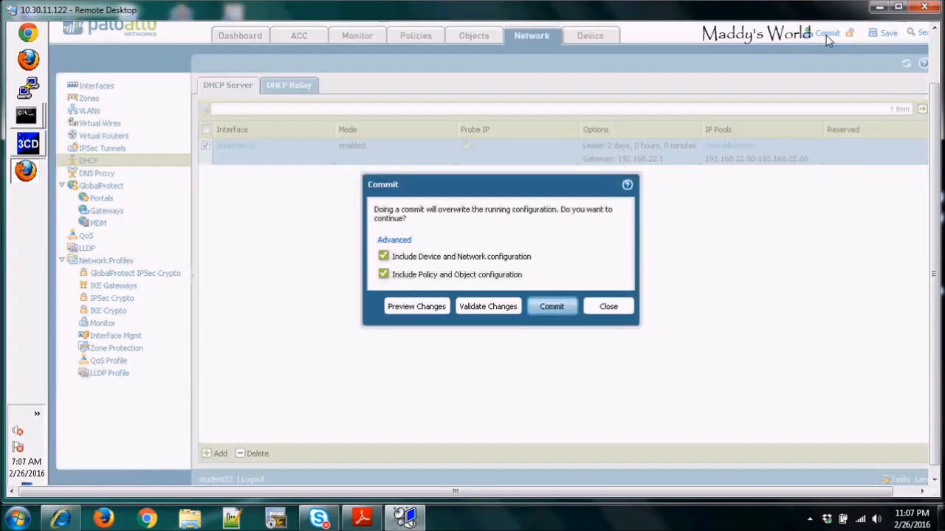
{"action": "left_click", "coordinate": [548, 308]}
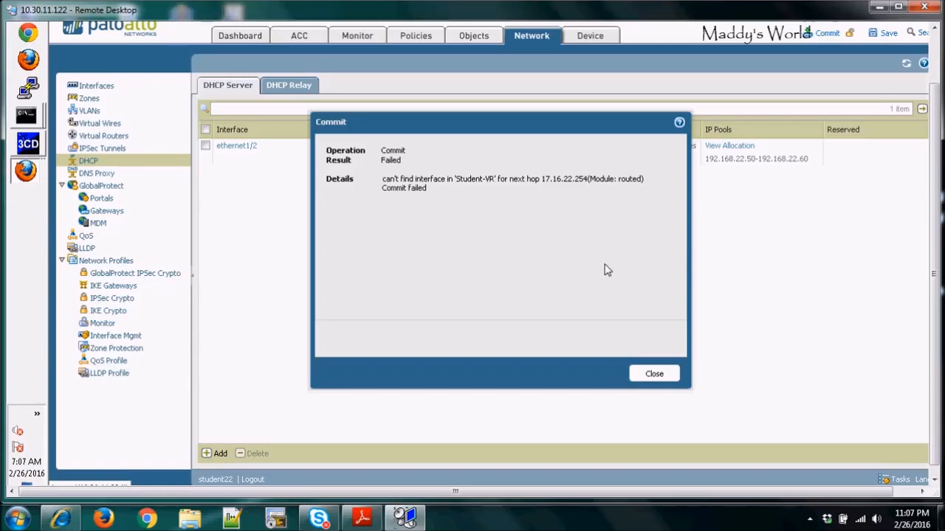
{"action": "left_click", "coordinate": [652, 374]}
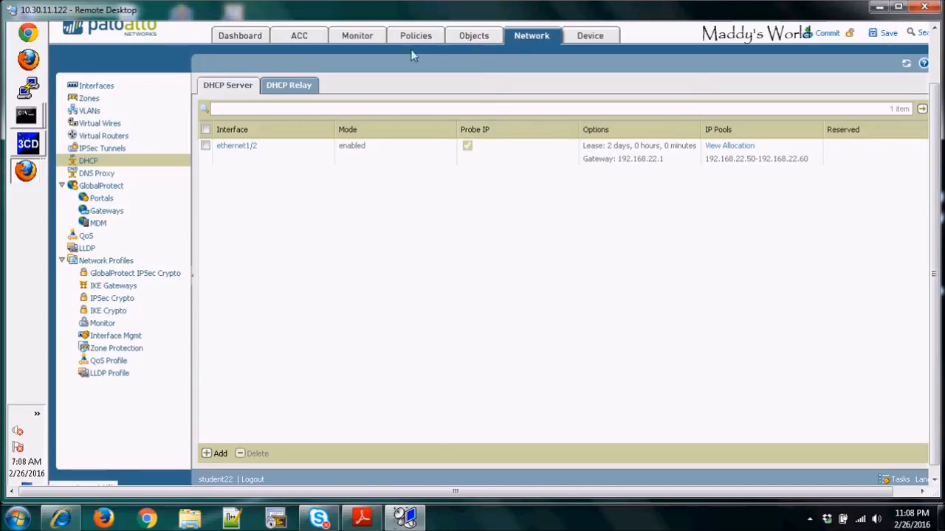
Step: Correct the Student-VR default static route's next-hop IP address to 172.16.22.254 and save the virtual router
{"action": "left_click", "coordinate": [105, 136]}
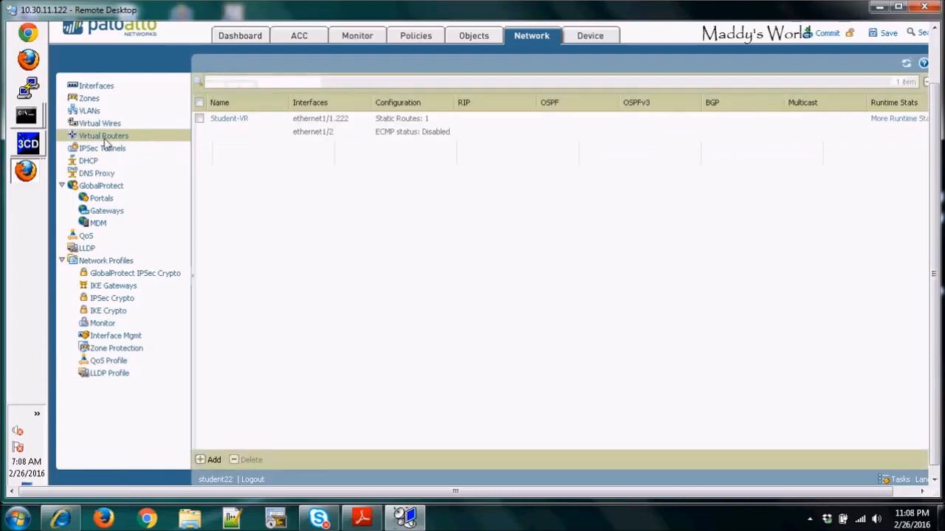
{"action": "left_click", "coordinate": [233, 120]}
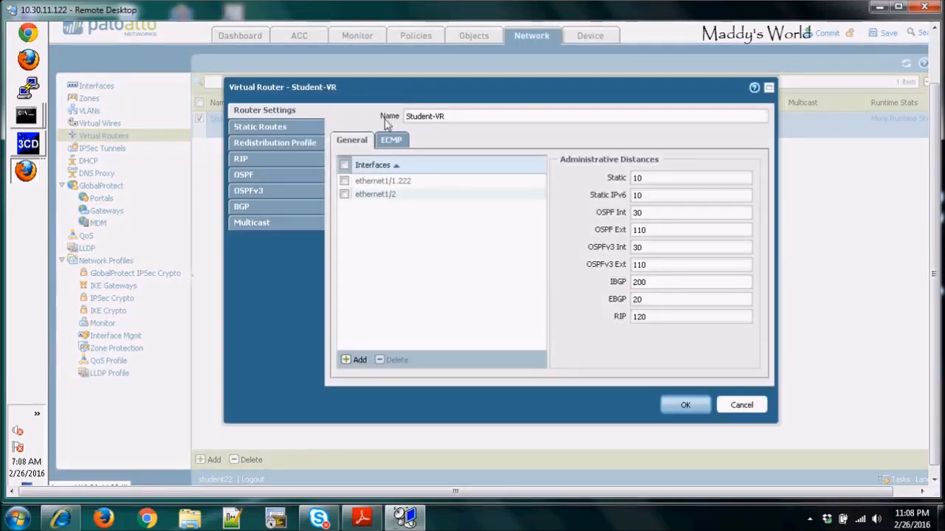
{"action": "left_click", "coordinate": [262, 127]}
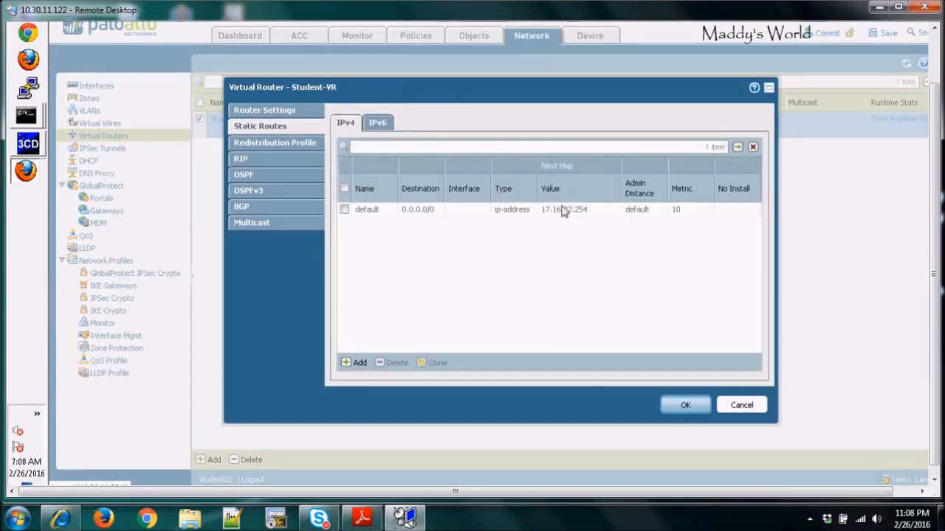
{"action": "left_click", "coordinate": [366, 212]}
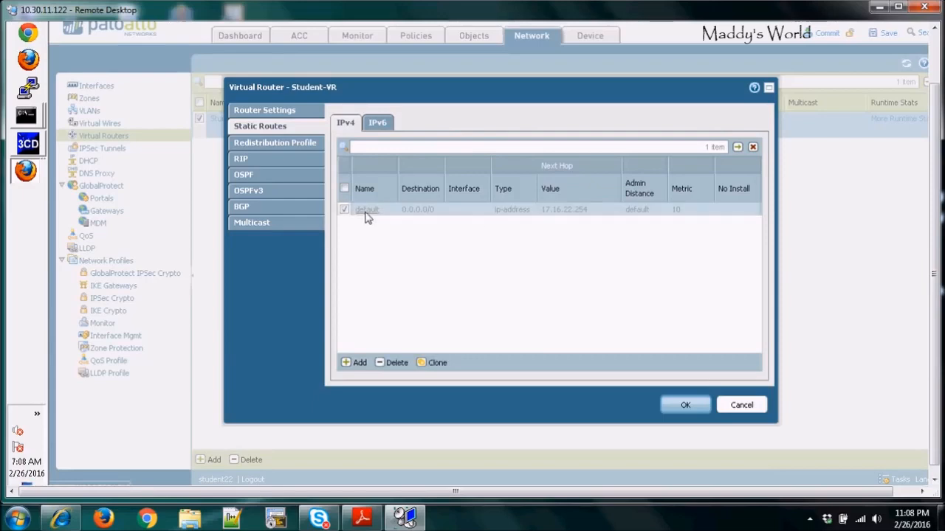
{"action": "left_click", "coordinate": [366, 213]}
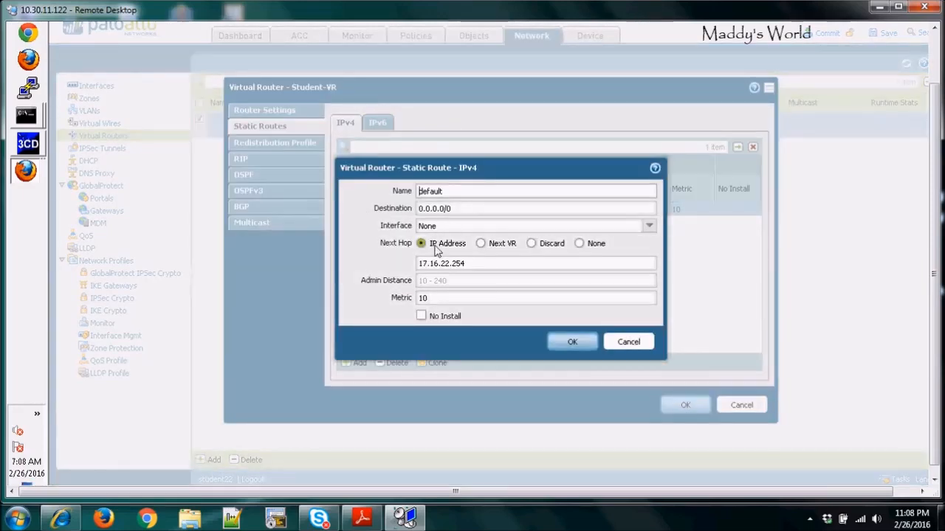
{"action": "left_click", "coordinate": [430, 264]}
{"action": "type", "text": "2"}
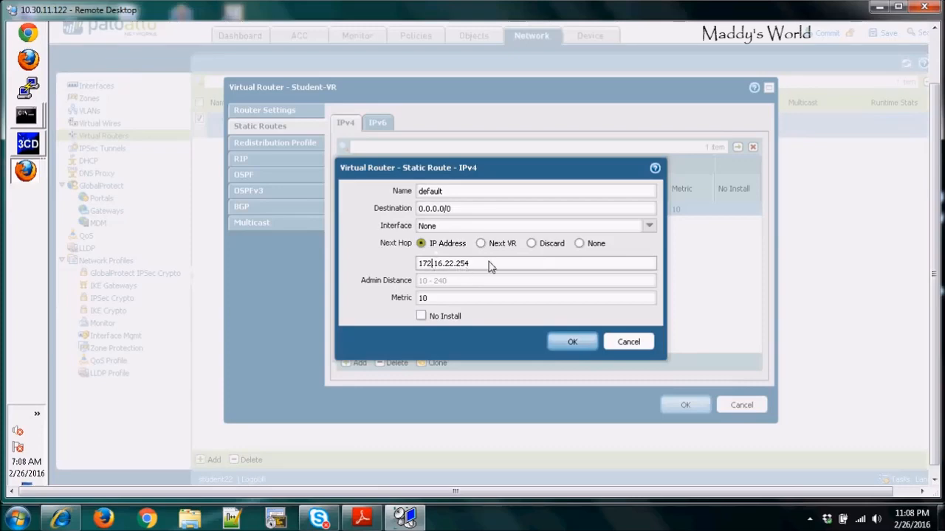
{"action": "left_click", "coordinate": [575, 342]}
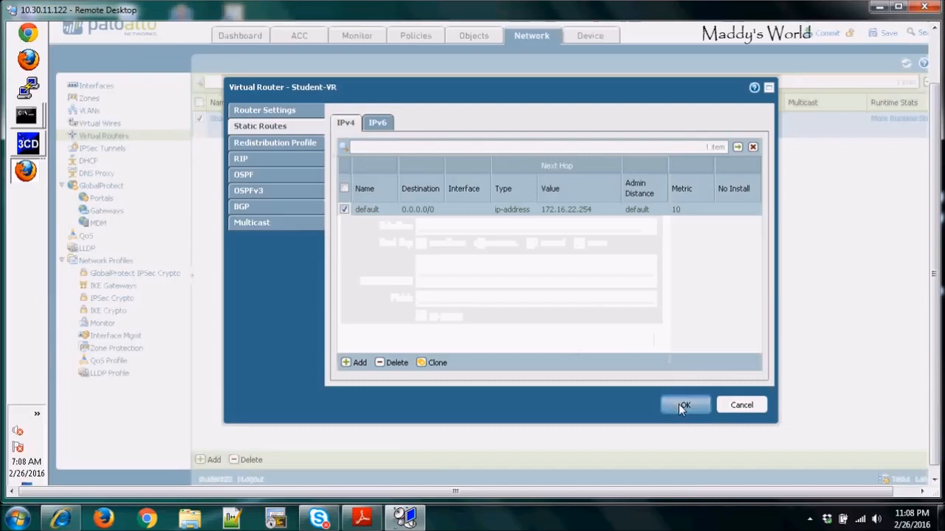
{"action": "left_click", "coordinate": [679, 404]}
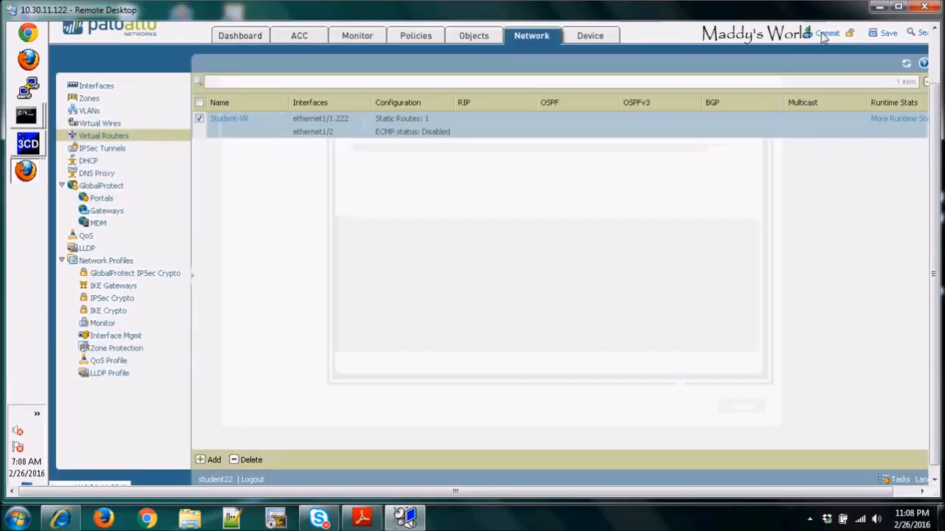
Step: Commit the configuration to the firewall and close the commit result
{"action": "left_click", "coordinate": [824, 35]}
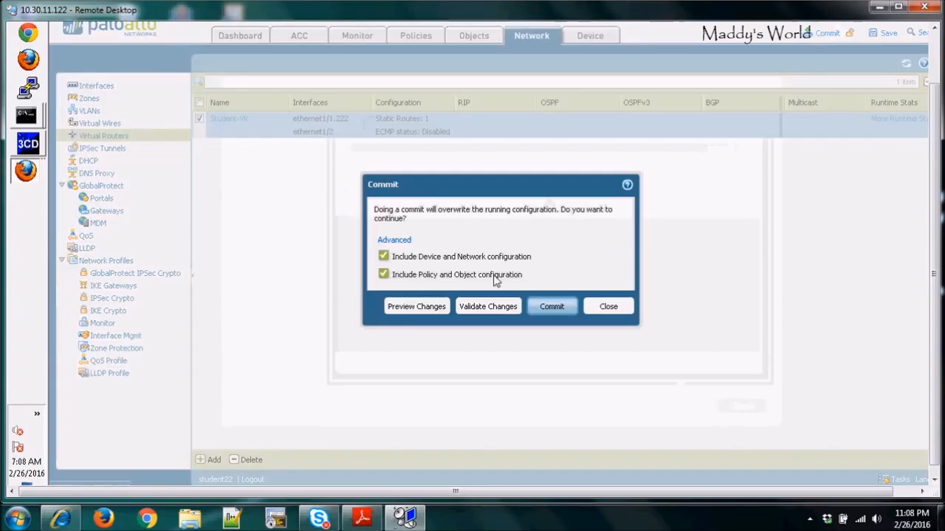
{"action": "left_click", "coordinate": [550, 307]}
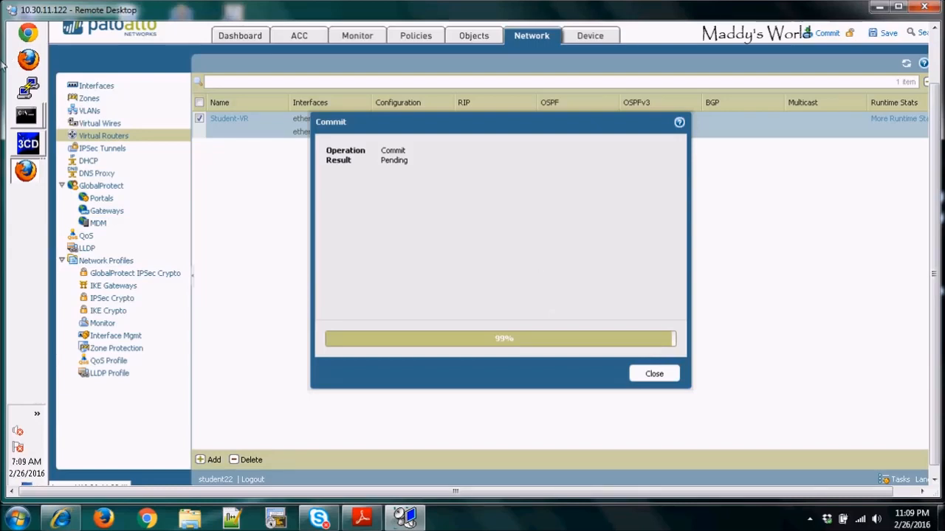
{"action": "mouse_move", "coordinate": [30, 127]}
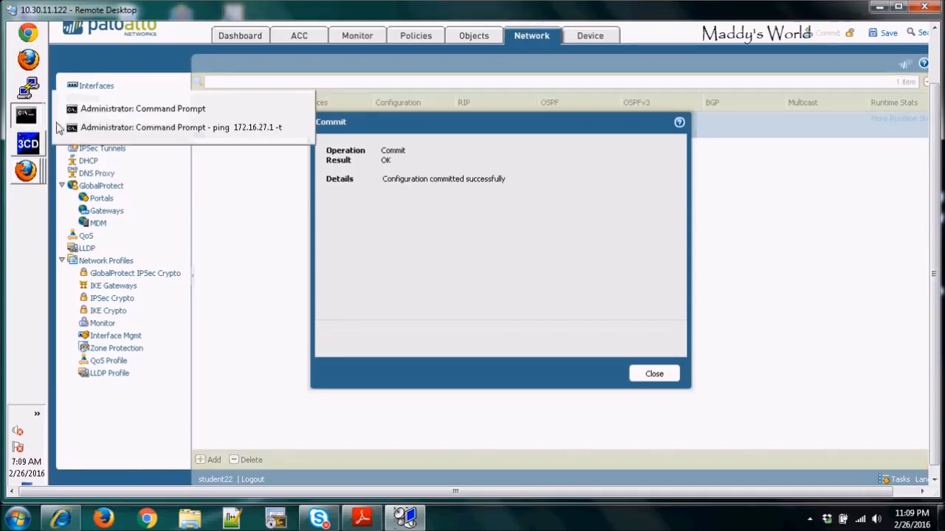
{"action": "left_click", "coordinate": [158, 111]}
{"action": "left_click_drag", "start_coordinate": [521, 61], "coordinate": [336, 314]}
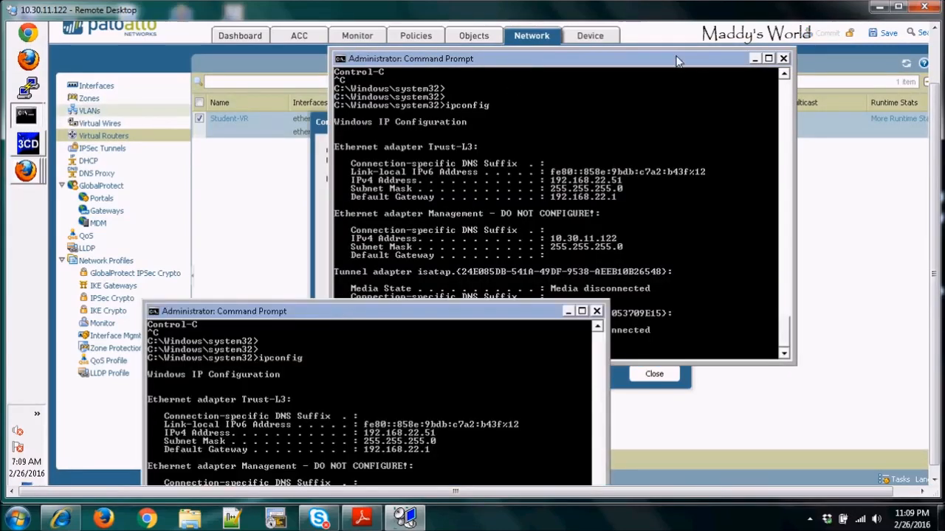
{"action": "left_click", "coordinate": [757, 58]}
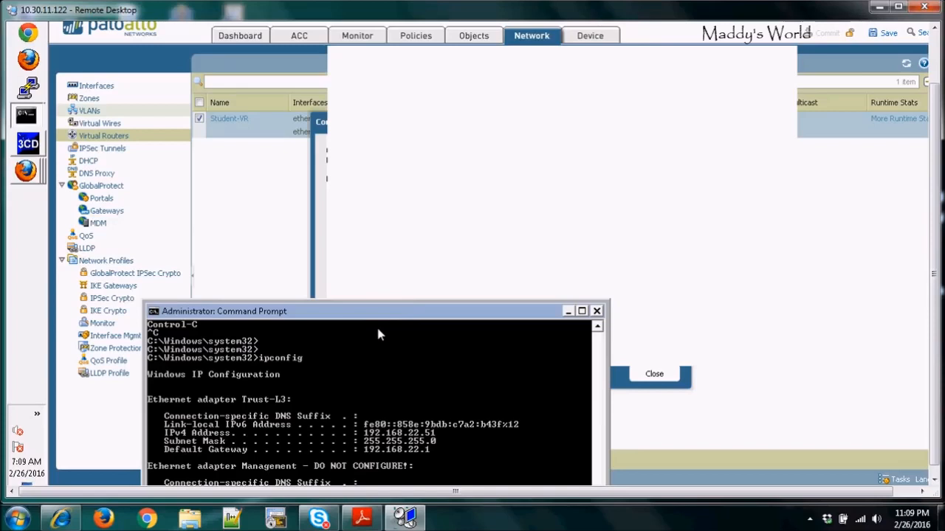
{"action": "left_click_drag", "start_coordinate": [372, 317], "coordinate": [295, 141]}
{"action": "left_click", "coordinate": [594, 127]}
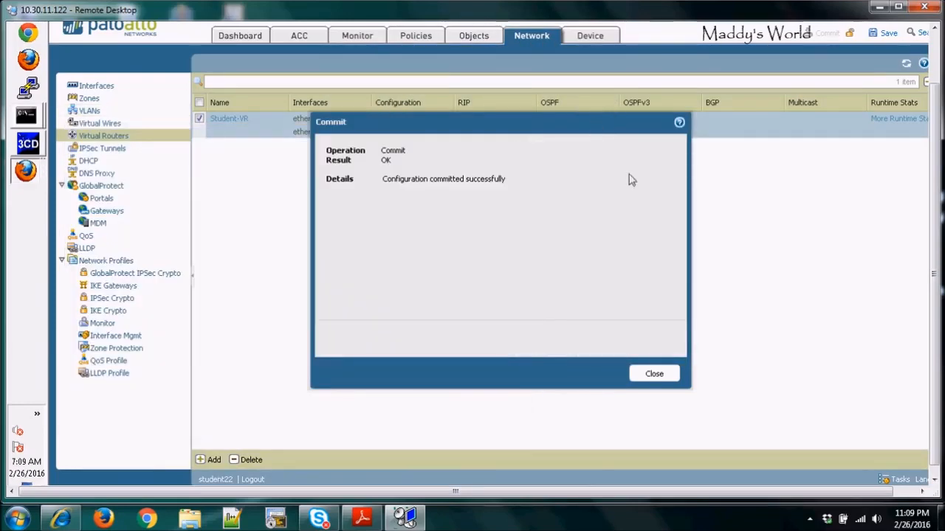
{"action": "left_click", "coordinate": [656, 374]}
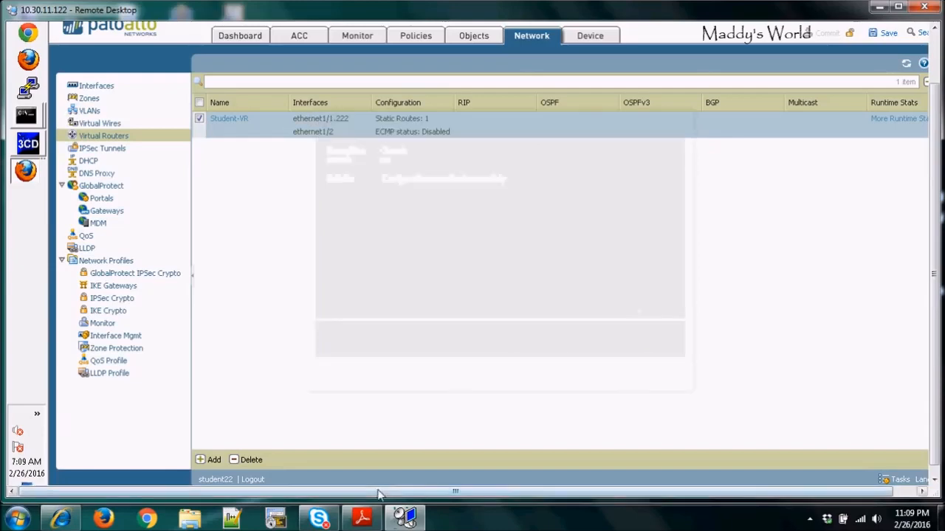
Step: Run ipconfig in the command prompt to check the client PC's network configuration
{"action": "left_click", "coordinate": [25, 116]}
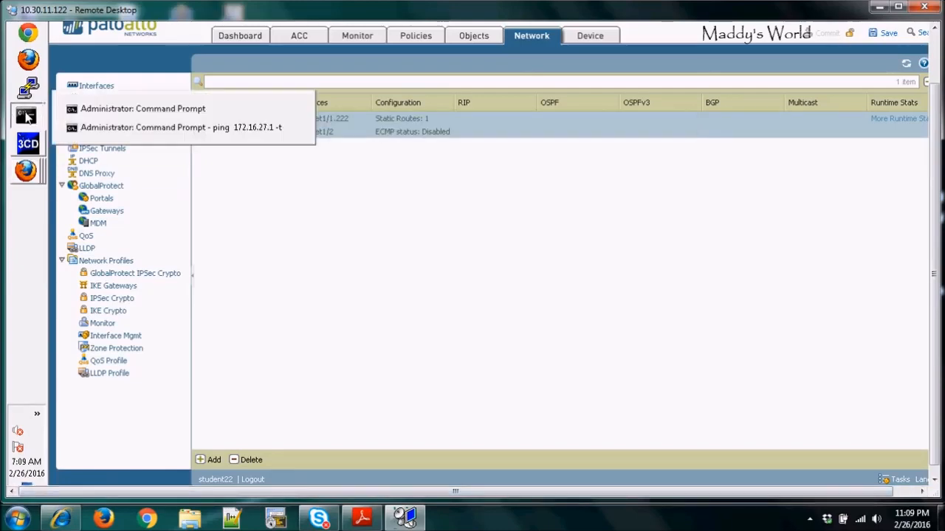
{"action": "left_click", "coordinate": [120, 111]}
{"action": "left_click_drag", "start_coordinate": [281, 135], "coordinate": [428, 87]}
{"action": "type", "text": "ipconfig"}
{"action": "key", "text": "Return"}
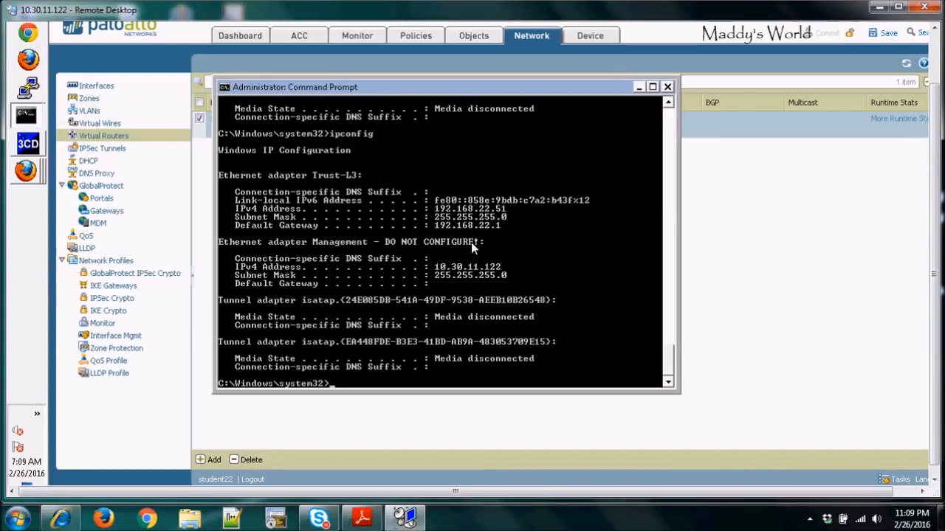
Step: Run ipconfig /release && ipconfig /renew in the command prompt to renew the client's DHCP lease
{"action": "type", "text": "ipconfig /release "}
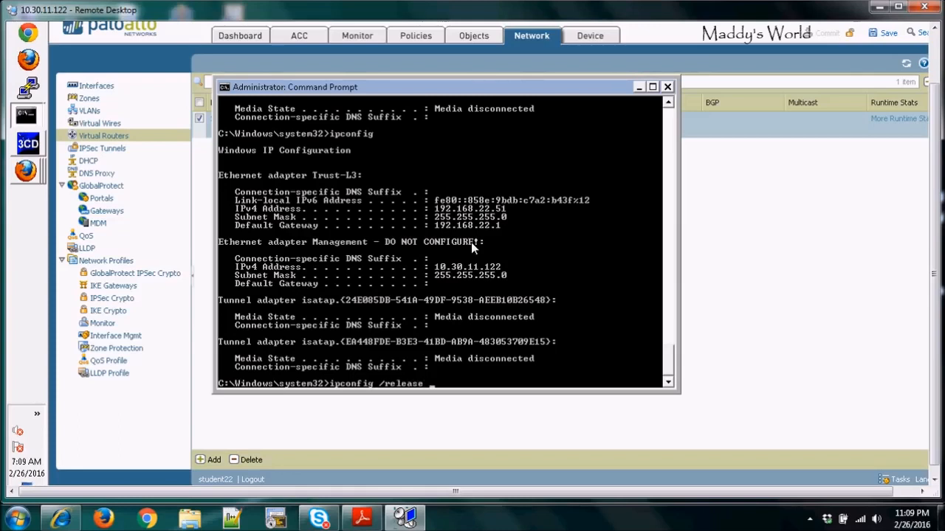
{"action": "type", "text": "&& ipconfig"}
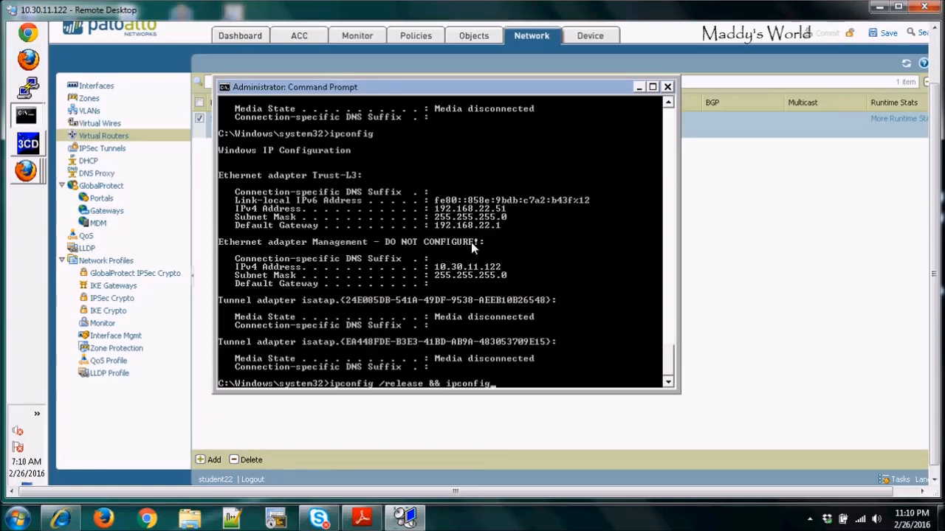
{"action": "type", "text": " /renew"}
{"action": "key", "text": "Return"}
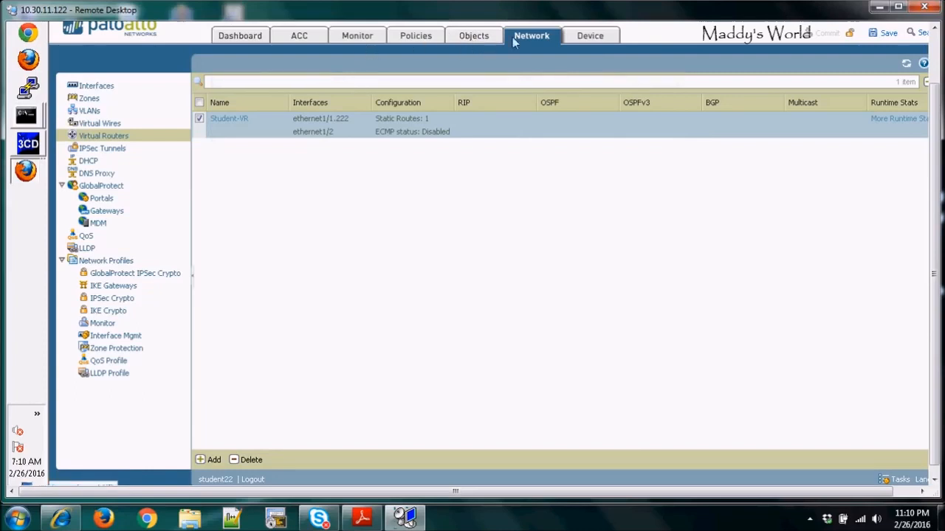
Step: Review the firewall's Ethernet interfaces list, then return to the command prompt output
{"action": "left_click", "coordinate": [96, 86]}
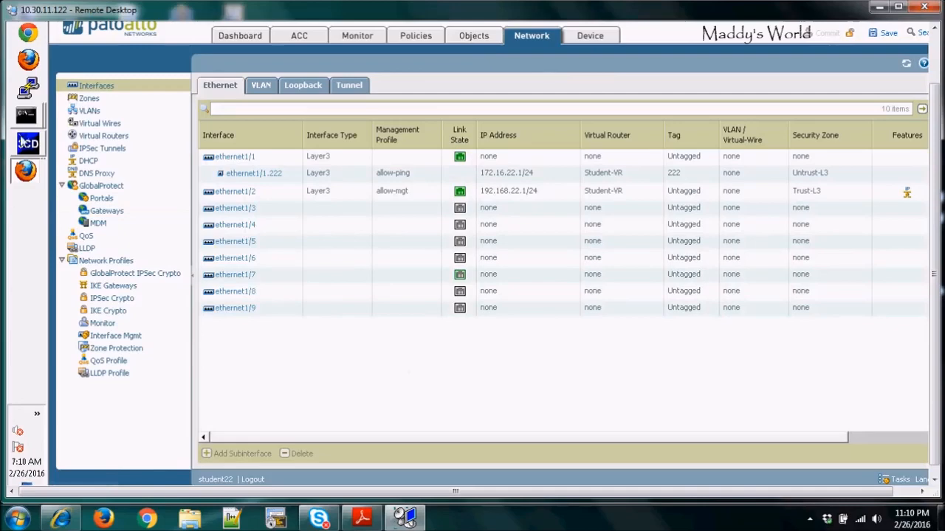
{"action": "mouse_move", "coordinate": [27, 115]}
{"action": "left_click", "coordinate": [121, 109]}
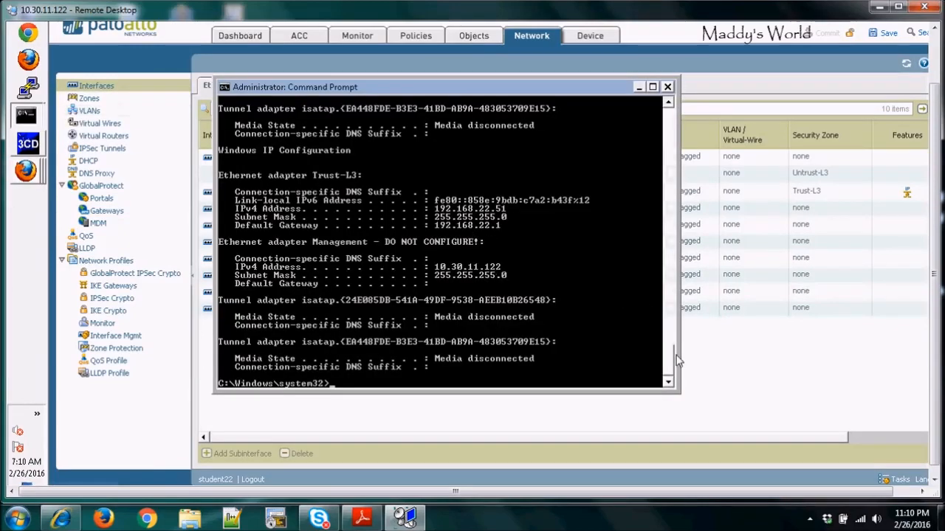
{"action": "mouse_move", "coordinate": [668, 366]}
{"action": "left_mouse_down"}
{"action": "mouse_move", "coordinate": [668, 355]}
{"action": "mouse_move", "coordinate": [669, 371]}
{"action": "left_mouse_up"}
{"action": "key", "text": "Return"}
{"action": "key", "text": "Return"}
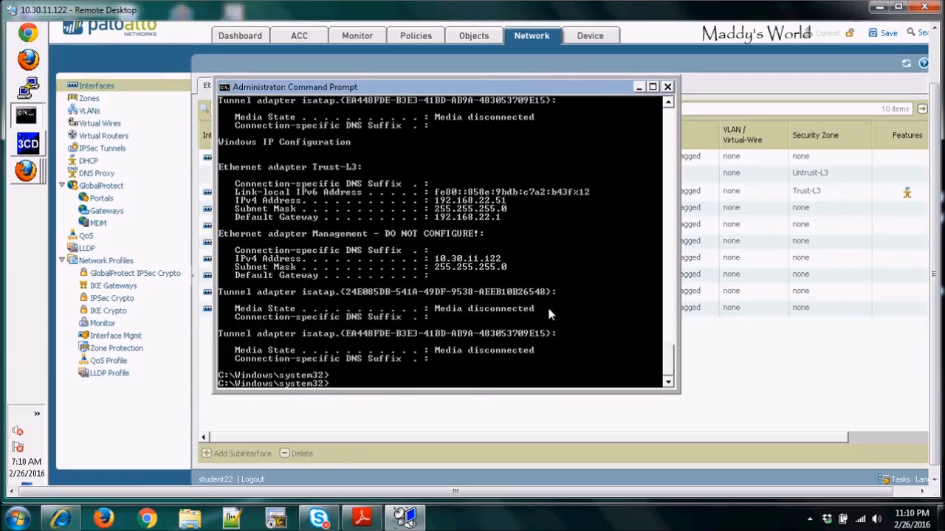
Step: Ping the gateway 192.168.22.1 from the client's command prompt
{"action": "type", "text": "ping"}
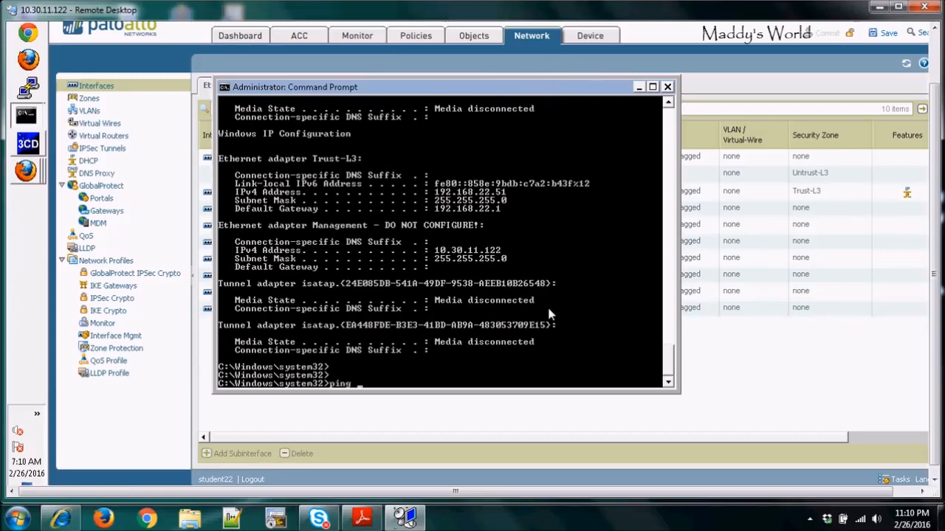
{"action": "type", "text": " 192.168.22.1"}
{"action": "key", "text": "Return"}
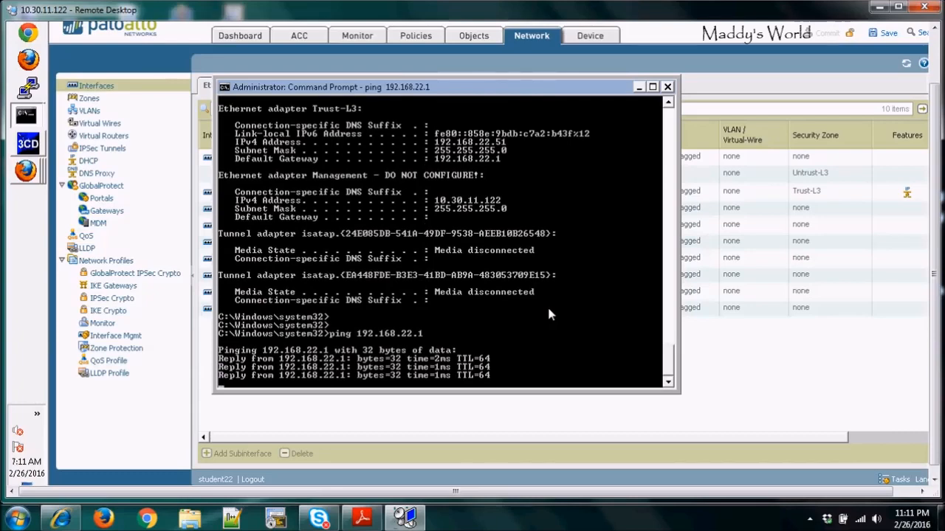
{"action": "key", "text": "Return"}
{"action": "key", "text": "Return"}
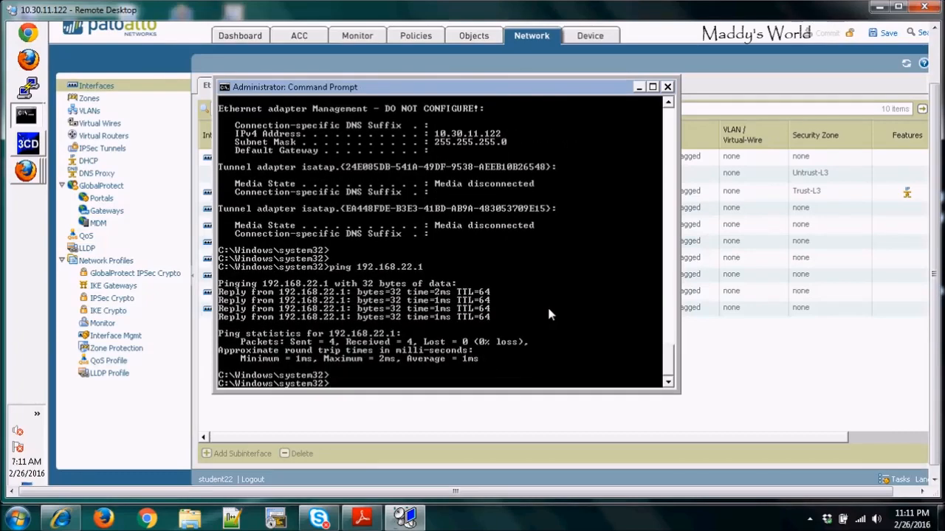
Step: Open the IP pool allocation view of the ethernet1/2 DHCP server
{"action": "left_click", "coordinate": [639, 88]}
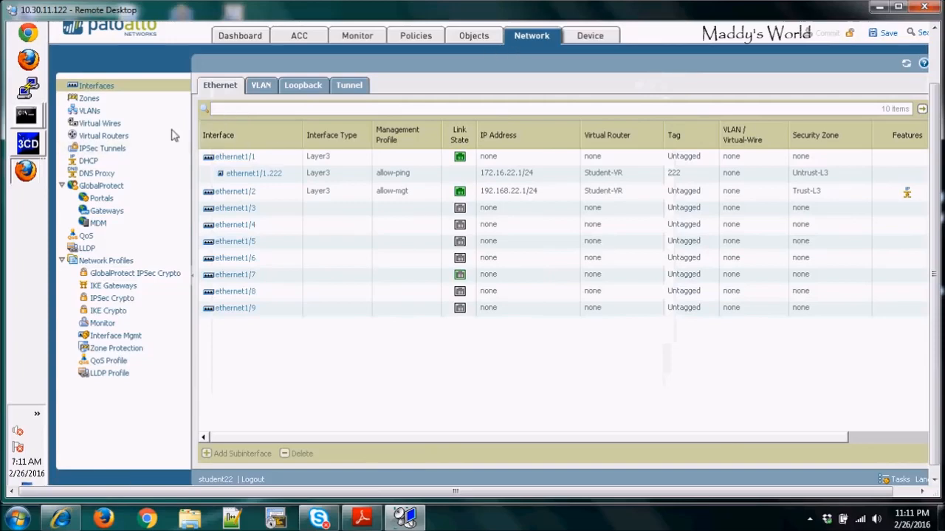
{"action": "left_click", "coordinate": [90, 162]}
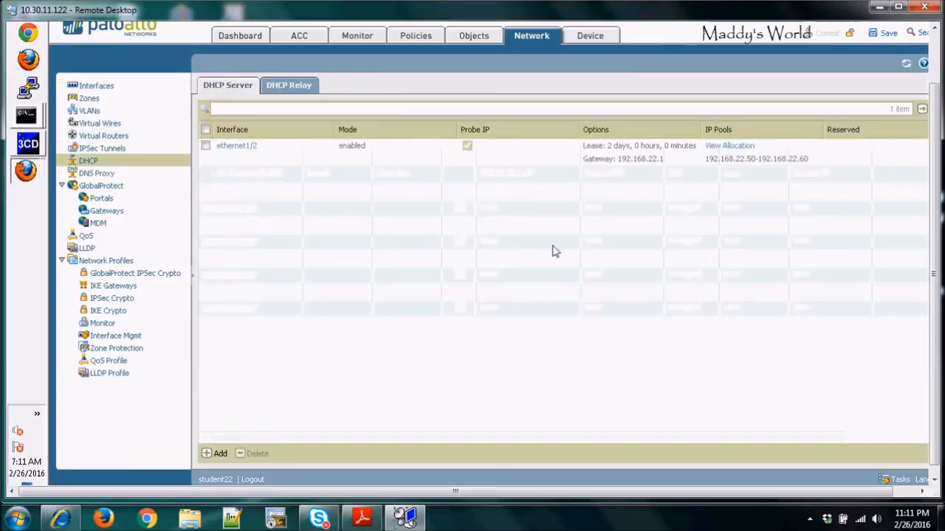
{"action": "left_click", "coordinate": [733, 151]}
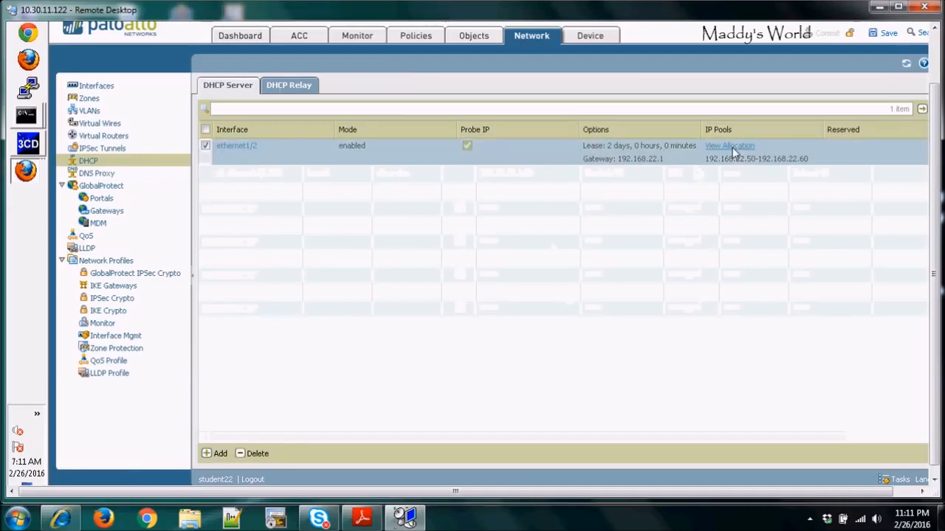
{"action": "left_click", "coordinate": [731, 147]}
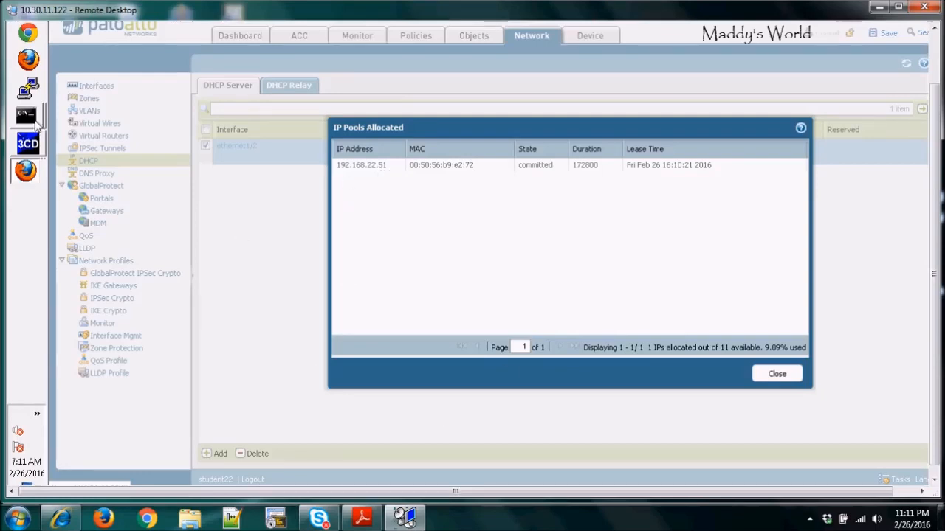
Step: Rerun ipconfig /release && ipconfig /renew in the command prompt and review its output
{"action": "mouse_move", "coordinate": [27, 115]}
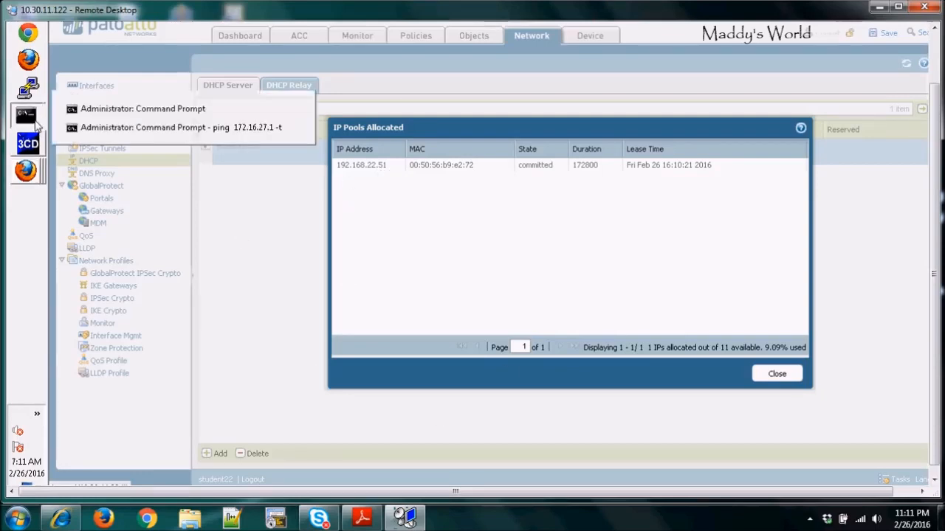
{"action": "left_click", "coordinate": [189, 112]}
{"action": "key", "text": "Up"}
{"action": "key", "text": "Up"}
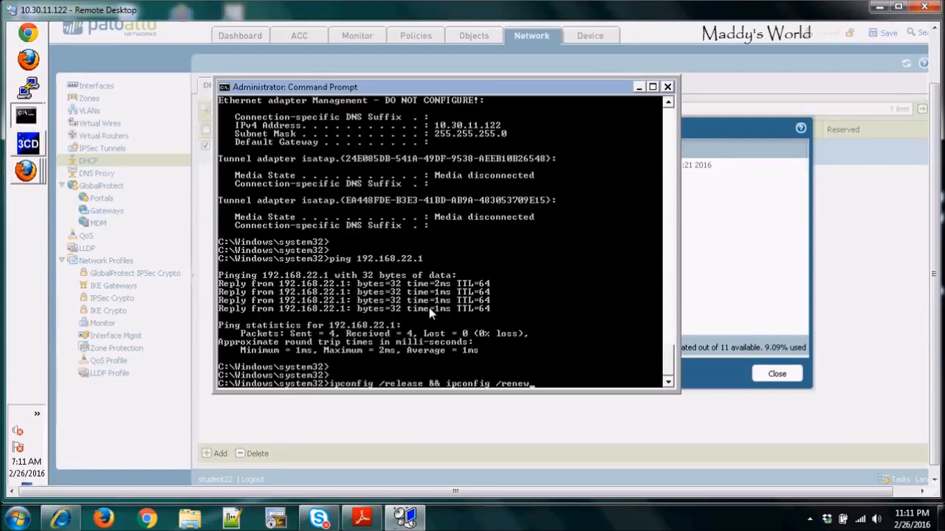
{"action": "key", "text": "Return"}
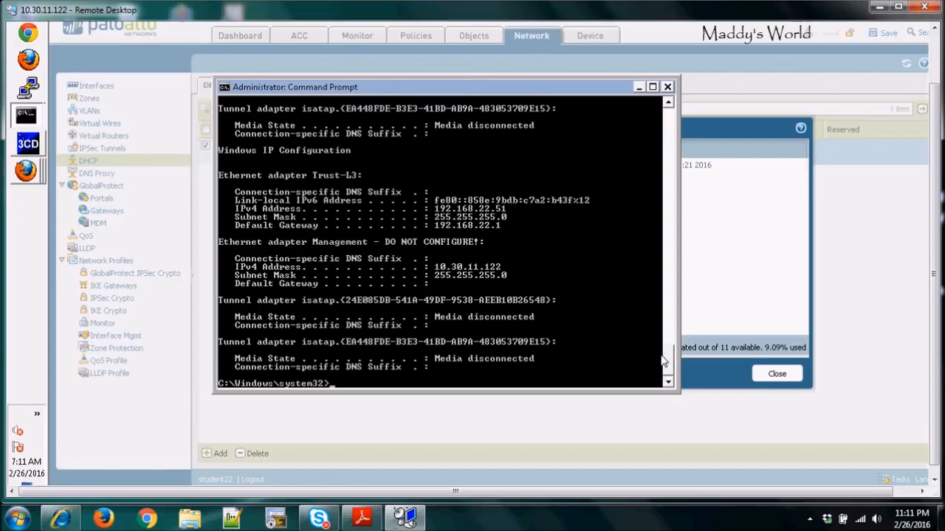
{"action": "scroll", "coordinate": [668, 356], "scroll_direction": "up", "scroll_amount": 3}
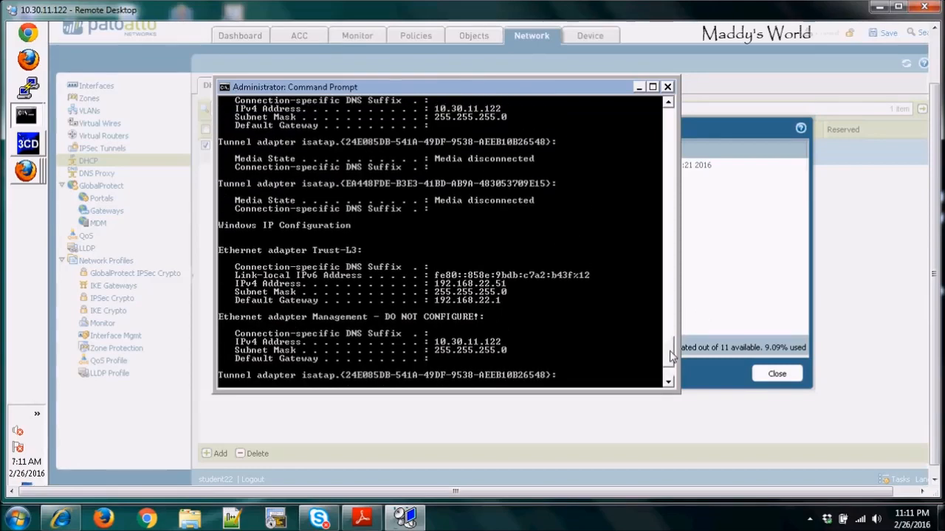
{"action": "scroll", "coordinate": [671, 355], "scroll_direction": "up", "scroll_amount": 2}
{"action": "scroll", "coordinate": [670, 356], "scroll_direction": "down", "scroll_amount": 5}
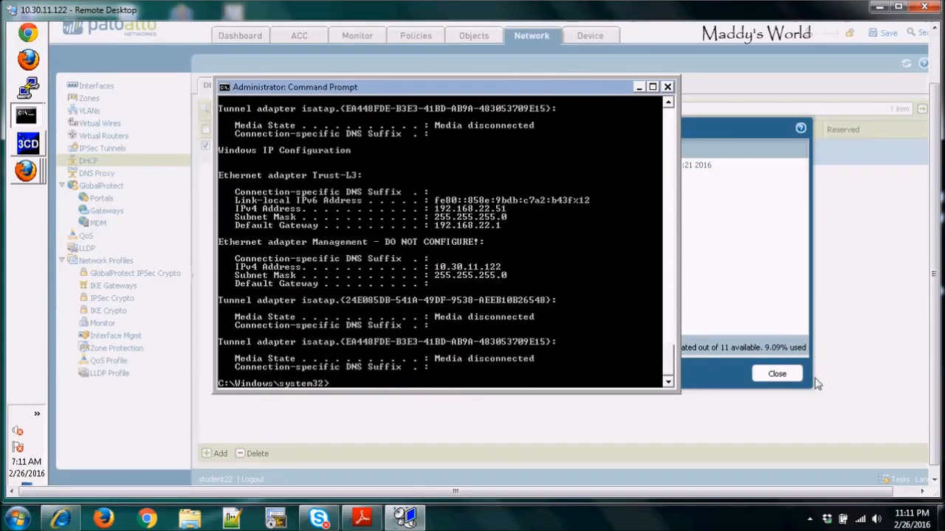
Step: Close the allocation view and change the ethernet1/2 DHCP IP pool to 192.168.22.55-192.168.22.60
{"action": "left_click", "coordinate": [856, 370]}
{"action": "left_click", "coordinate": [776, 375]}
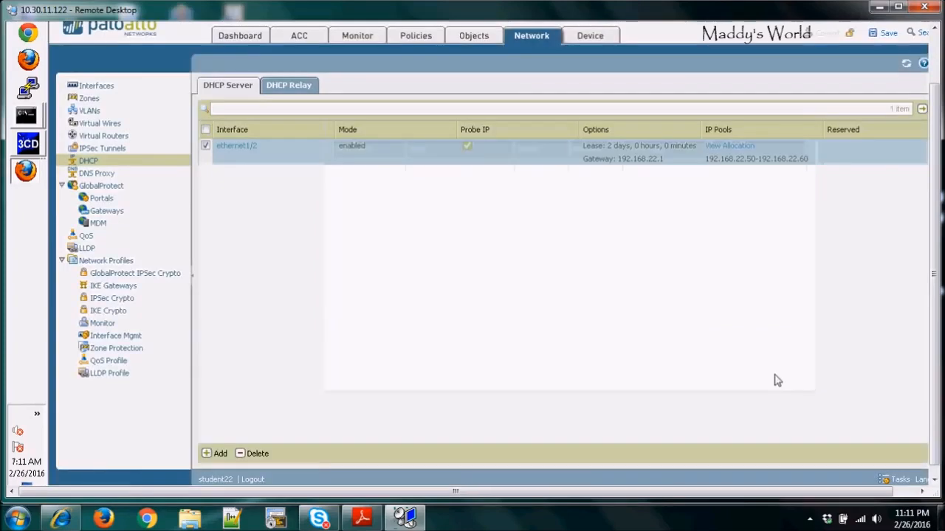
{"action": "left_click", "coordinate": [233, 147]}
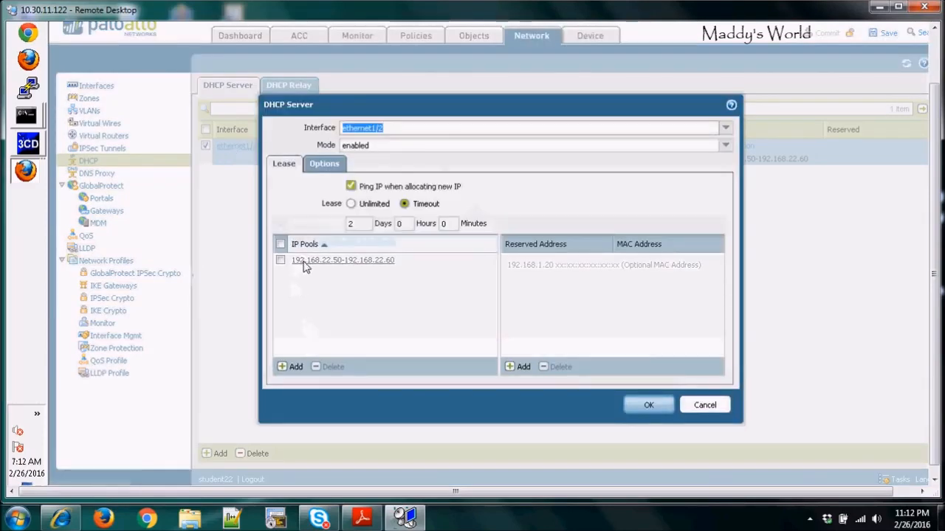
{"action": "left_click", "coordinate": [305, 259]}
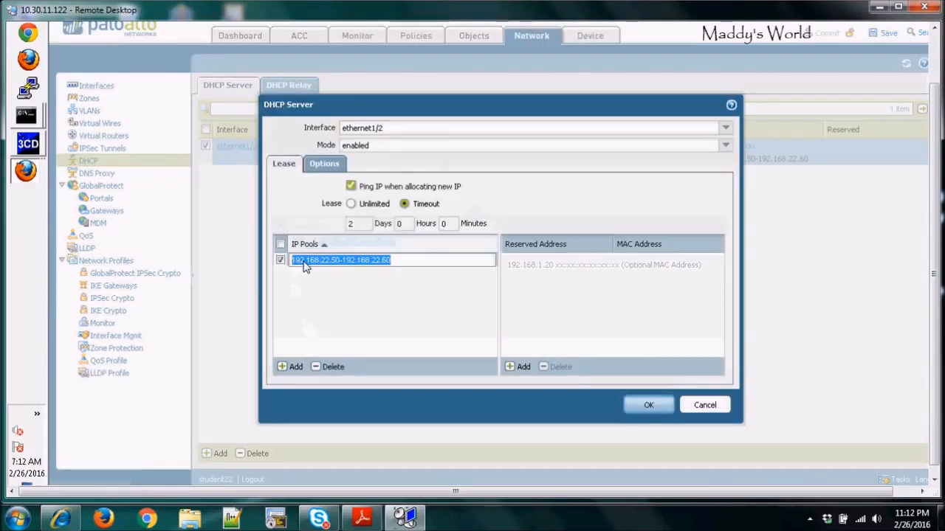
{"action": "left_click", "coordinate": [340, 263]}
{"action": "key", "text": "BackSpace"}
{"action": "type", "text": "5"}
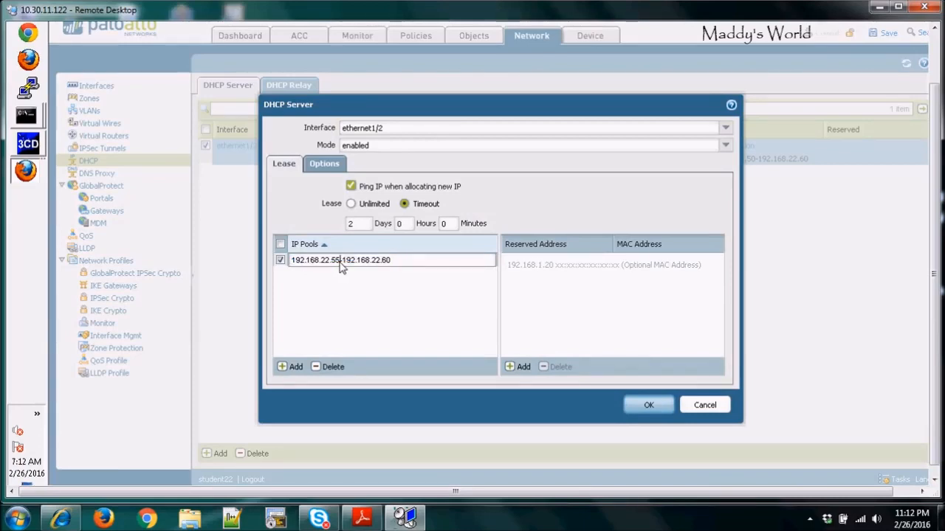
{"action": "left_click", "coordinate": [416, 310]}
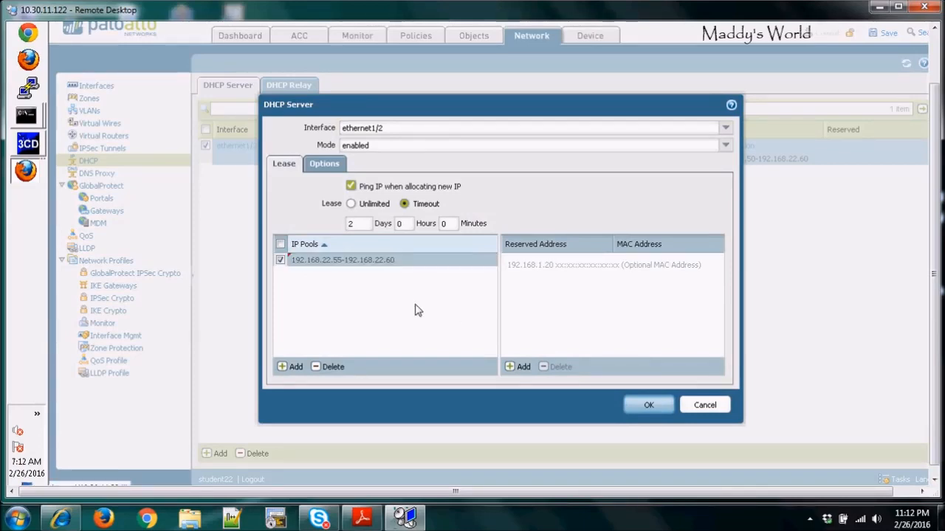
{"action": "left_click", "coordinate": [647, 406]}
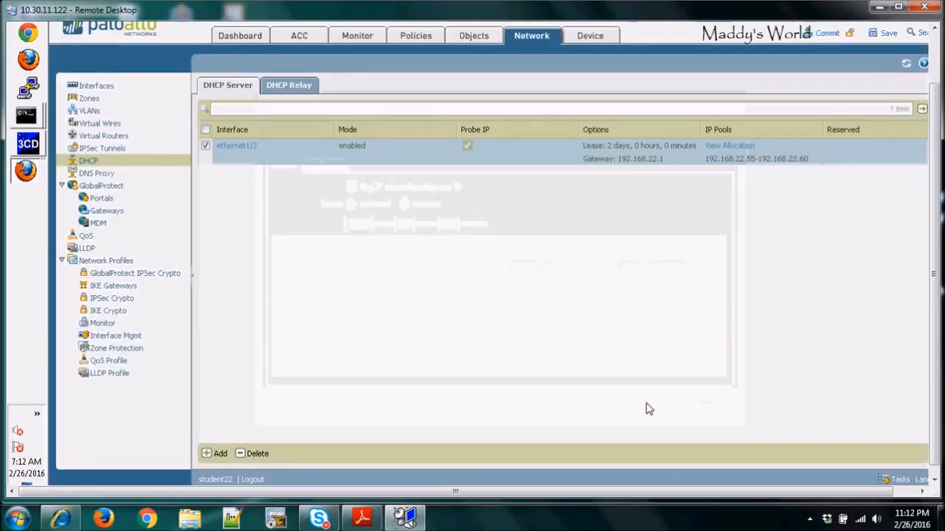
Step: Commit the configuration to the firewall
{"action": "left_click", "coordinate": [826, 34]}
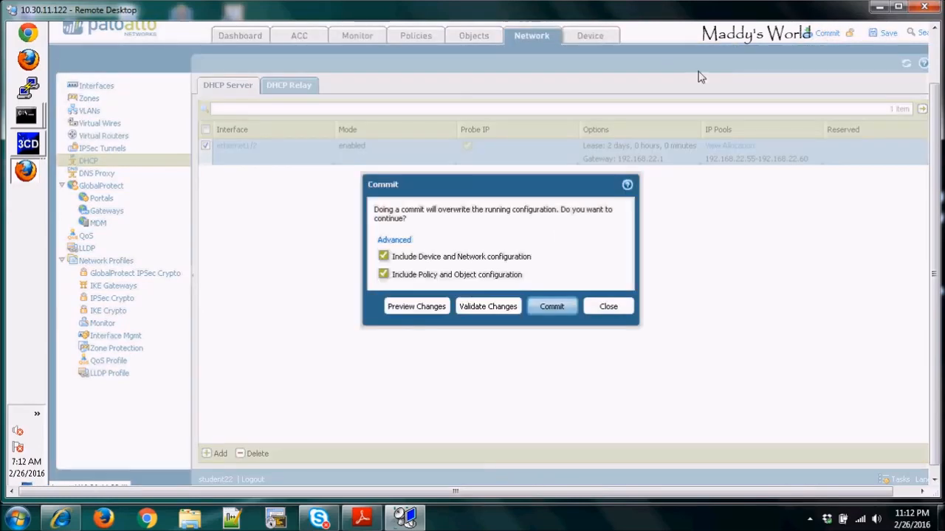
{"action": "left_click", "coordinate": [549, 315]}
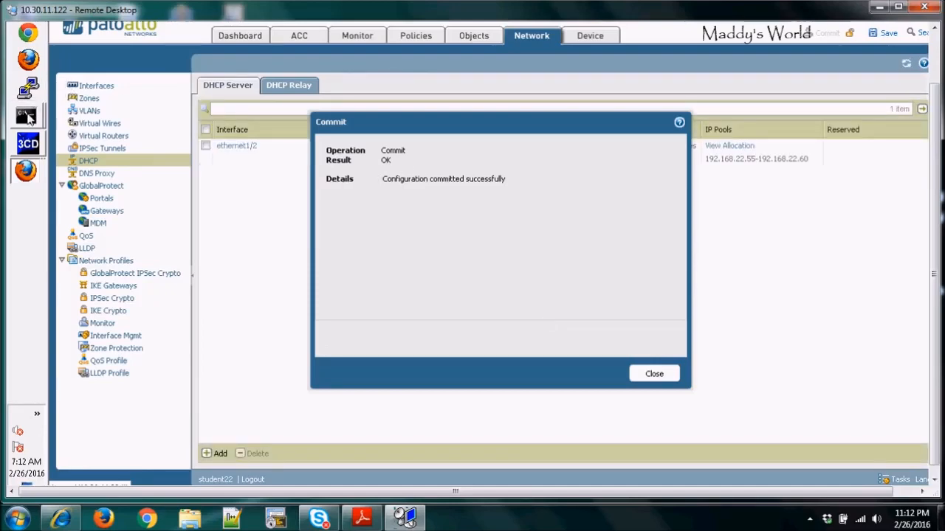
Step: Switch to the command prompt and run ipconfig to check the client's address
{"action": "left_click", "coordinate": [28, 119]}
{"action": "left_click", "coordinate": [74, 104]}
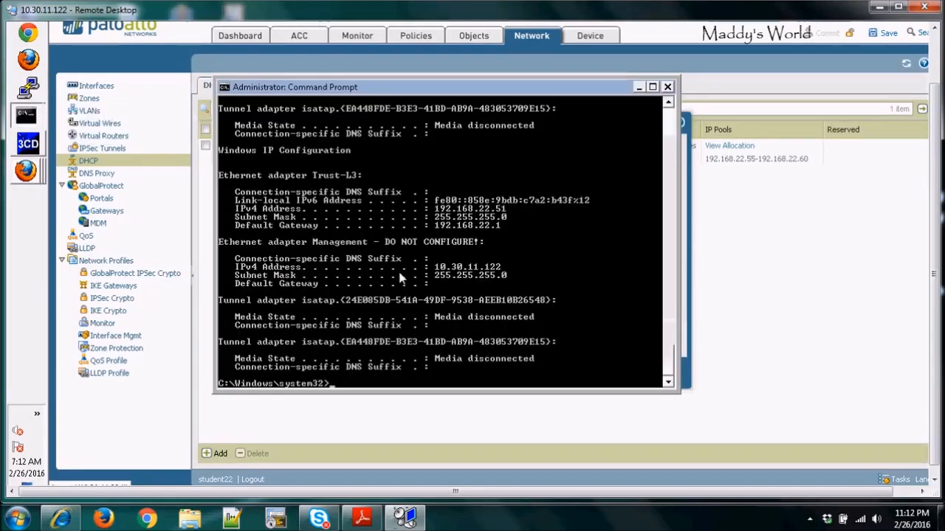
{"action": "key", "text": "Return"}
{"action": "key", "text": "Return"}
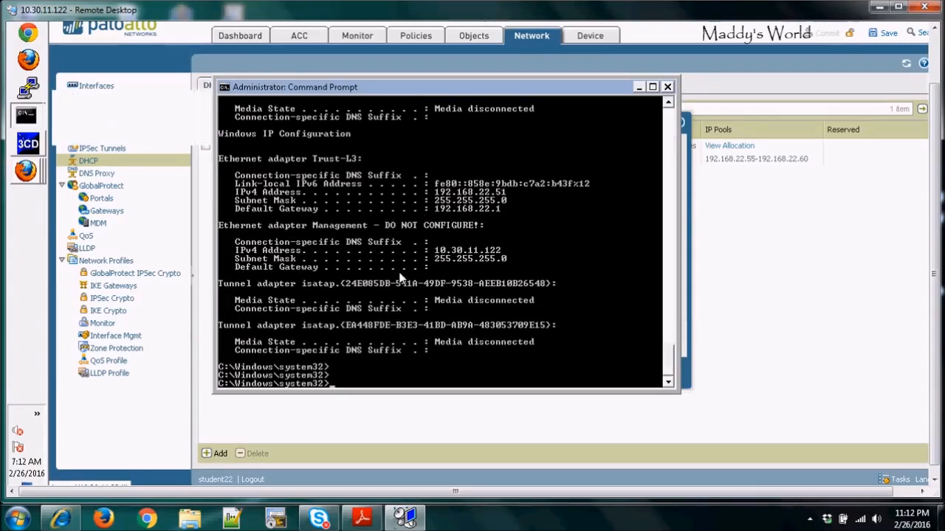
{"action": "key", "text": "Up"}
{"action": "key", "text": "Up"}
{"action": "key", "text": "Return"}
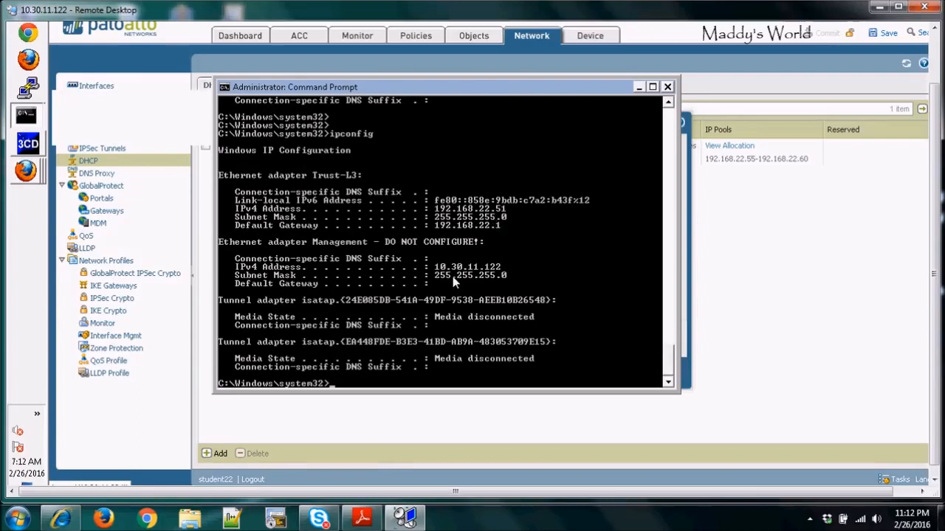
{"action": "key", "text": "Return"}
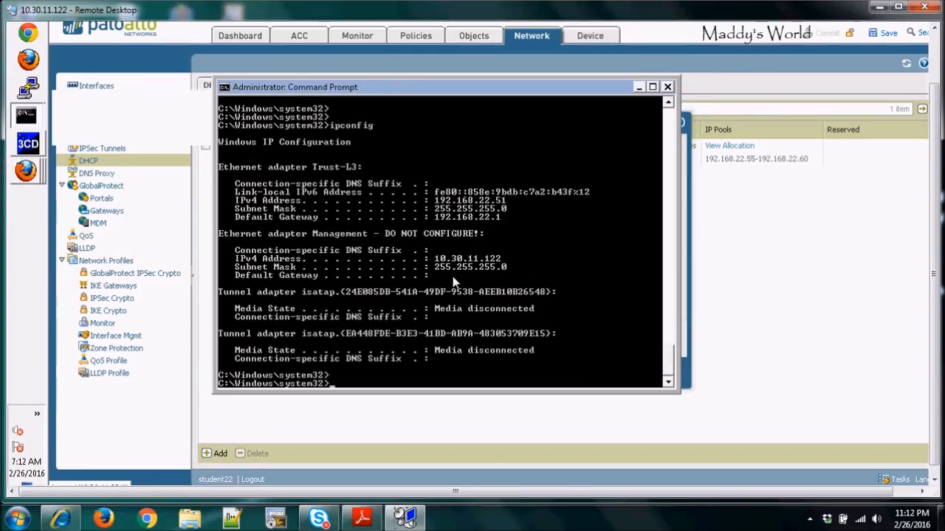
Step: Recall and run ipconfig /release && ipconfig /renew to obtain a new DHCP address, then return to the firewall
{"action": "key", "text": "Up"}
{"action": "key", "text": "Up"}
{"action": "key", "text": "Down"}
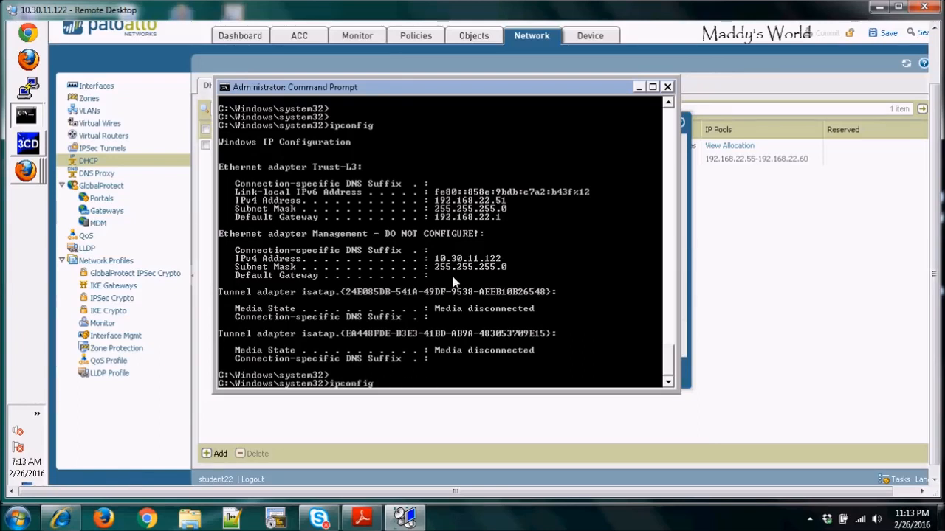
{"action": "key", "text": "Up"}
{"action": "key", "text": "Up"}
{"action": "key", "text": "Down"}
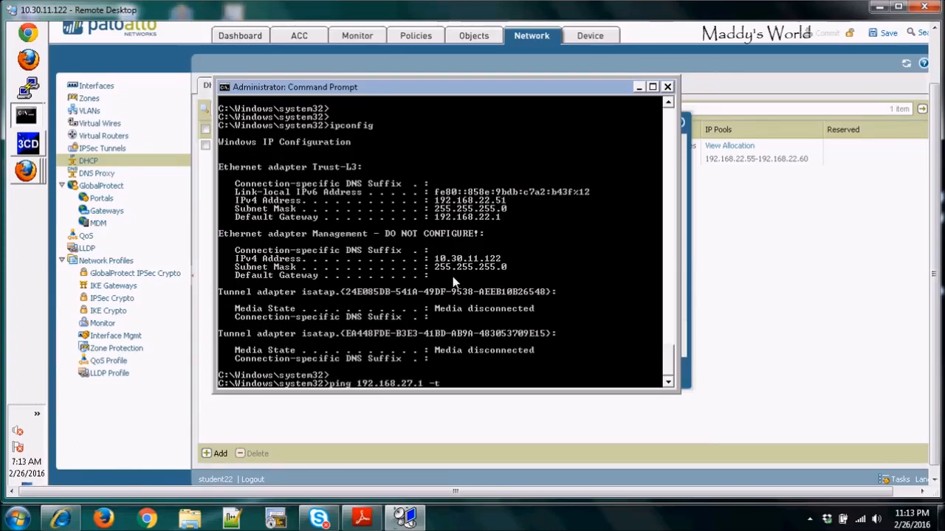
{"action": "key", "text": "Down"}
{"action": "key", "text": "Down"}
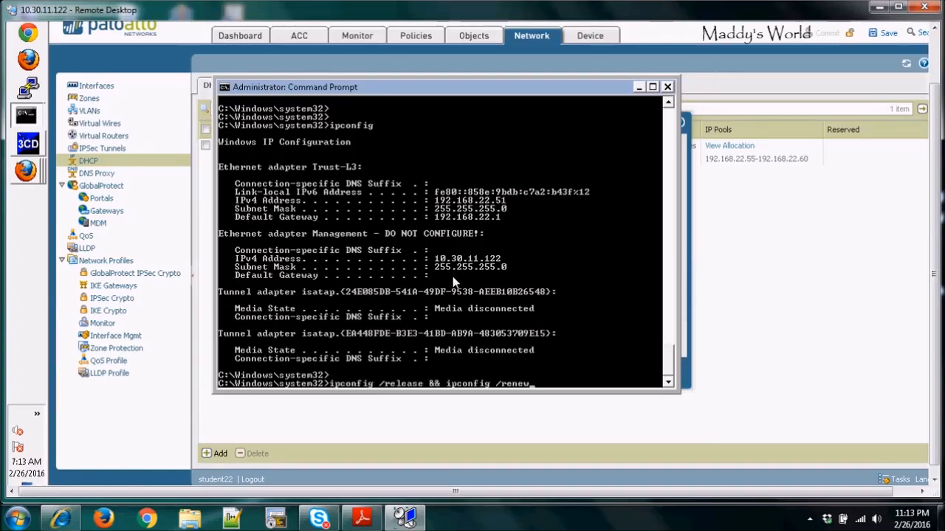
{"action": "key", "text": "Return"}
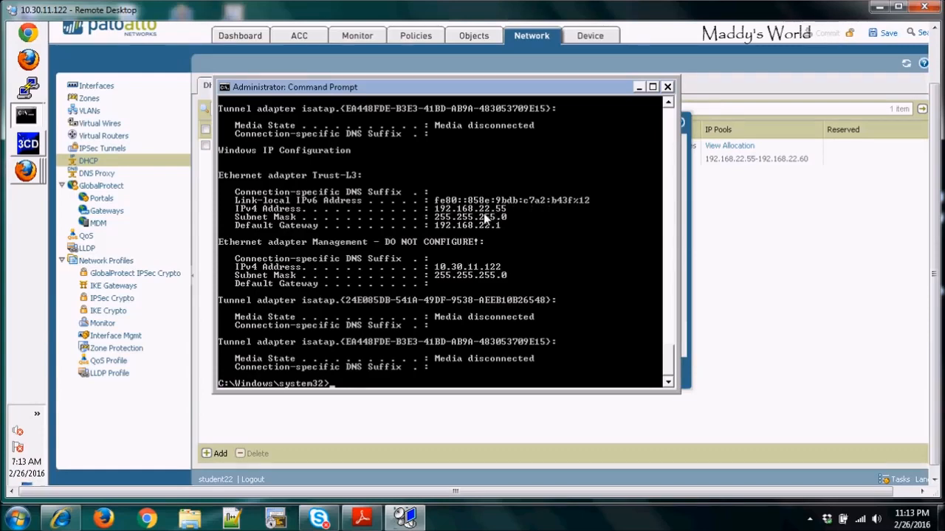
{"action": "left_click", "coordinate": [735, 226]}
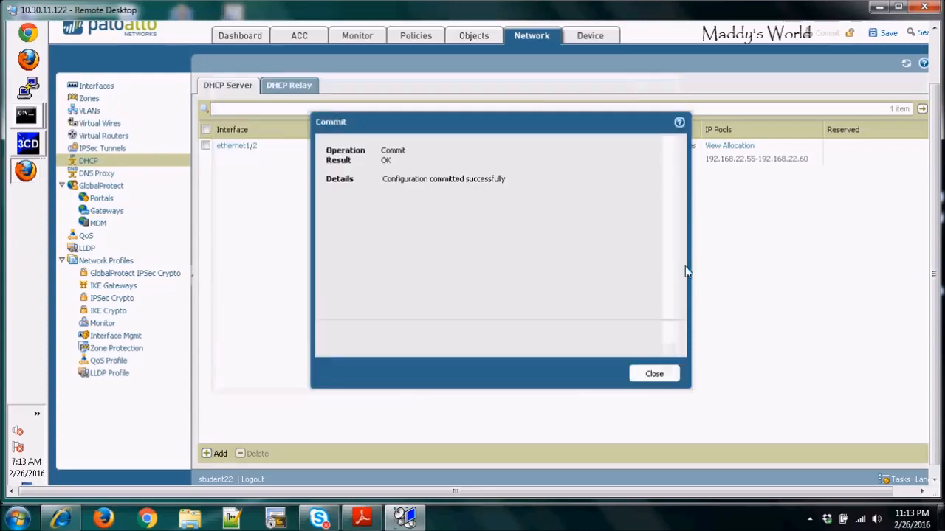
Step: Close the commit results and review the IP pool allocation for the ethernet1/2 DHCP server
{"action": "left_click", "coordinate": [655, 373]}
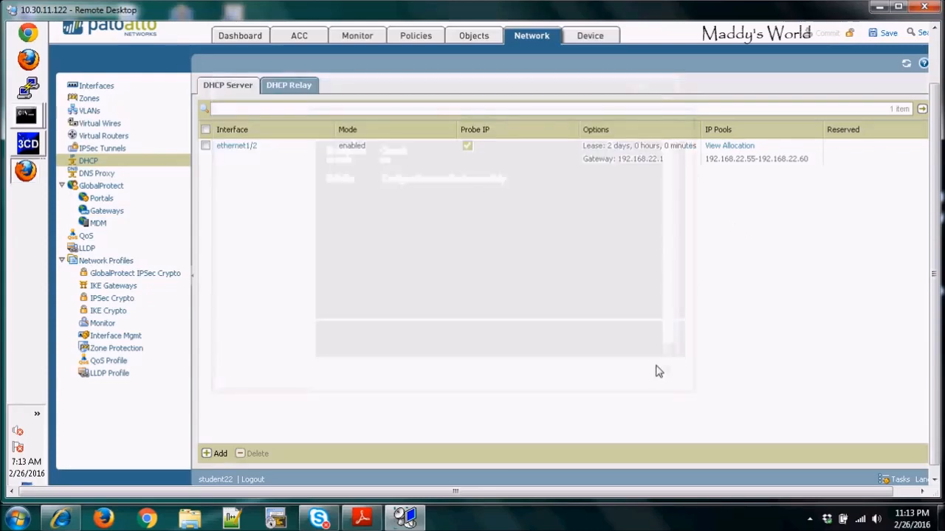
{"action": "left_click", "coordinate": [728, 148]}
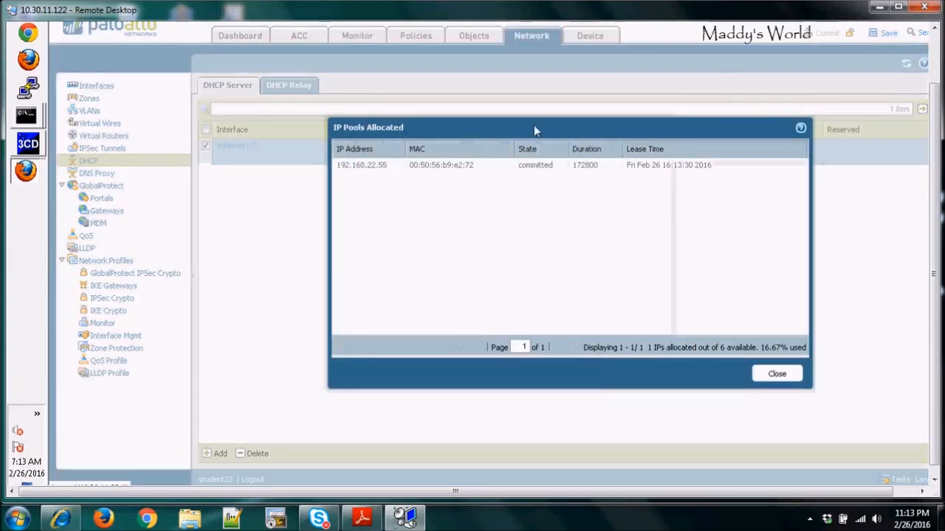
{"action": "left_click_drag", "start_coordinate": [660, 134], "coordinate": [593, 139]}
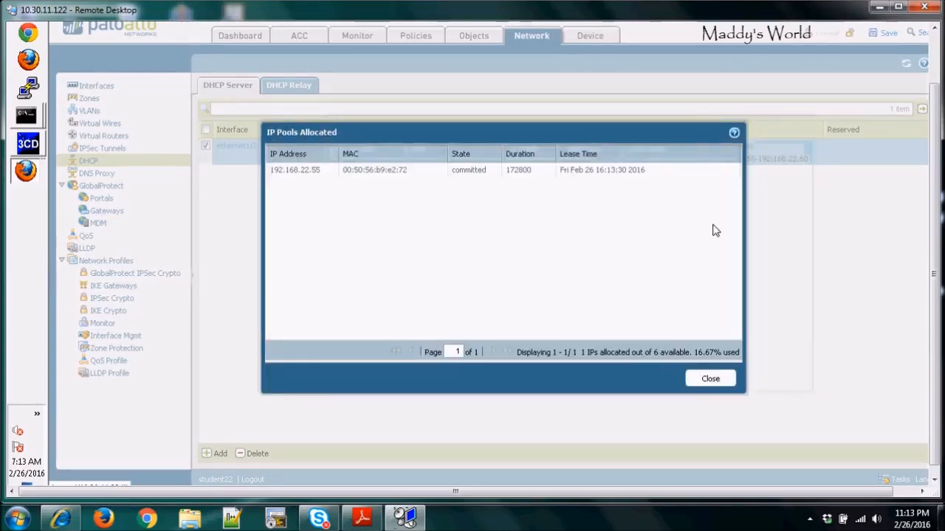
{"action": "left_click", "coordinate": [710, 379]}
{"action": "left_click", "coordinate": [809, 519]}
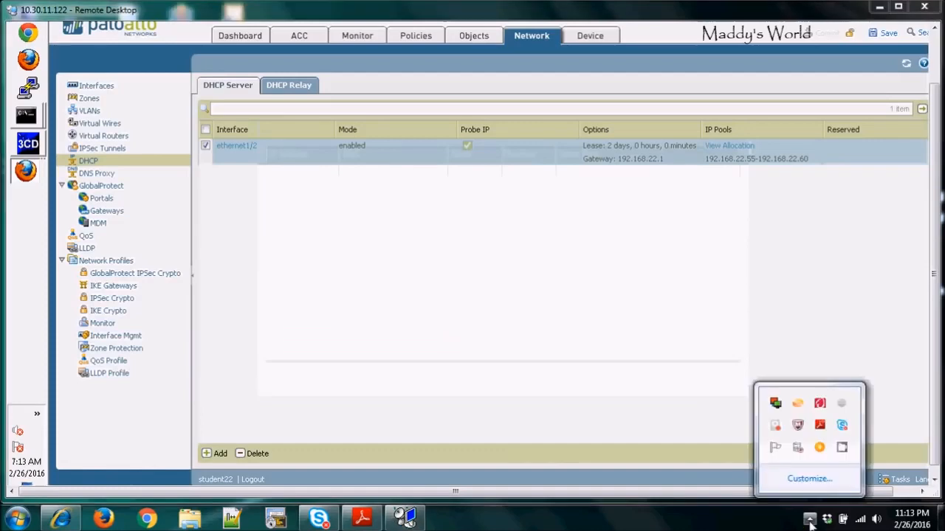
{"action": "left_click", "coordinate": [842, 447]}
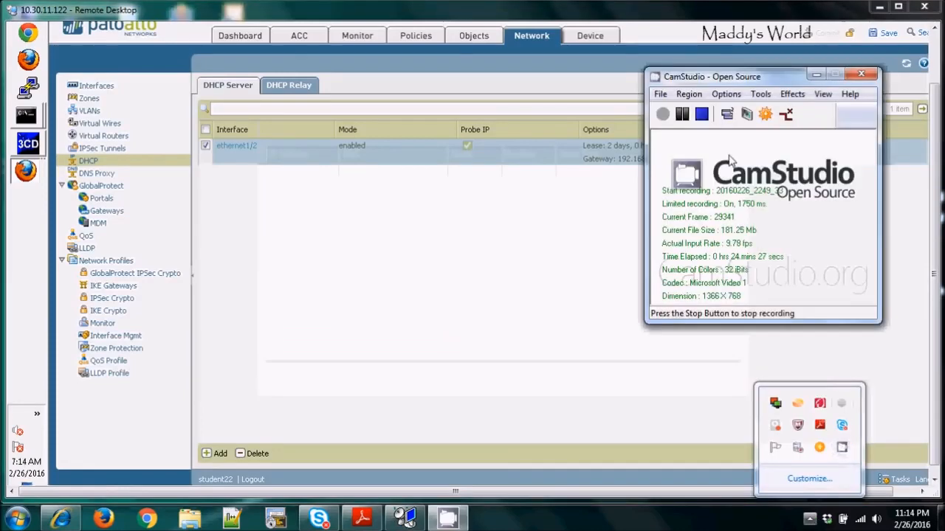
{"action": "left_click", "coordinate": [705, 120]}
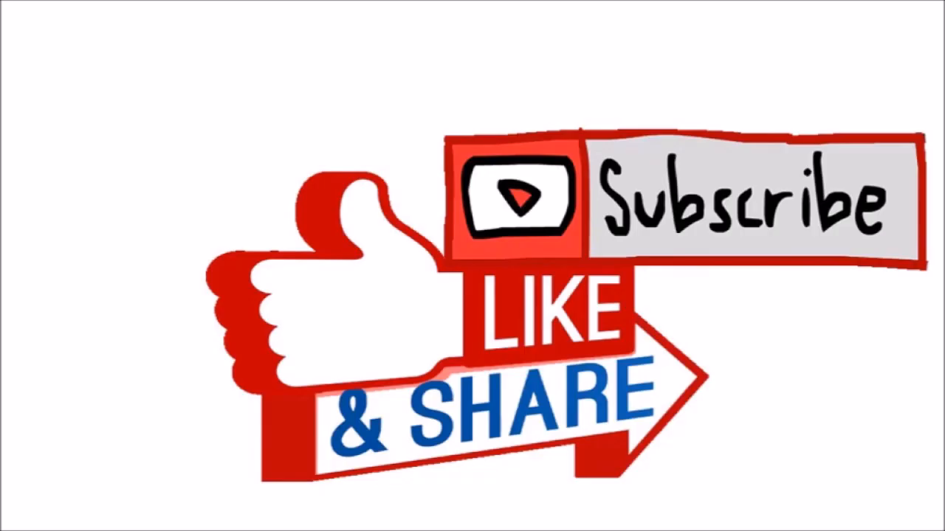